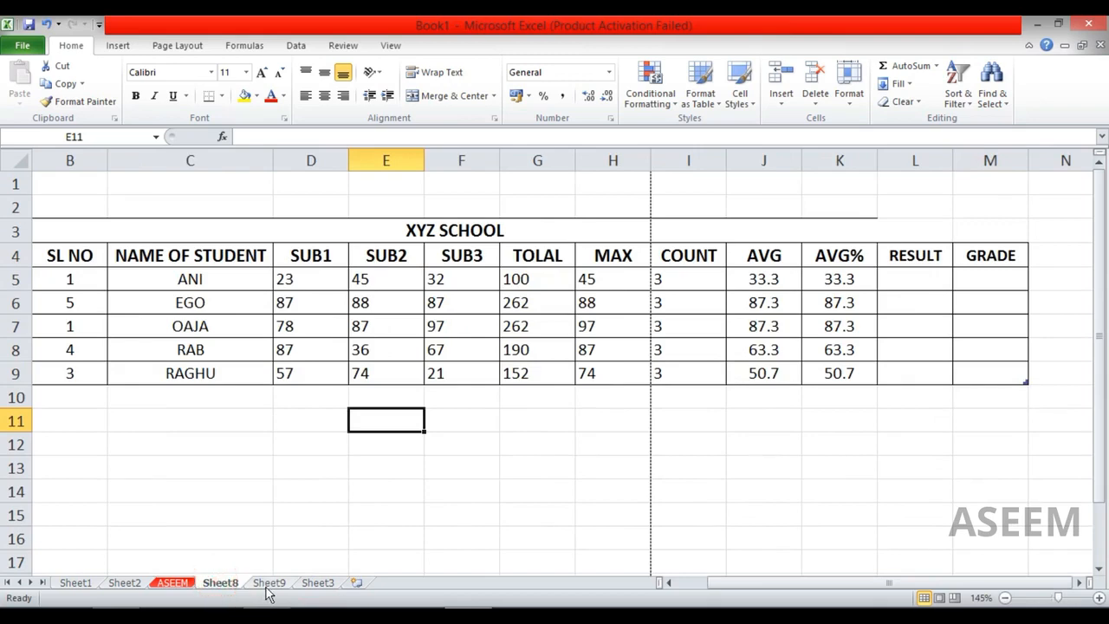
Step: Open Sheet9 and check its print preview, returning to the worksheet
left_click(267, 584)
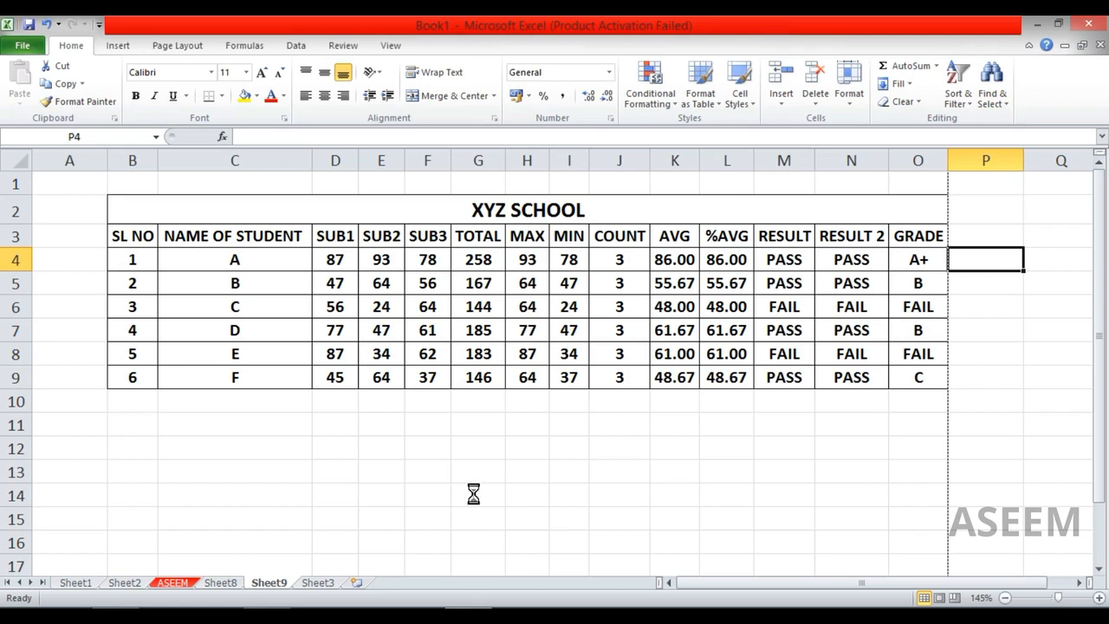
key("ctrl+p")
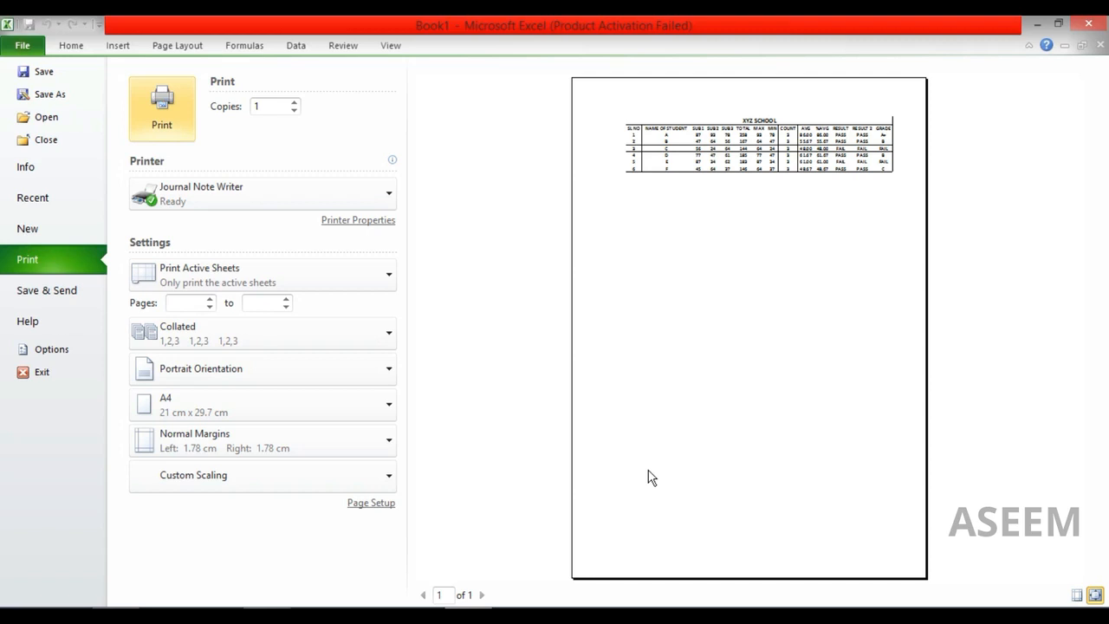
key("Escape")
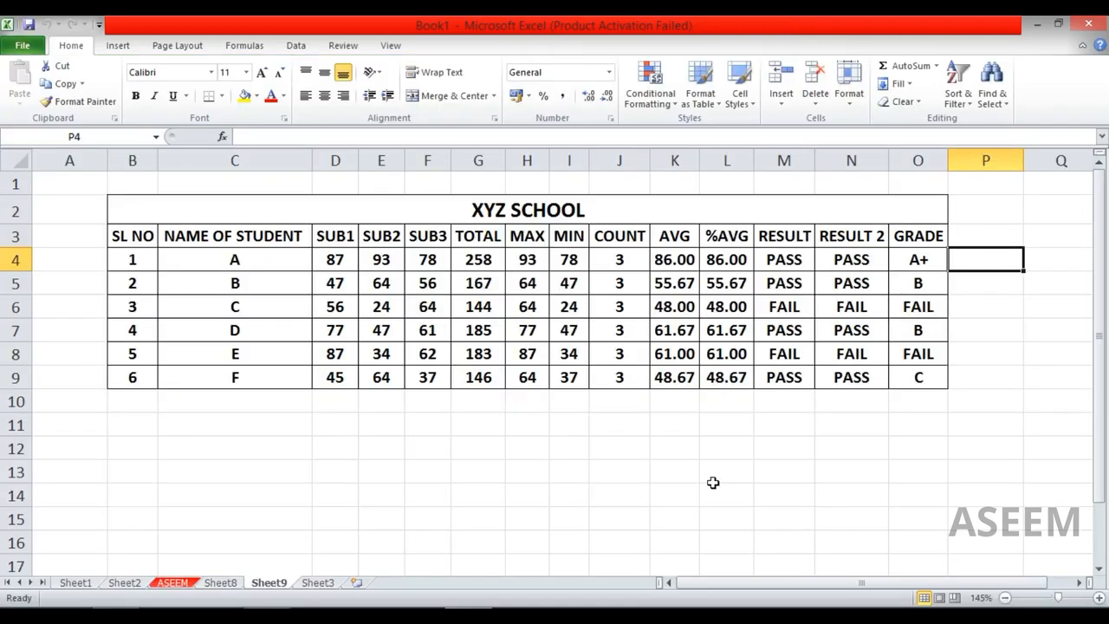
left_click(231, 541)
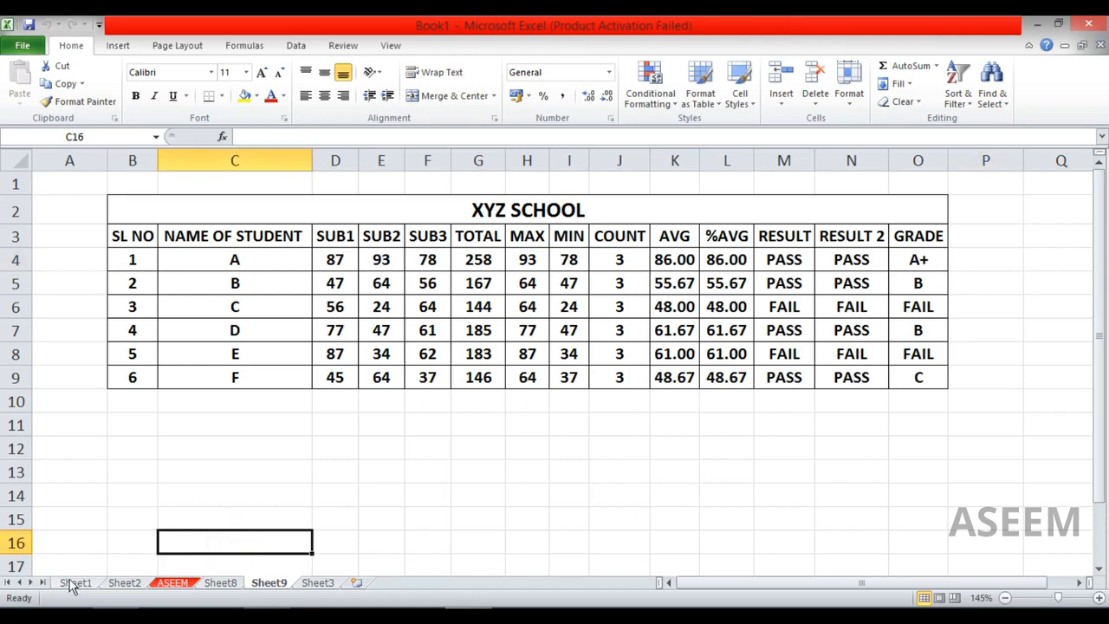
Step: Look over the pass/fail table on Sheet1 and browse the ASEEM, Sheet8, Sheet9 and Sheet3 worksheets
left_click(74, 583)
left_click_drag(131, 227, 641, 467)
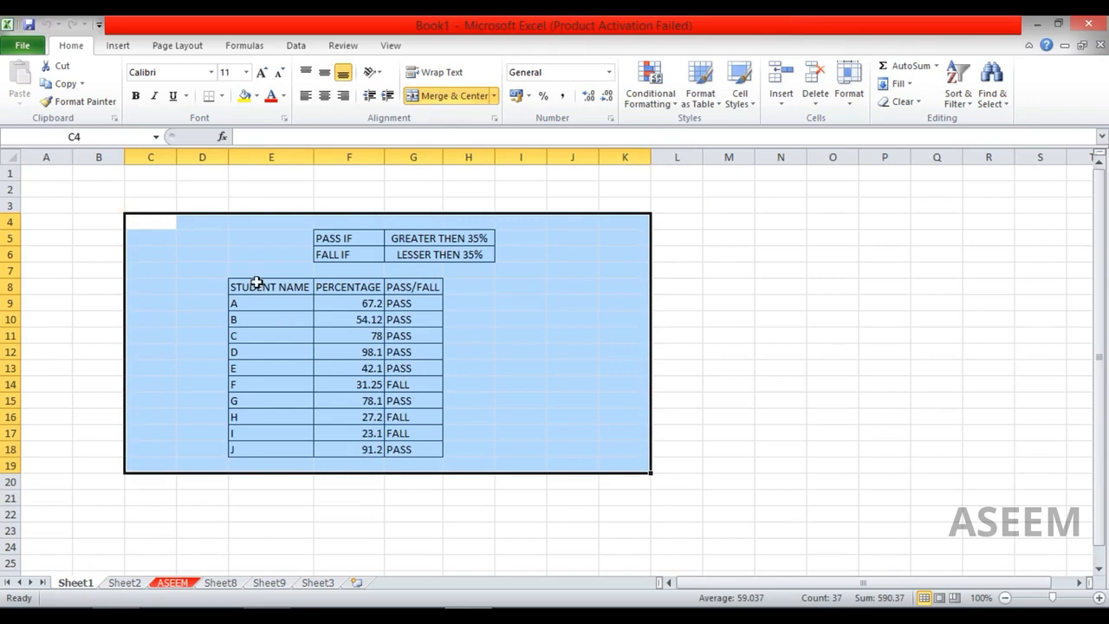
left_click(241, 252)
left_click(268, 218)
left_click_drag(354, 218, 498, 446)
left_click(172, 582)
left_click(220, 582)
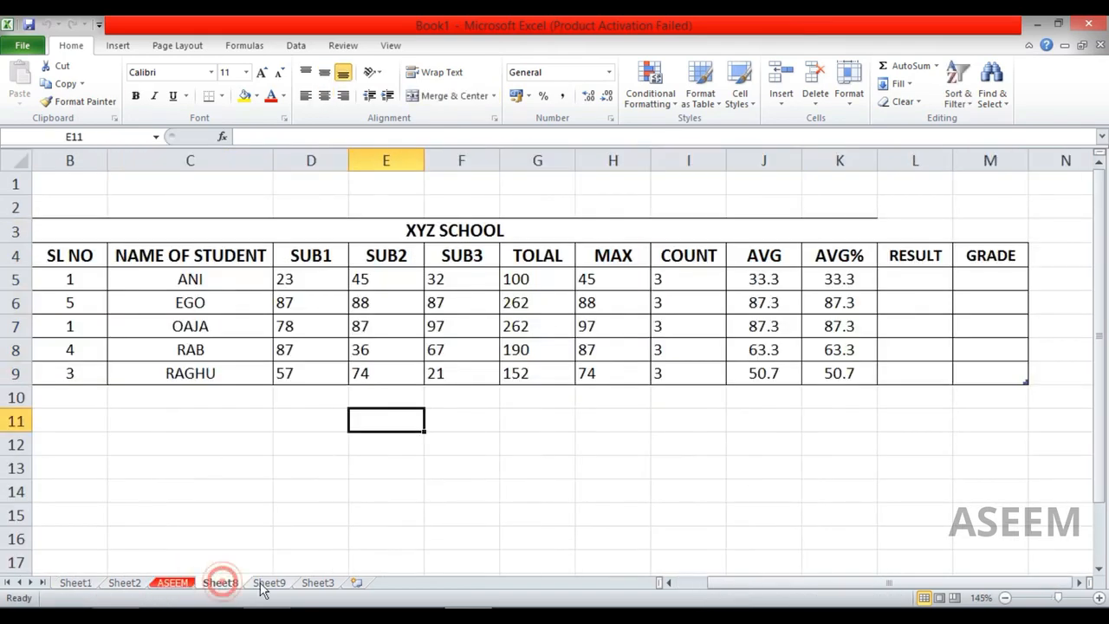
left_click(267, 582)
left_click(317, 582)
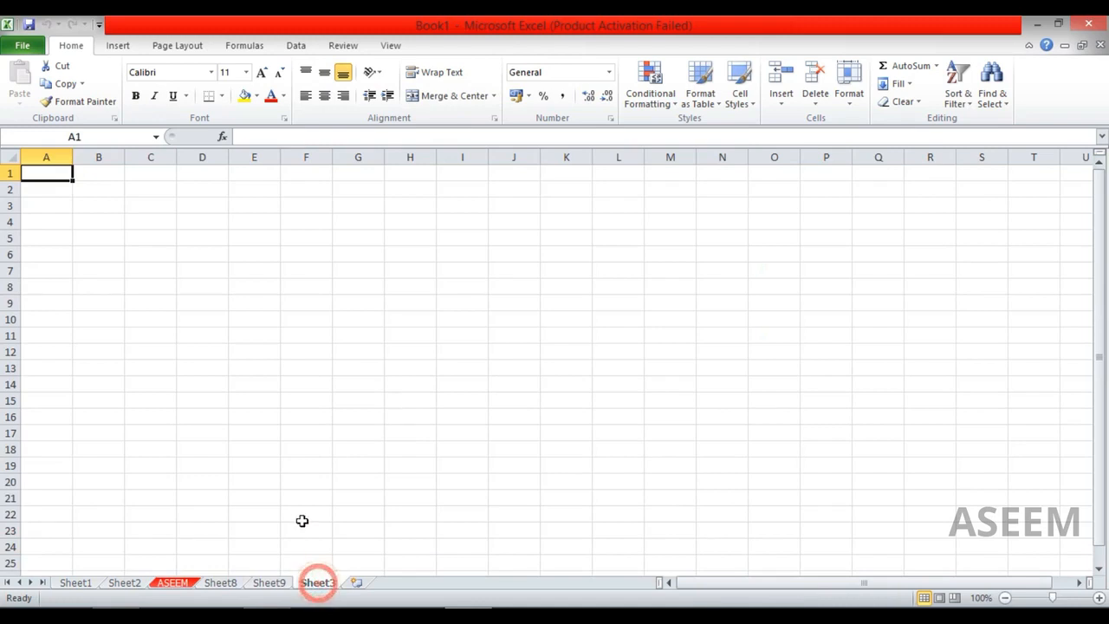
left_click(267, 582)
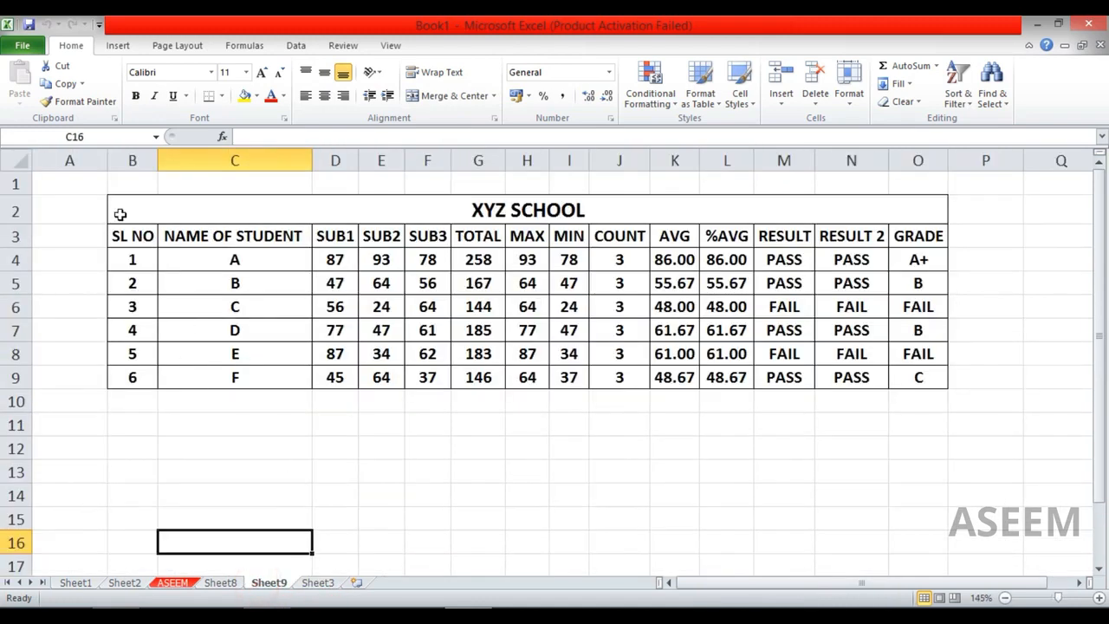
Step: Examine the XYZ SCHOOL tables on Sheet9 and Sheet8 and the student results on Sheet1
left_click_drag(120, 214, 470, 378)
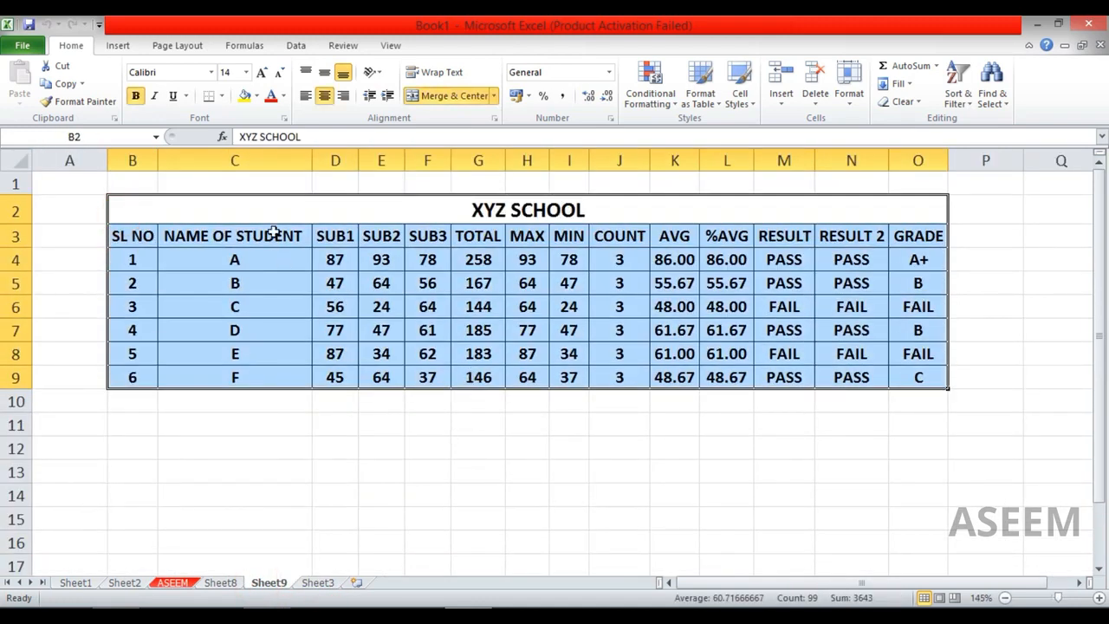
left_click_drag(187, 199, 308, 391)
left_click(220, 583)
left_click_drag(76, 210, 974, 374)
left_click(75, 583)
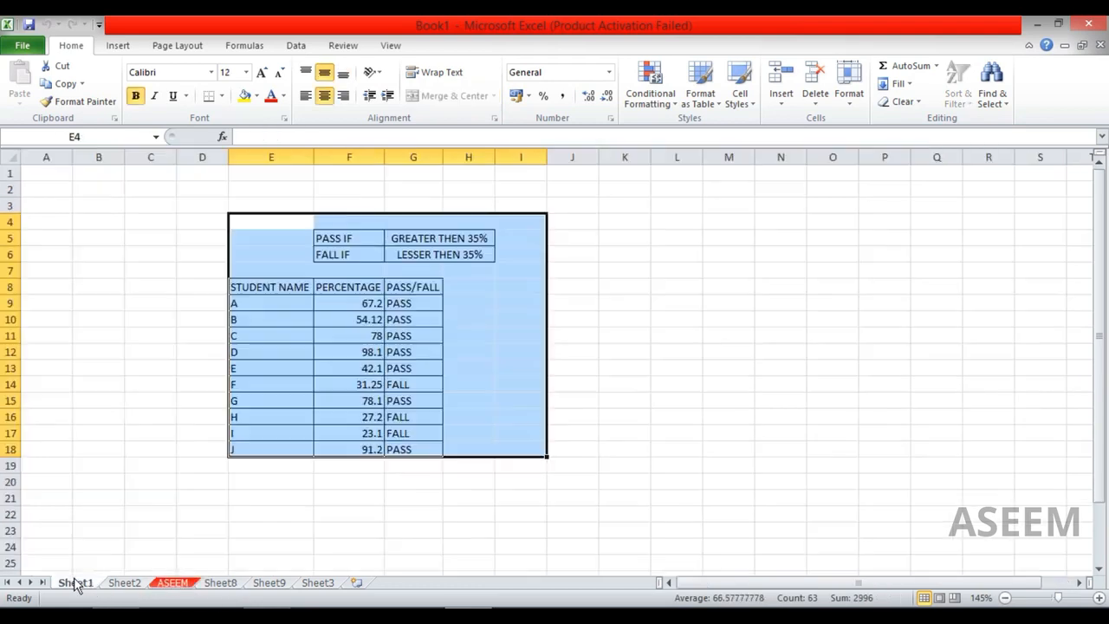
left_click(437, 348)
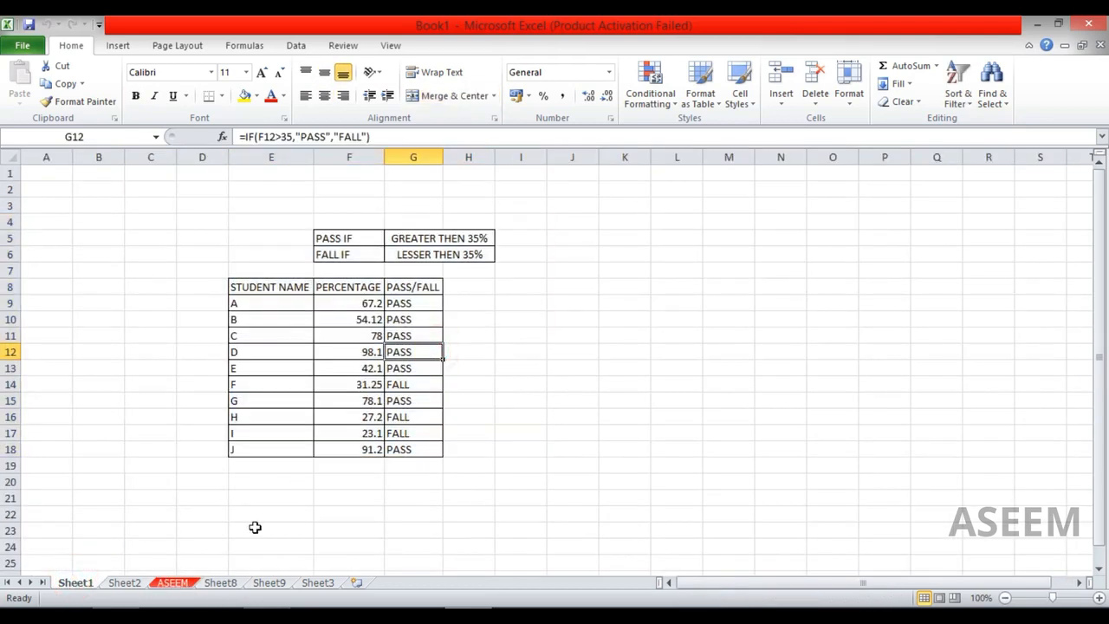
Step: Open Sheet2, look over its student table and check how it prints before returning to the worksheet
left_click(127, 582)
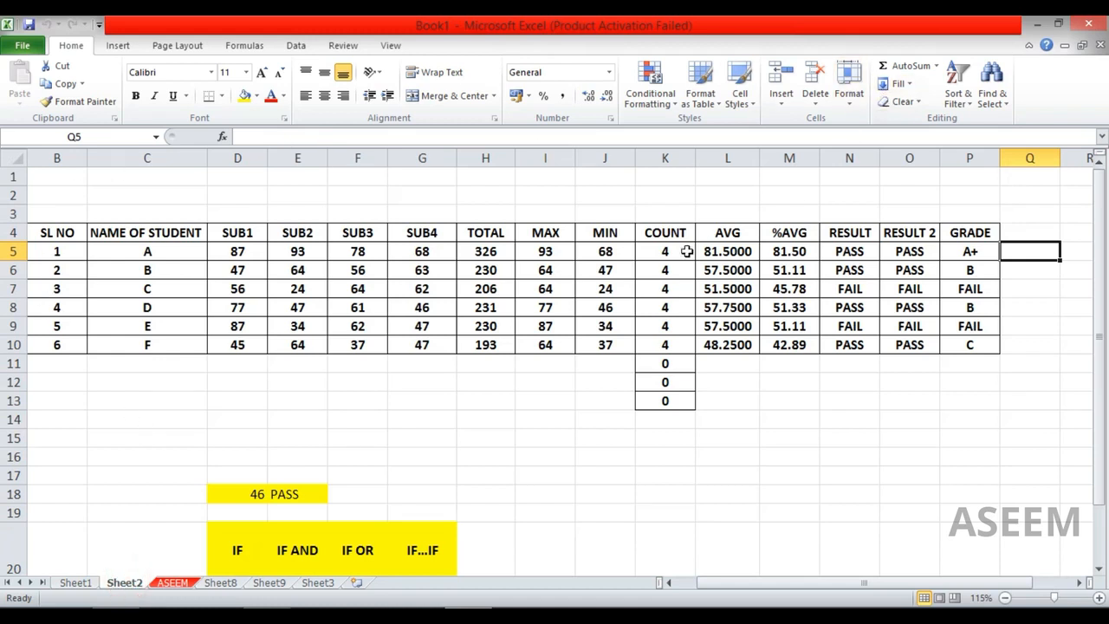
left_click_drag(364, 385, 485, 520)
left_click(858, 446)
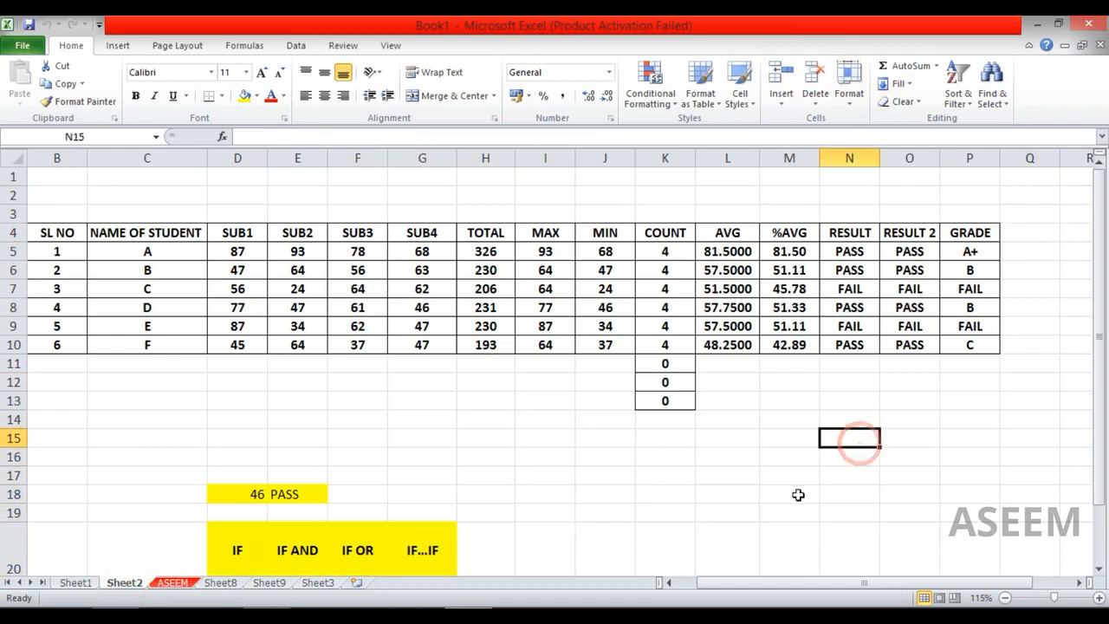
left_click(797, 495)
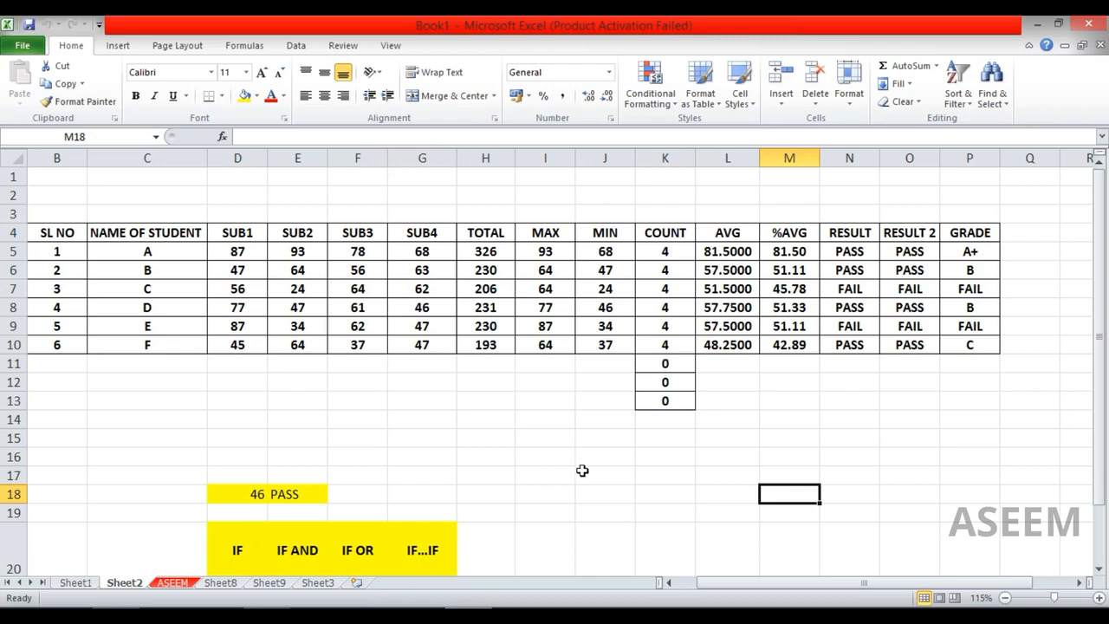
key("ctrl+p")
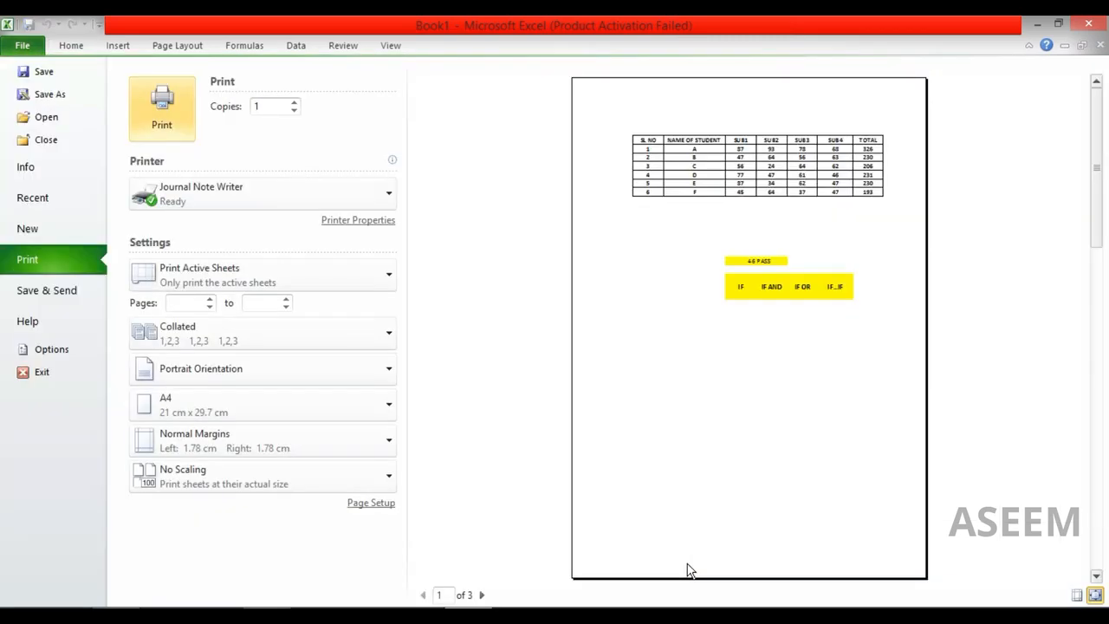
left_click(34, 48)
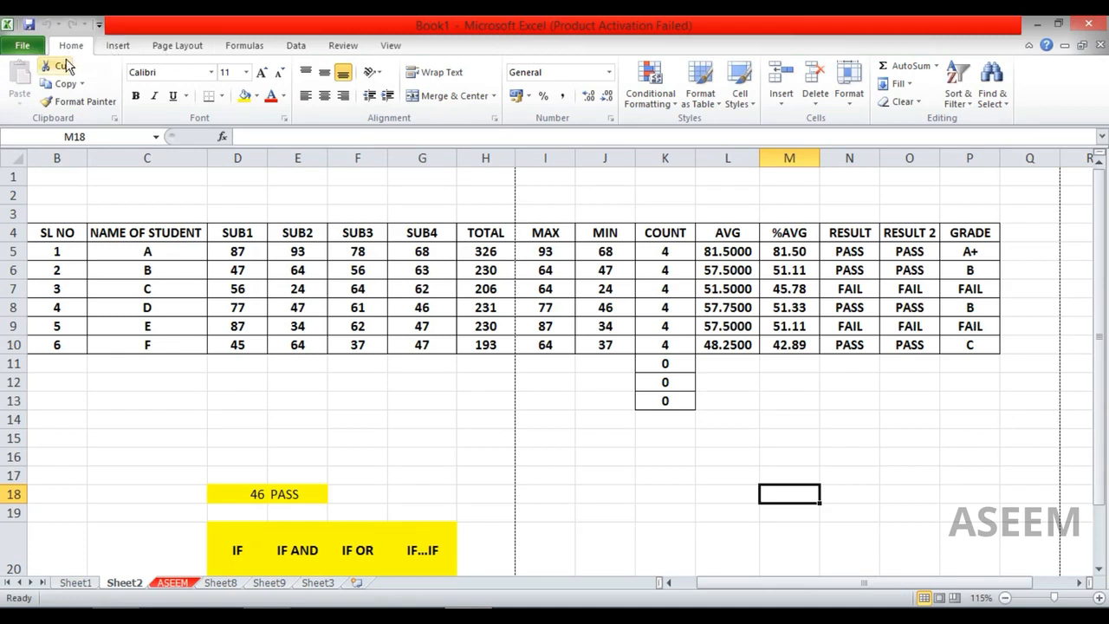
Step: Review the print settings and preview for Sheet2 again and save the workbook
left_click(30, 52)
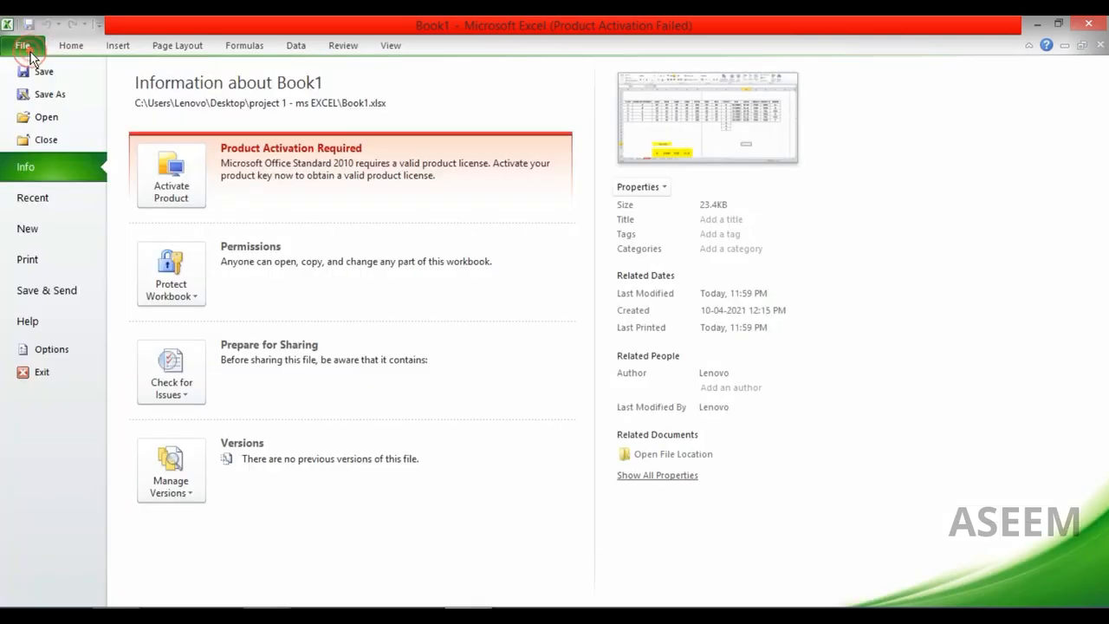
left_click(29, 260)
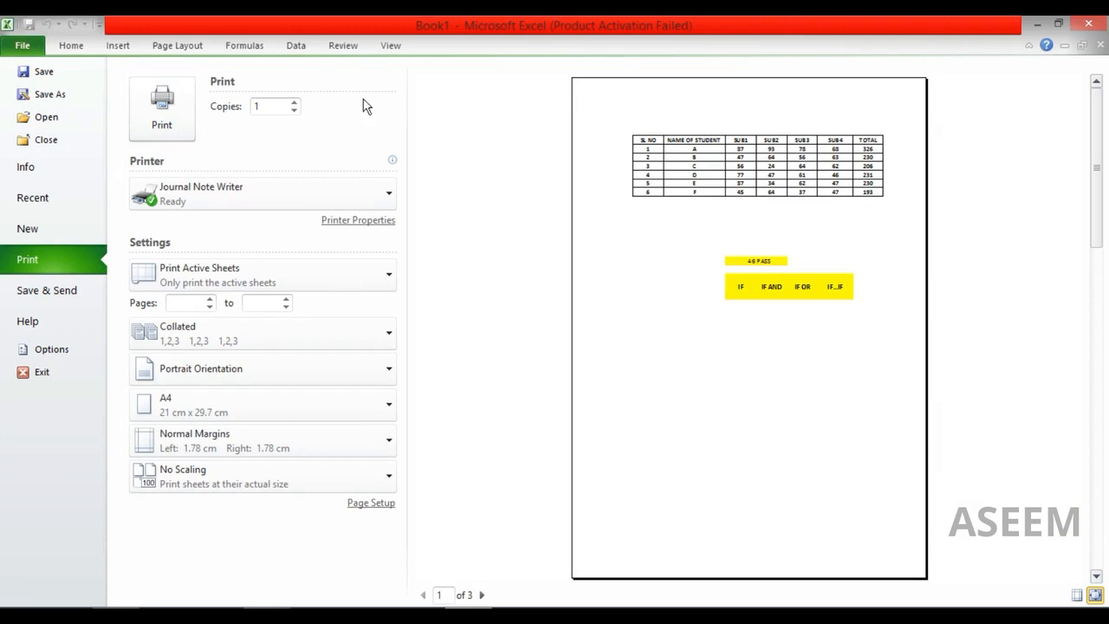
mouse_move(365, 156)
left_click(40, 72)
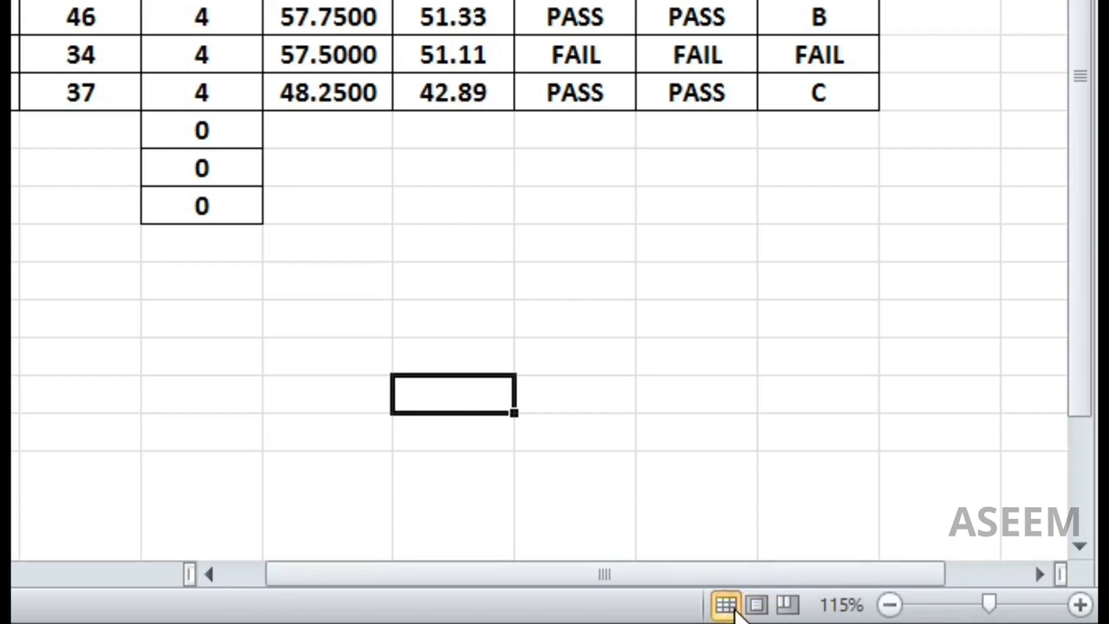
Step: Look at Sheet2 in Page Layout view and Page Break Preview, returning to Normal view
left_click(757, 604)
left_click(787, 604)
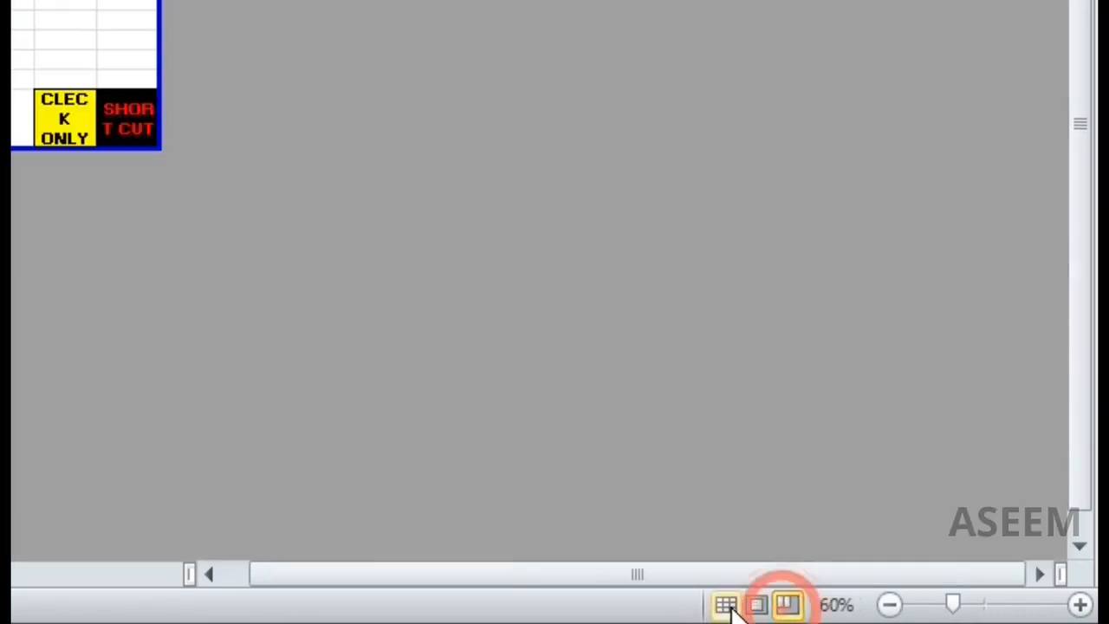
left_click(728, 606)
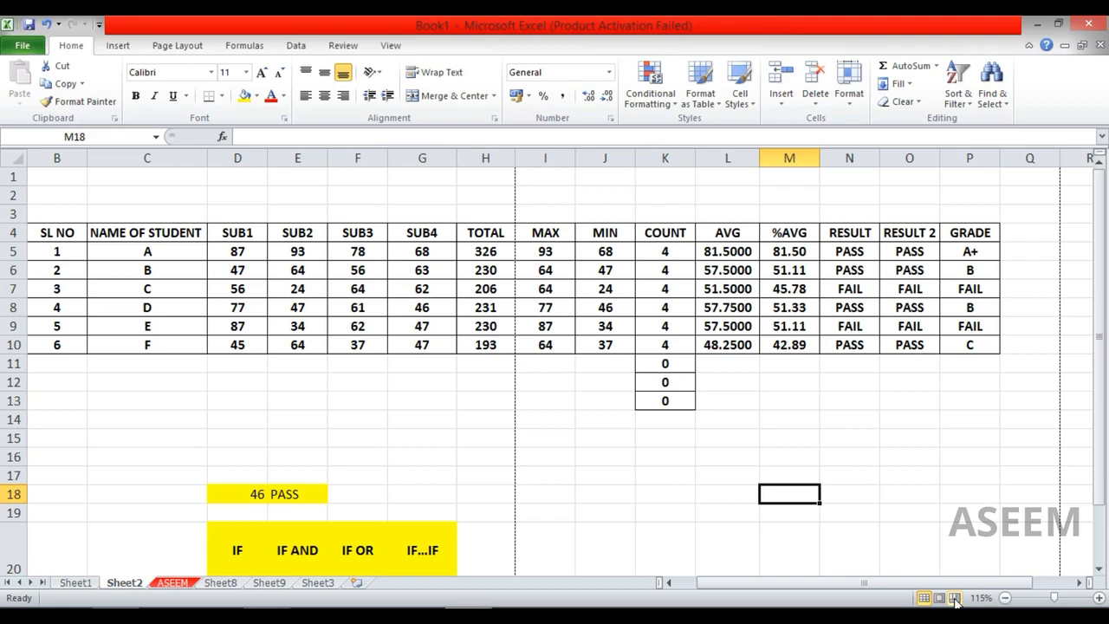
Step: Display Sheet2 in Page Break Preview at 75% zoom and inspect the areas covered by pages 1, 2 and 3
left_click(954, 598)
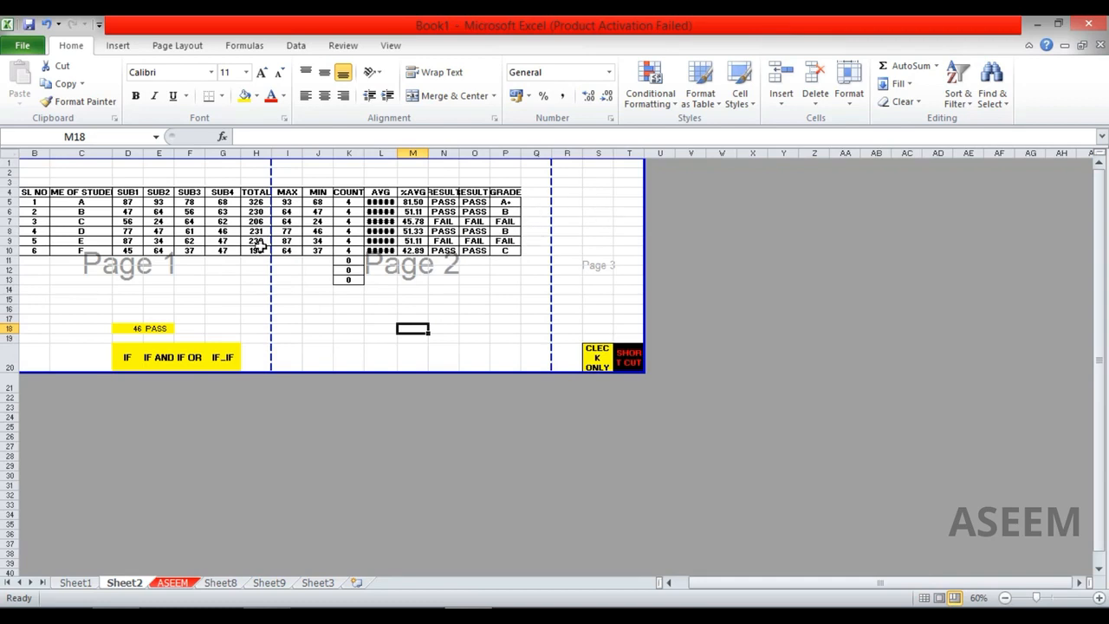
left_click(1042, 598)
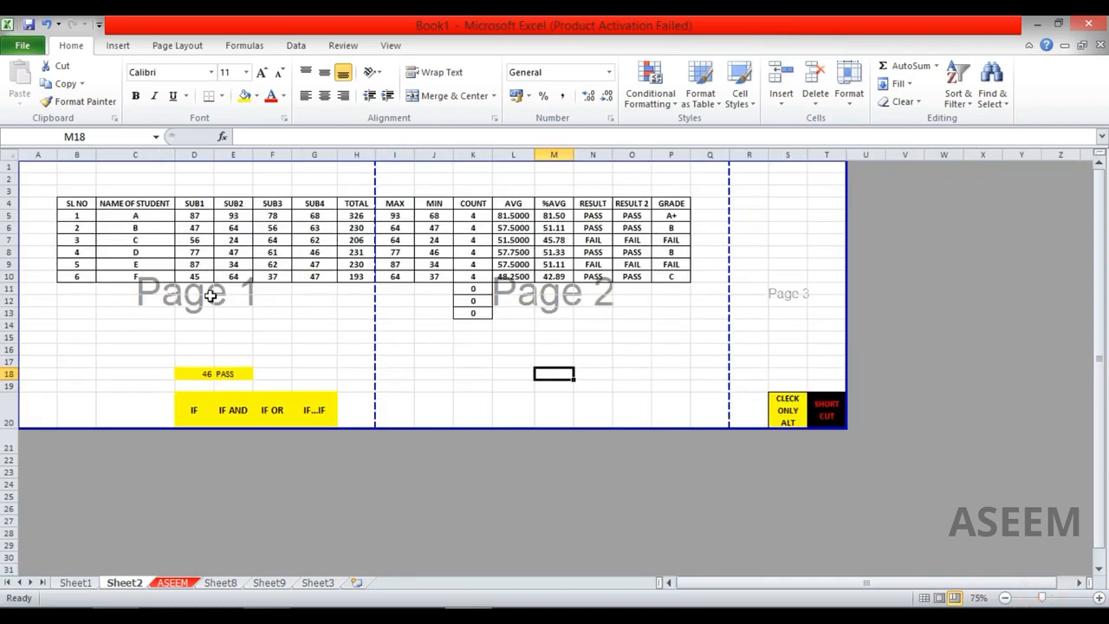
left_click(242, 312)
left_click(594, 337)
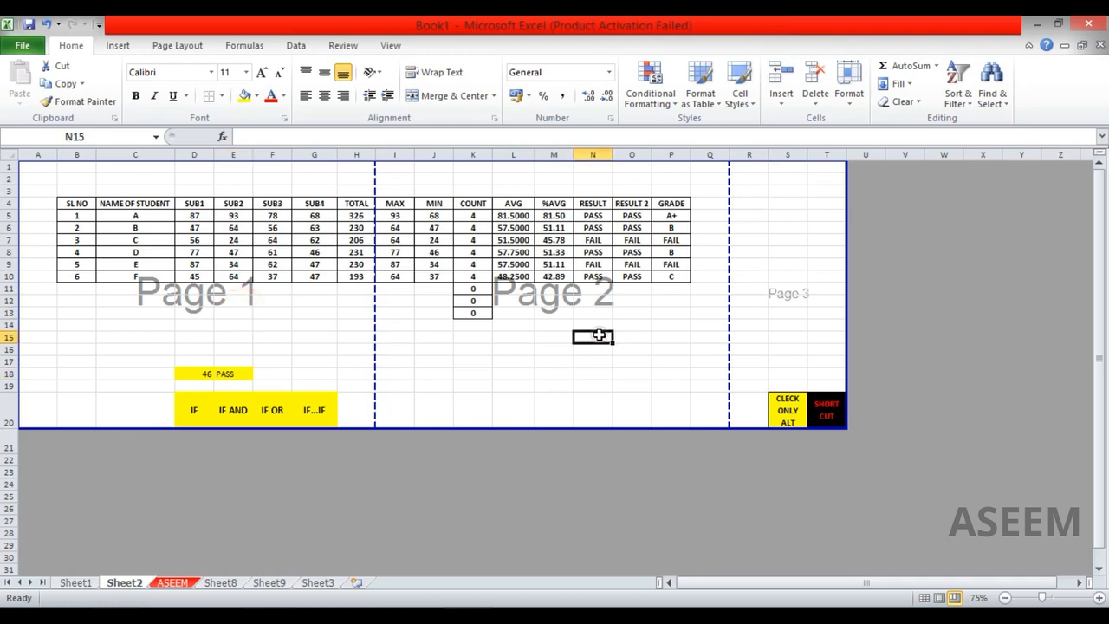
left_click(817, 311)
left_click(626, 296)
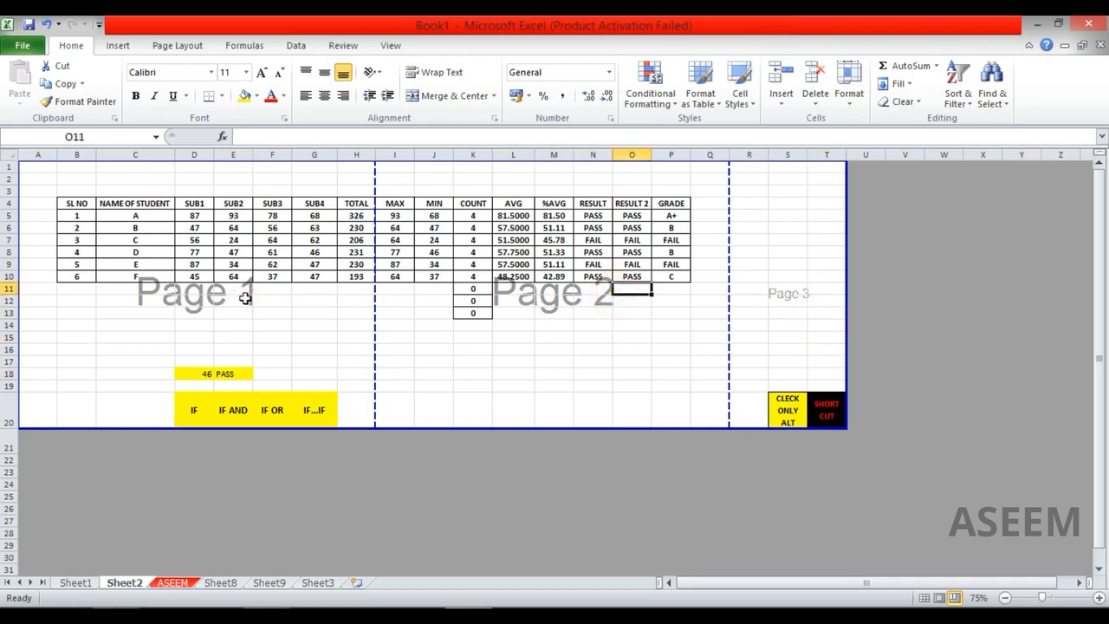
left_click(214, 299)
left_click(552, 298)
left_click(789, 290)
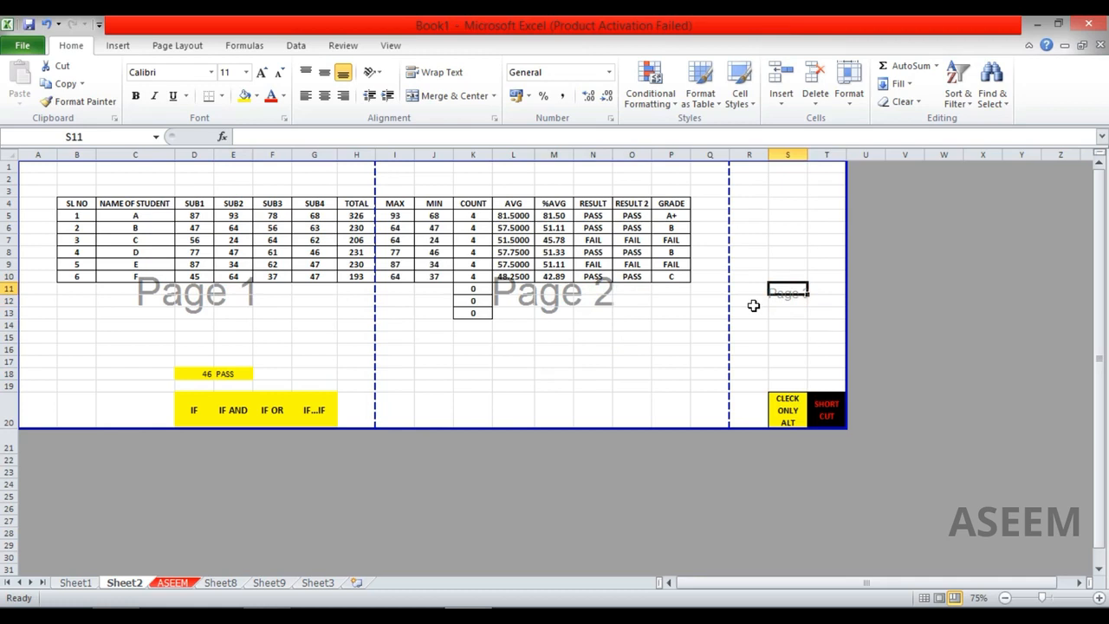
Step: Page through the print preview of Sheet2 to see how the table is split across pages
key("ctrl+p")
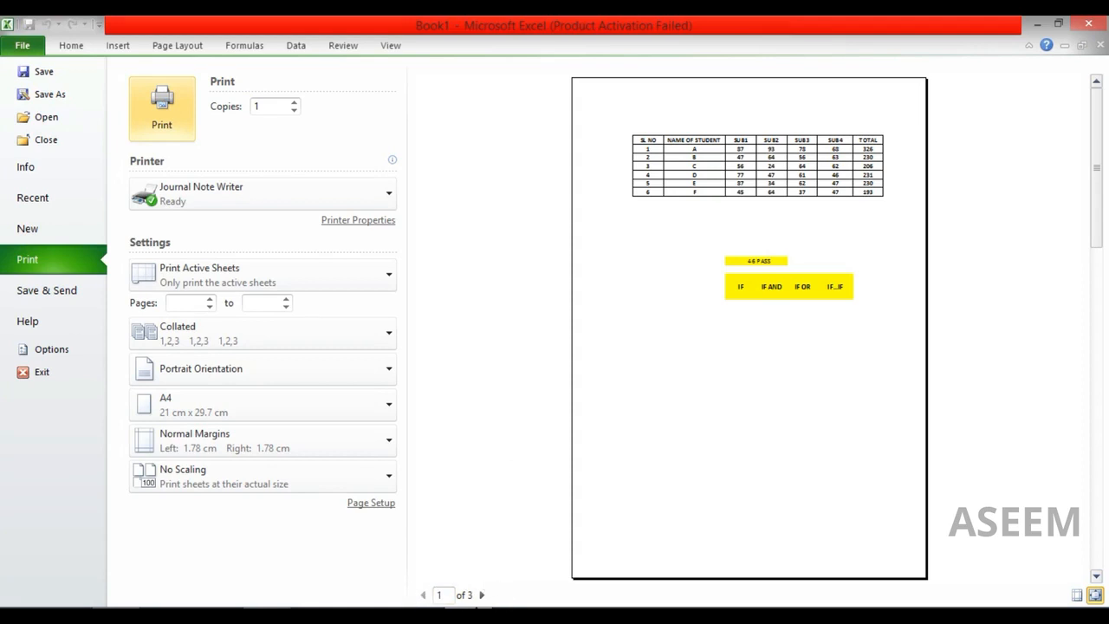
left_click(482, 595)
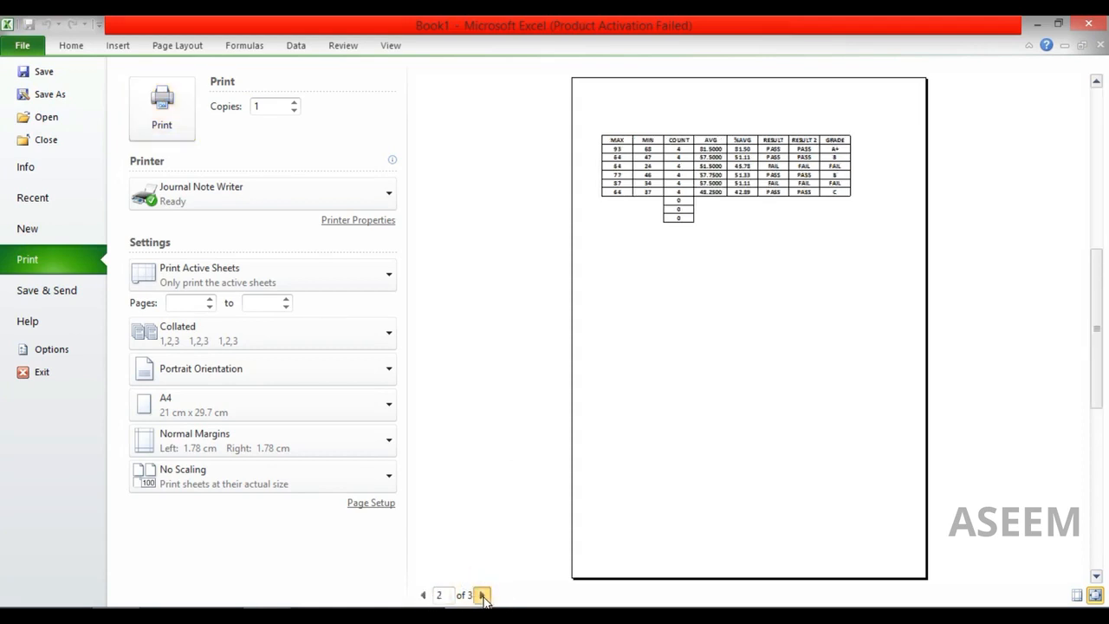
left_click(482, 595)
left_click(423, 595)
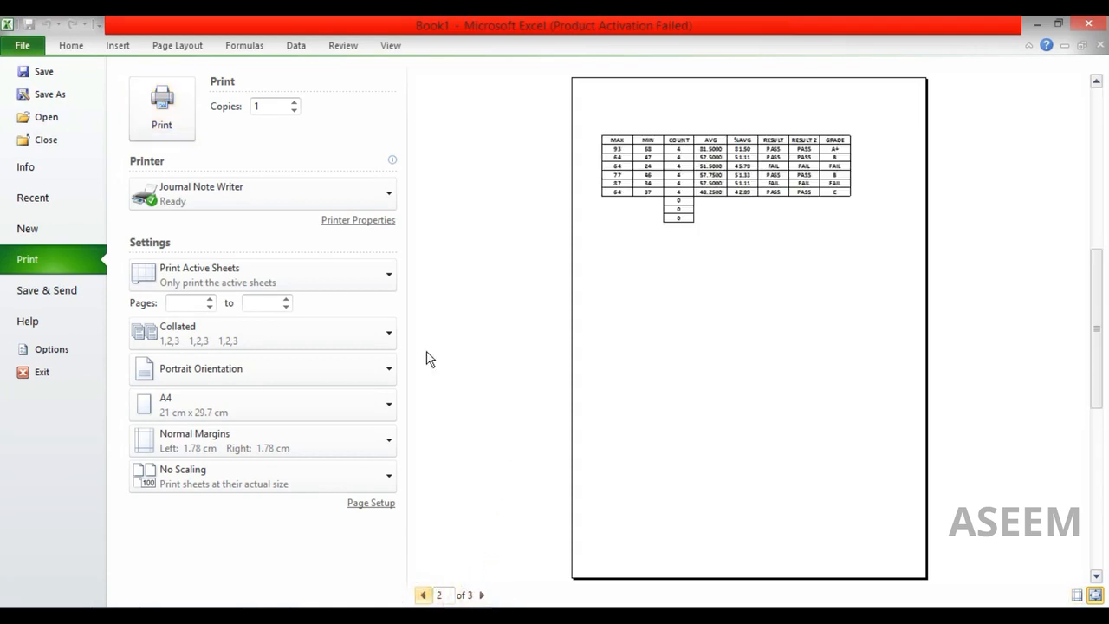
key("Escape")
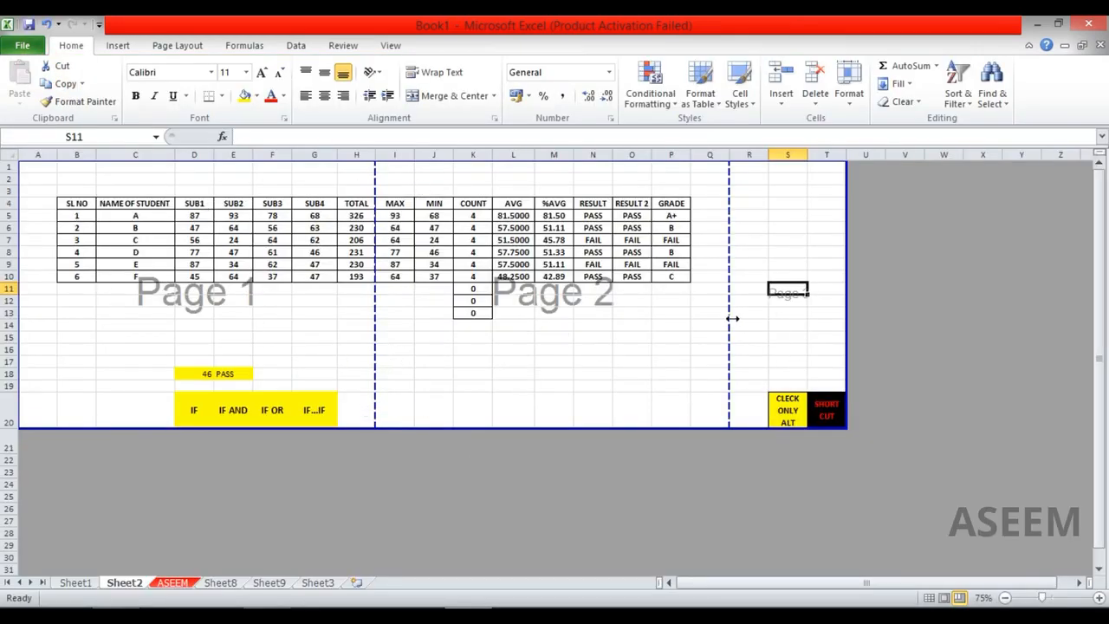
Step: Compare the page breaks in Normal view and Page Break Preview, and check the table range D4:P13 against them
left_click_drag(731, 320, 731, 320)
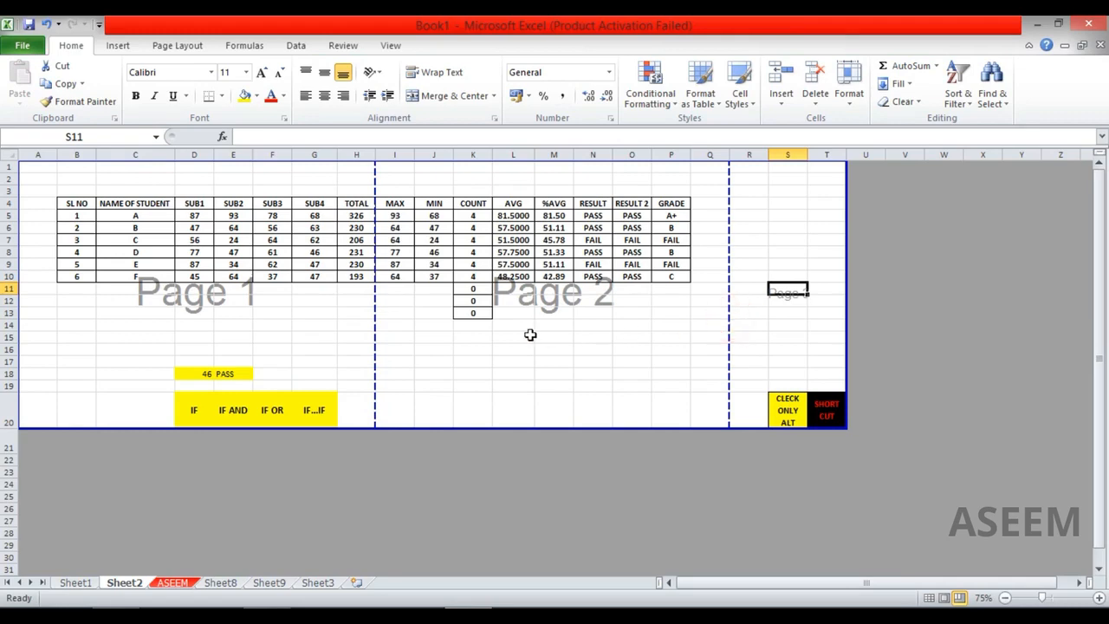
left_click(928, 598)
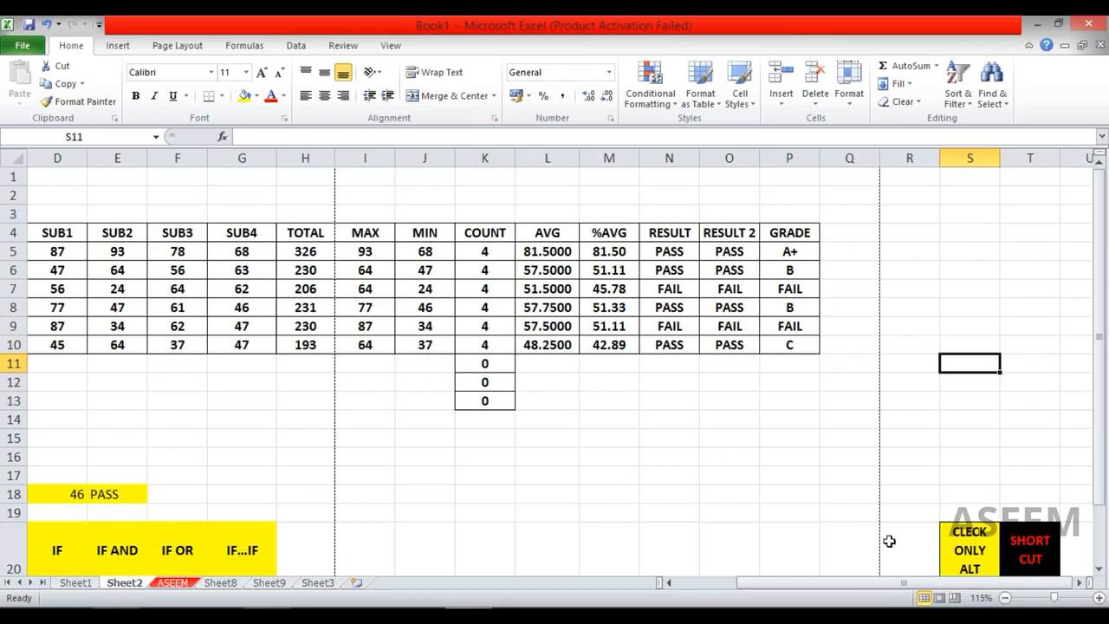
left_click(956, 598)
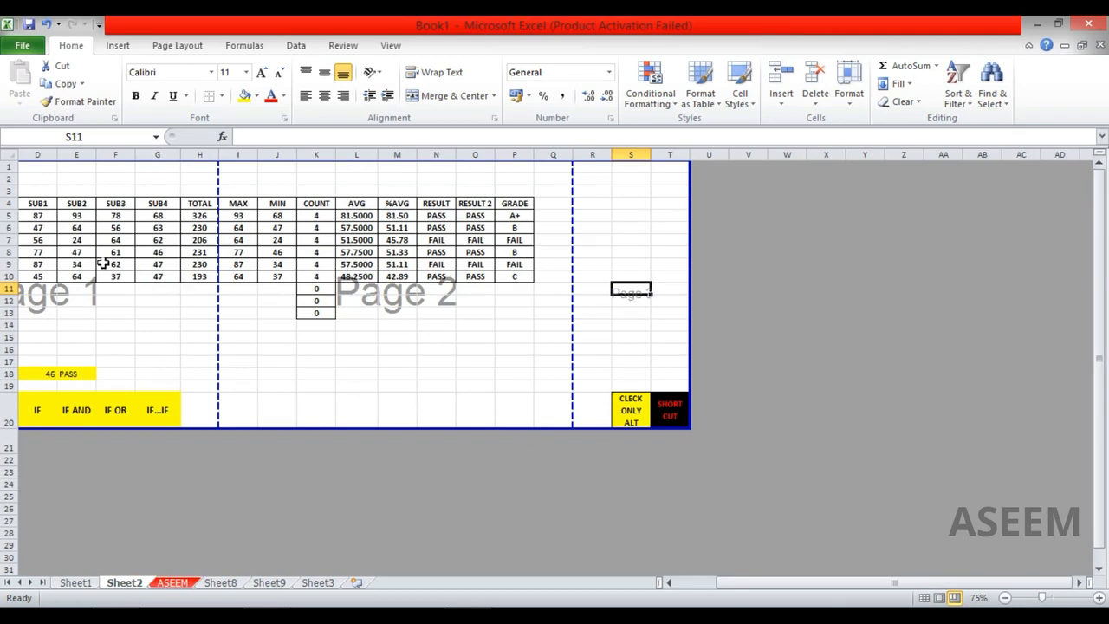
left_click_drag(51, 203, 515, 313)
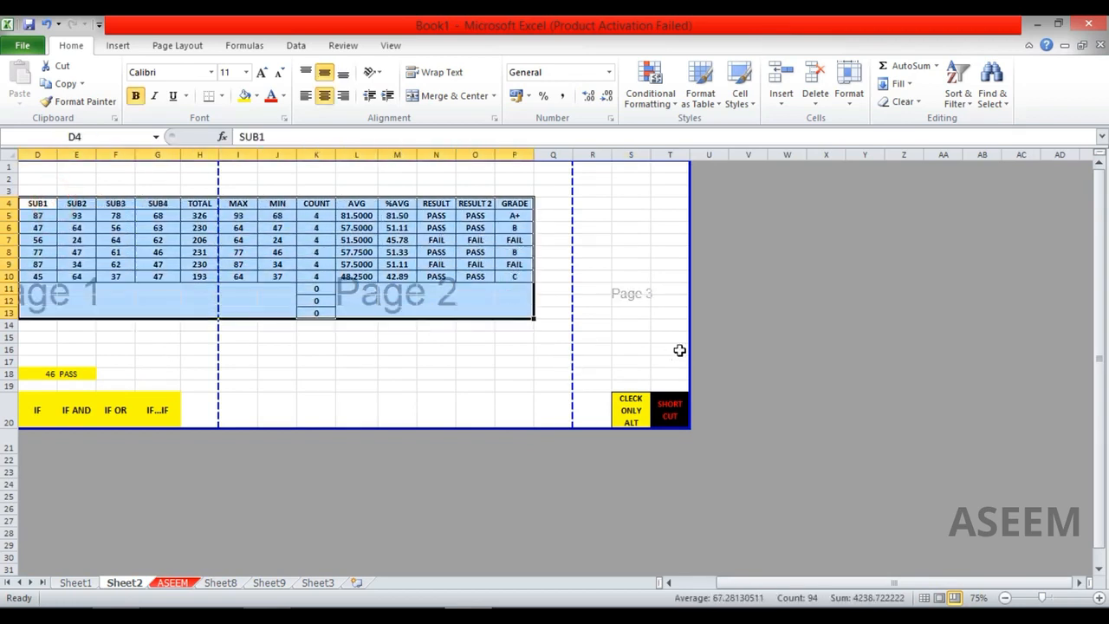
left_click(882, 340)
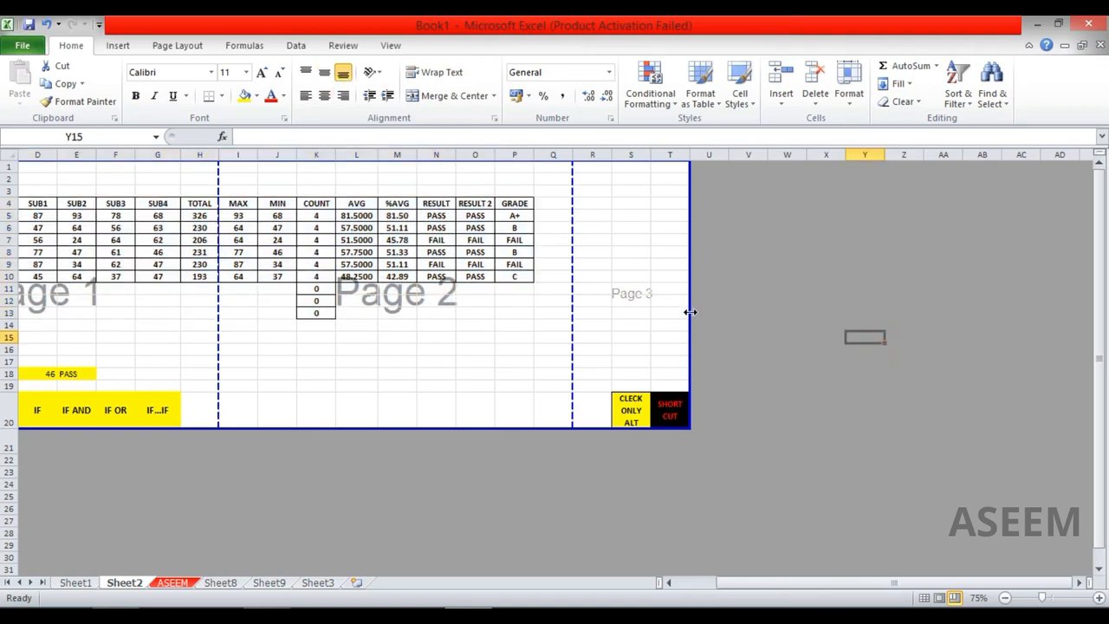
Step: Shrink Sheet2's print area to the table in rows 4–13, ending at column P, and remove the break after column H
left_click_drag(691, 312, 518, 309)
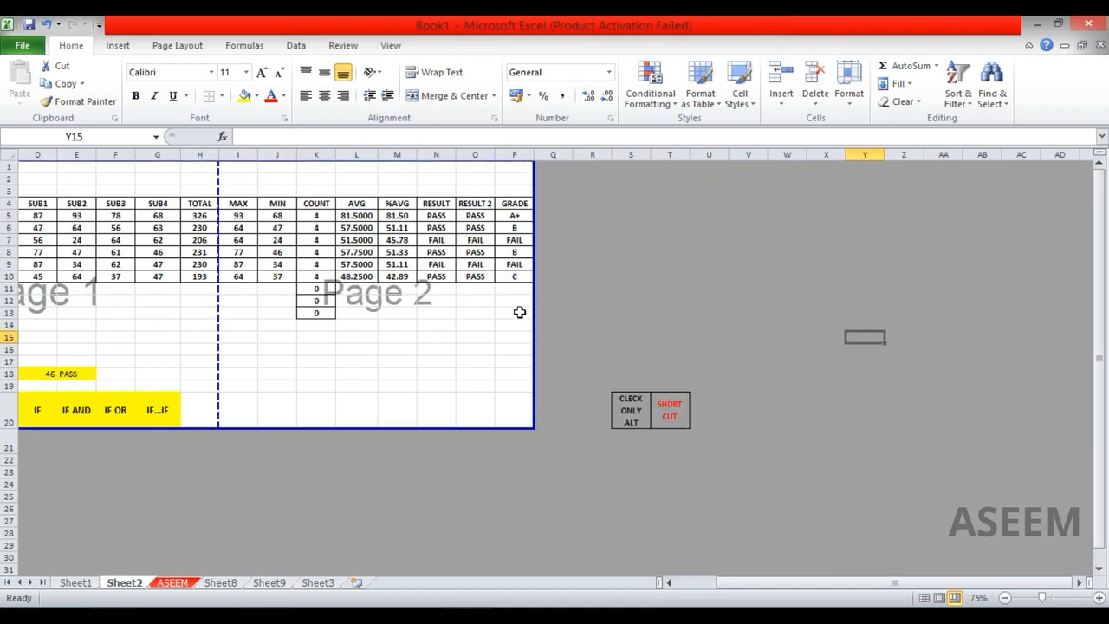
left_click_drag(364, 426, 374, 318)
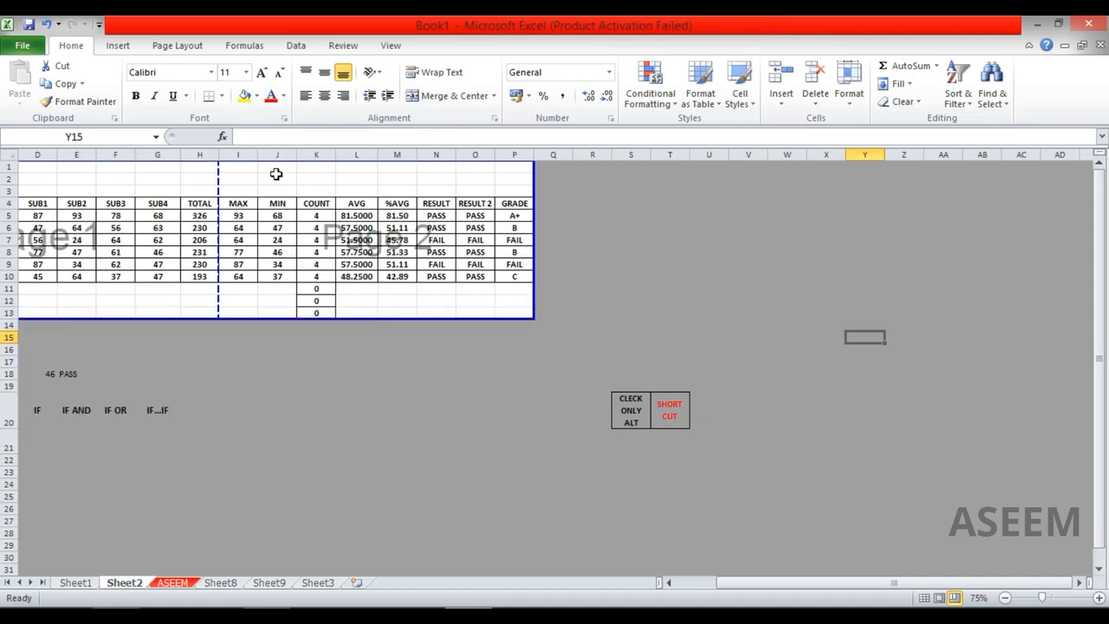
left_click_drag(285, 166, 291, 196)
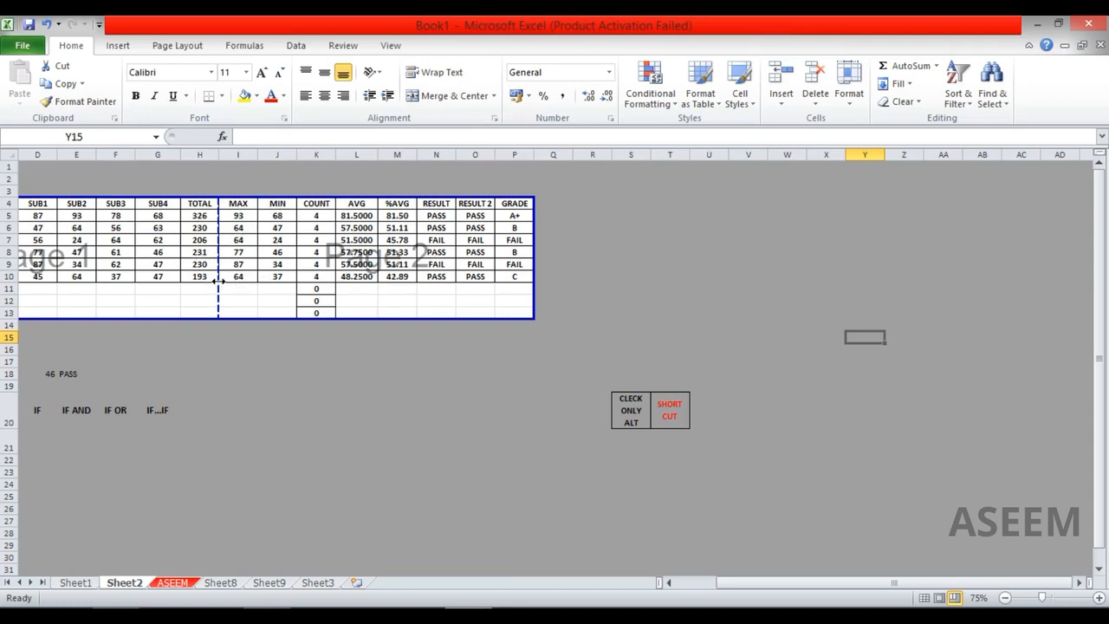
left_click_drag(219, 282, 658, 275)
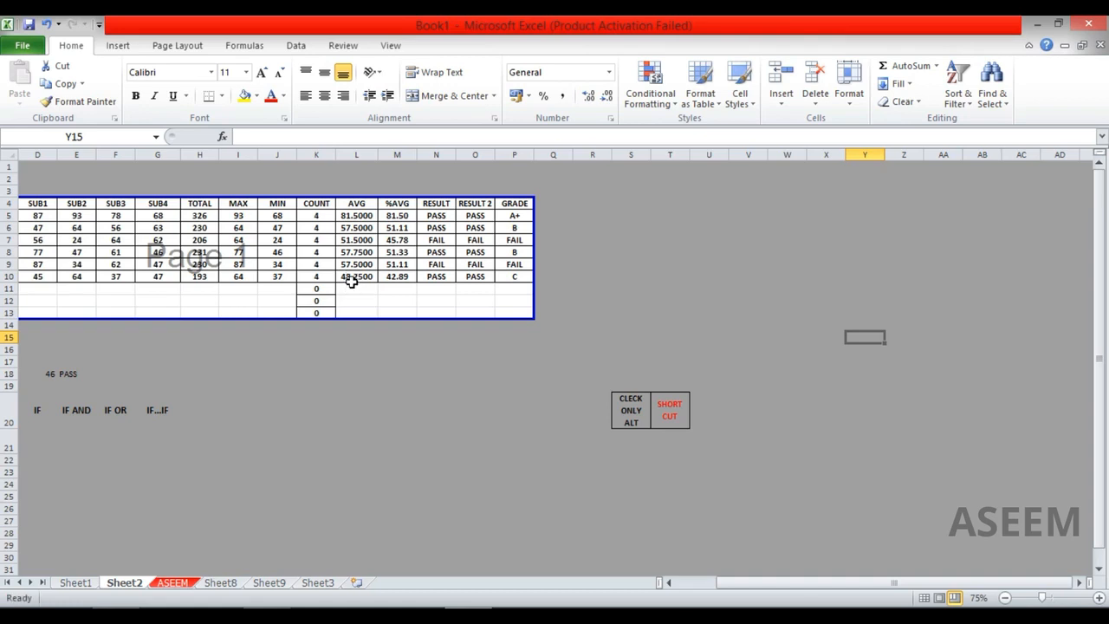
Step: Open the print preview of Sheet2 and set the page to Landscape Orientation
key("ctrl+p")
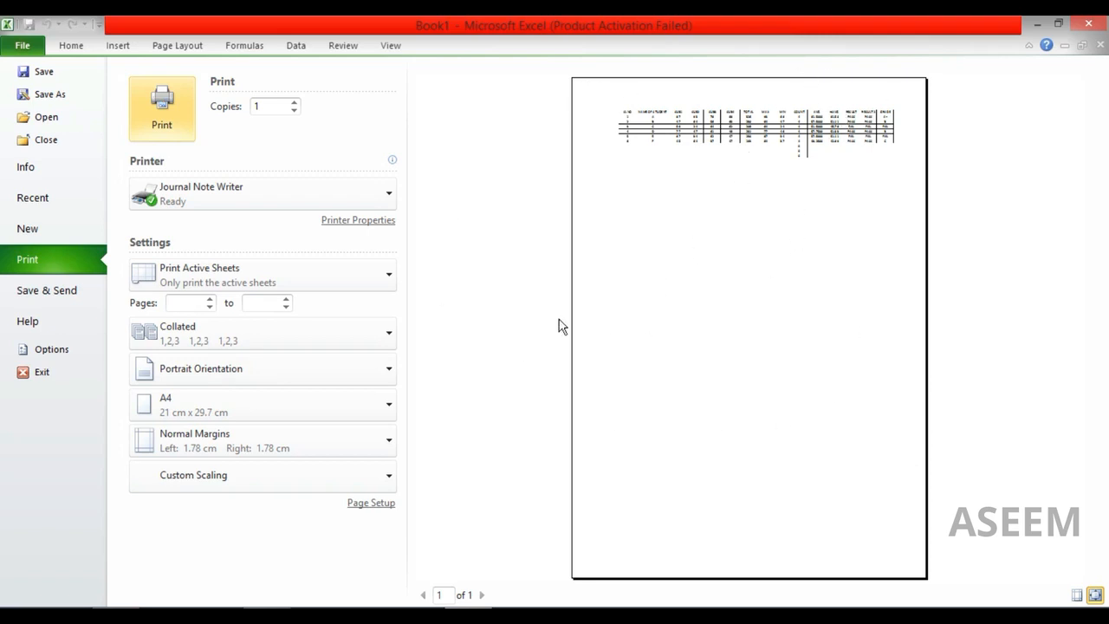
left_click(370, 372)
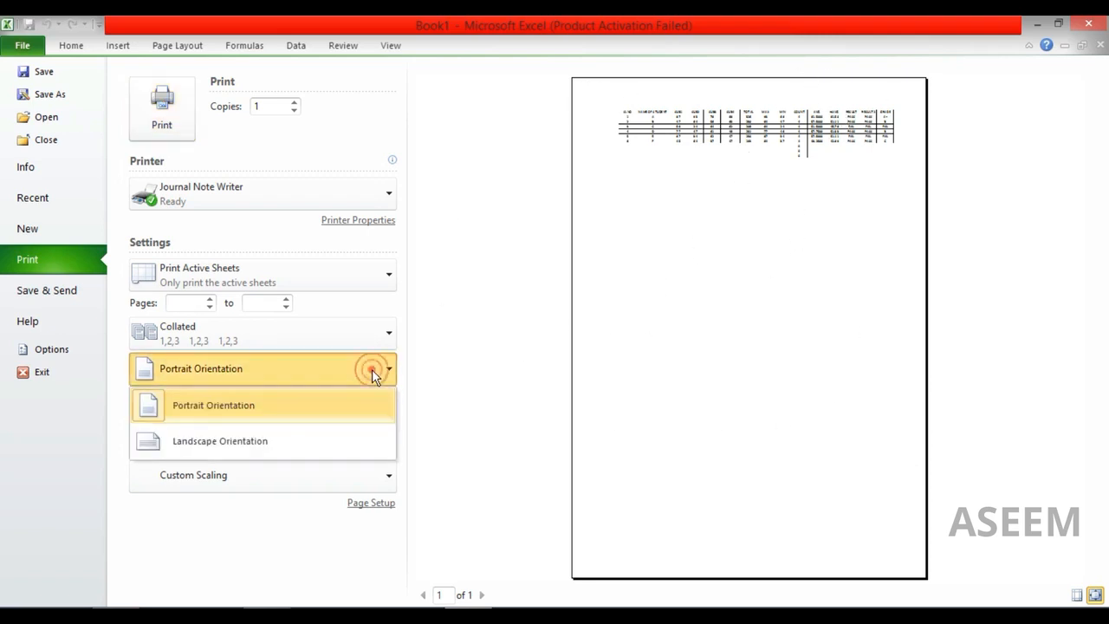
left_click(371, 369)
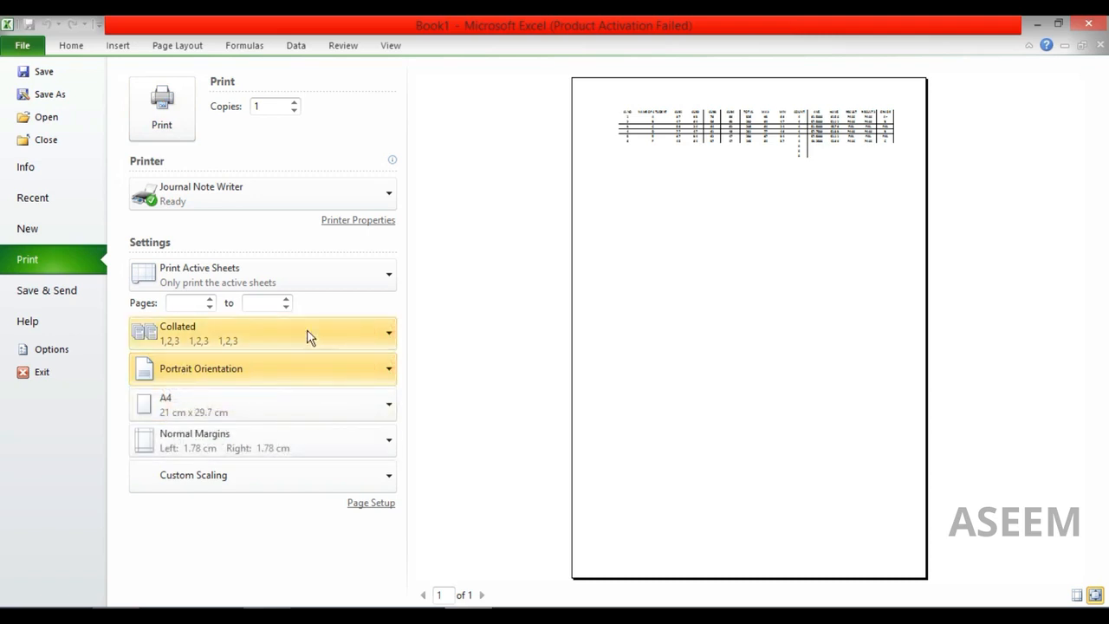
left_click(355, 374)
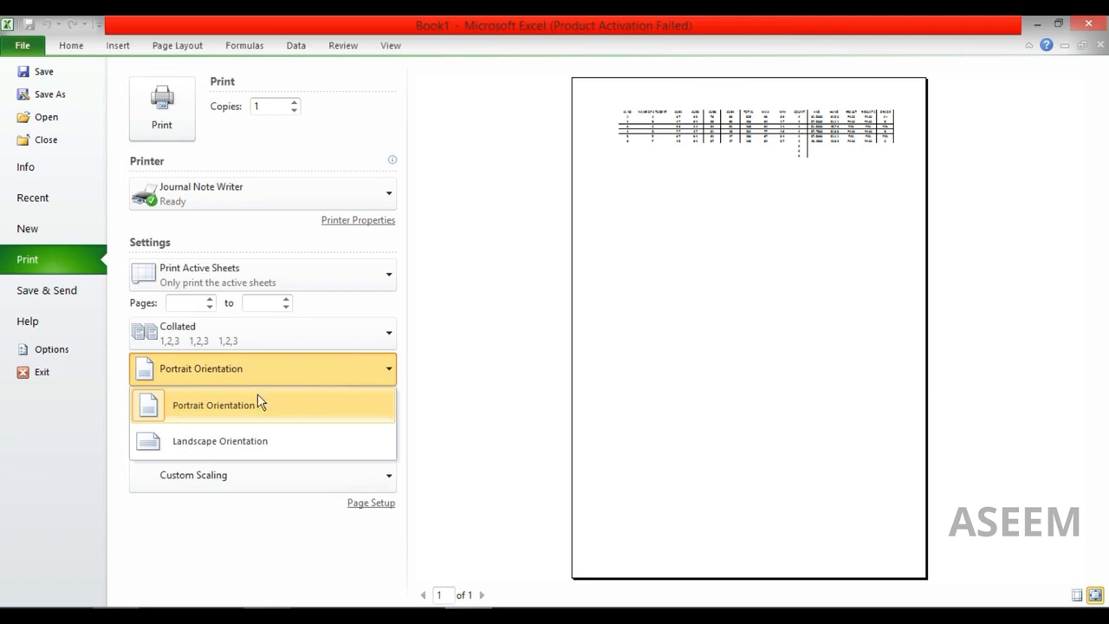
left_click(219, 448)
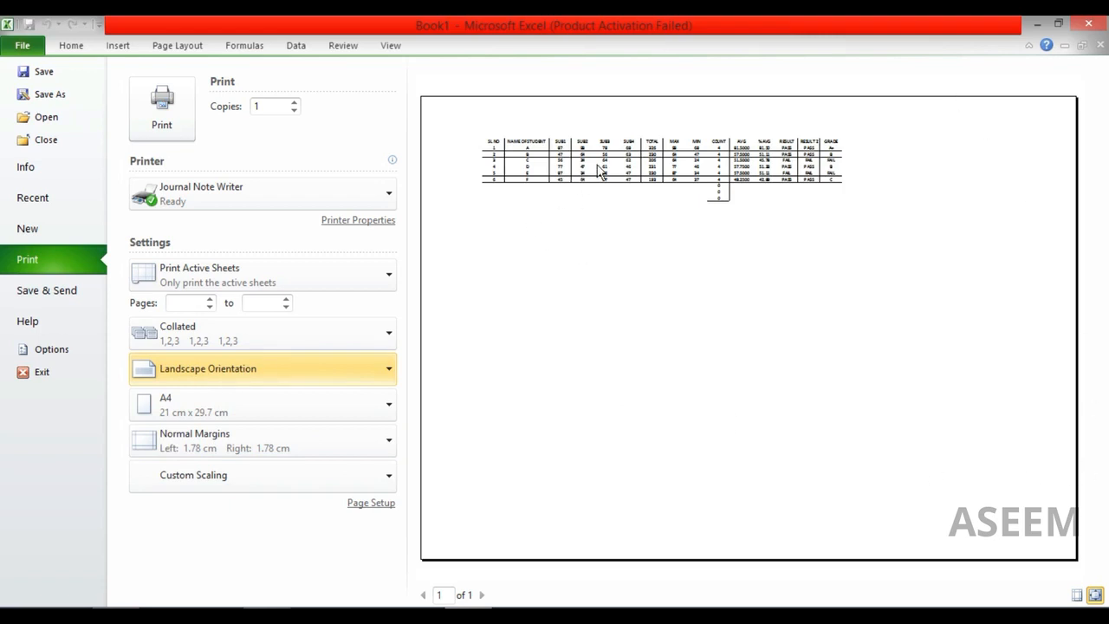
Step: Compare the preview in Portrait and Landscape Orientation, finishing with Landscape Orientation
left_click(263, 375)
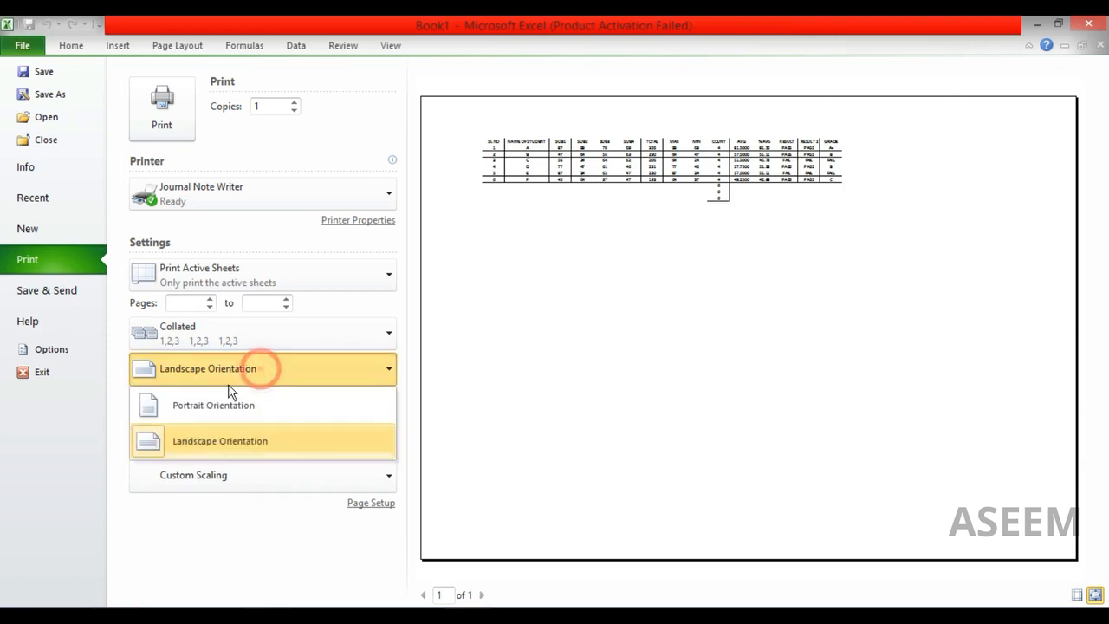
left_click(227, 404)
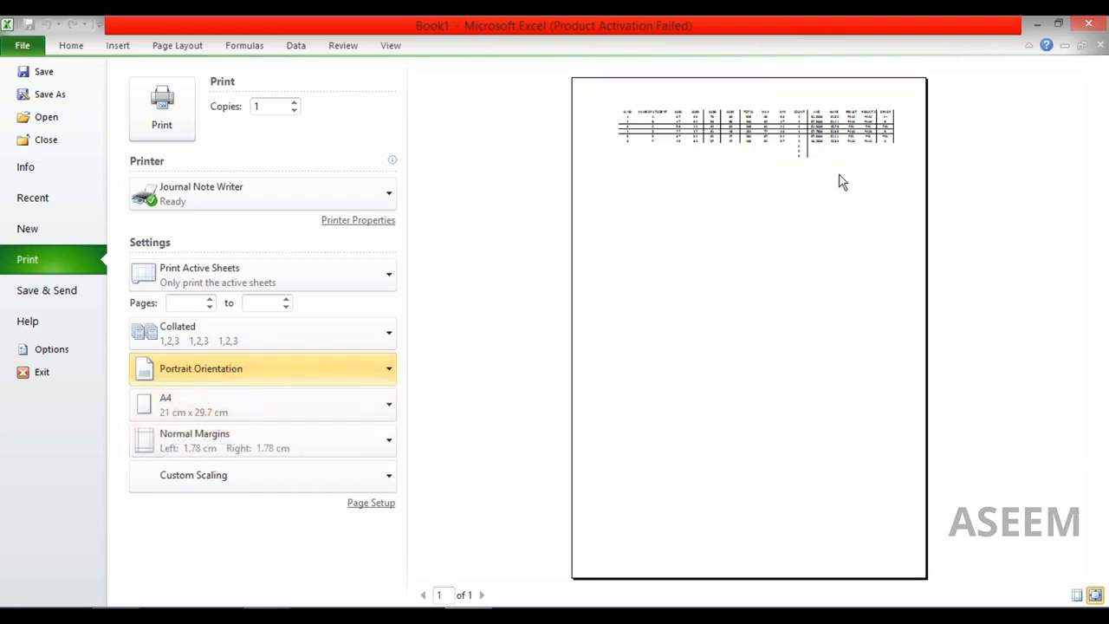
left_click(386, 368)
left_click(236, 438)
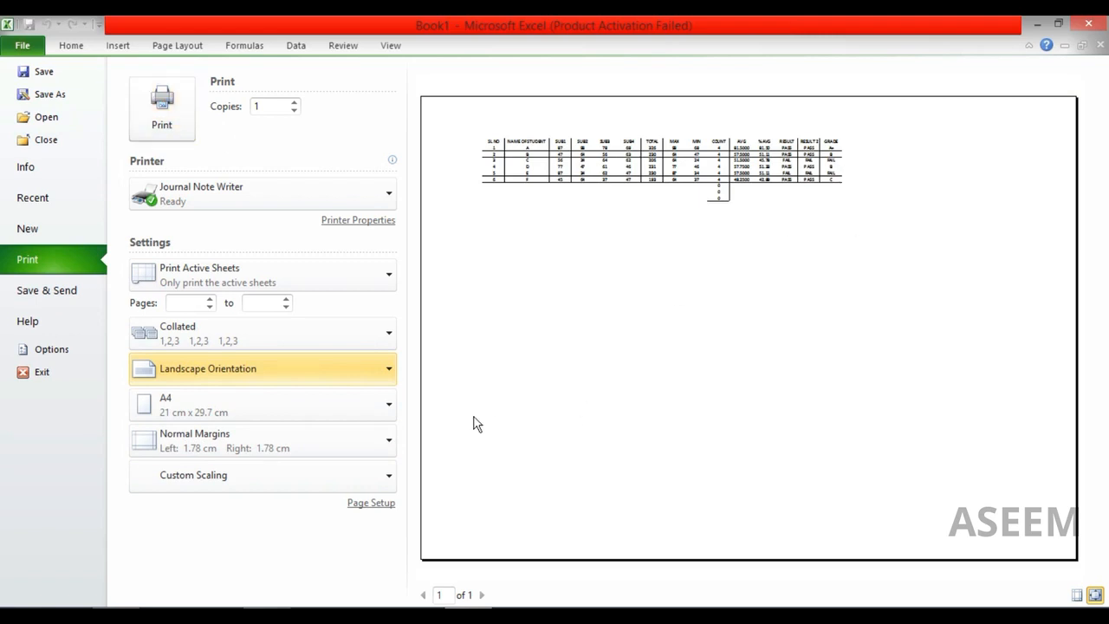
left_click(386, 368)
left_click(285, 404)
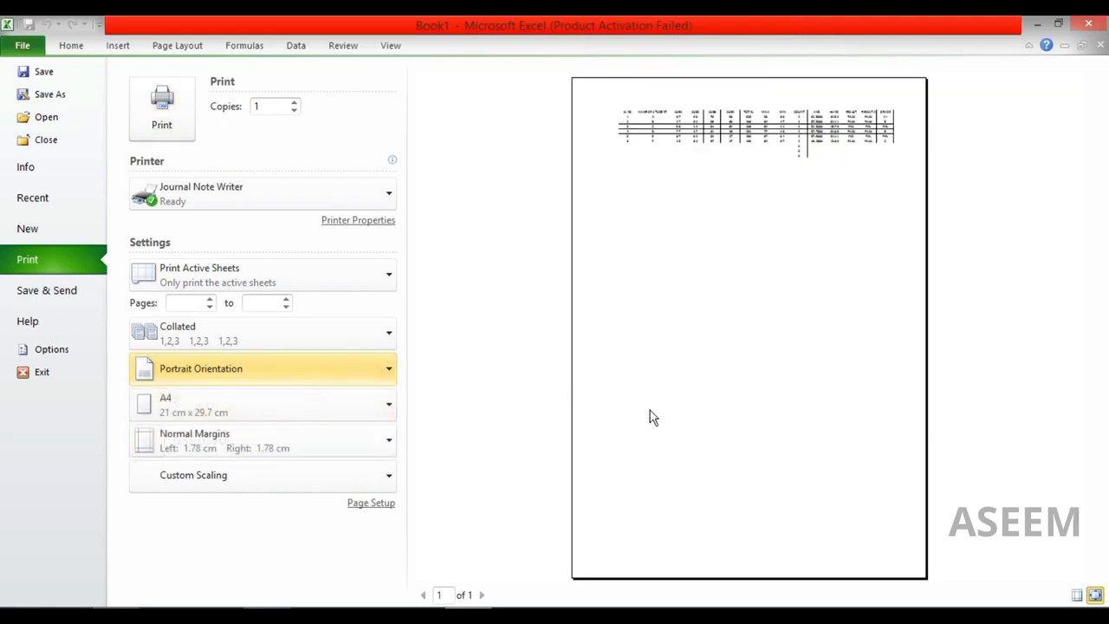
left_click(367, 364)
left_click(306, 439)
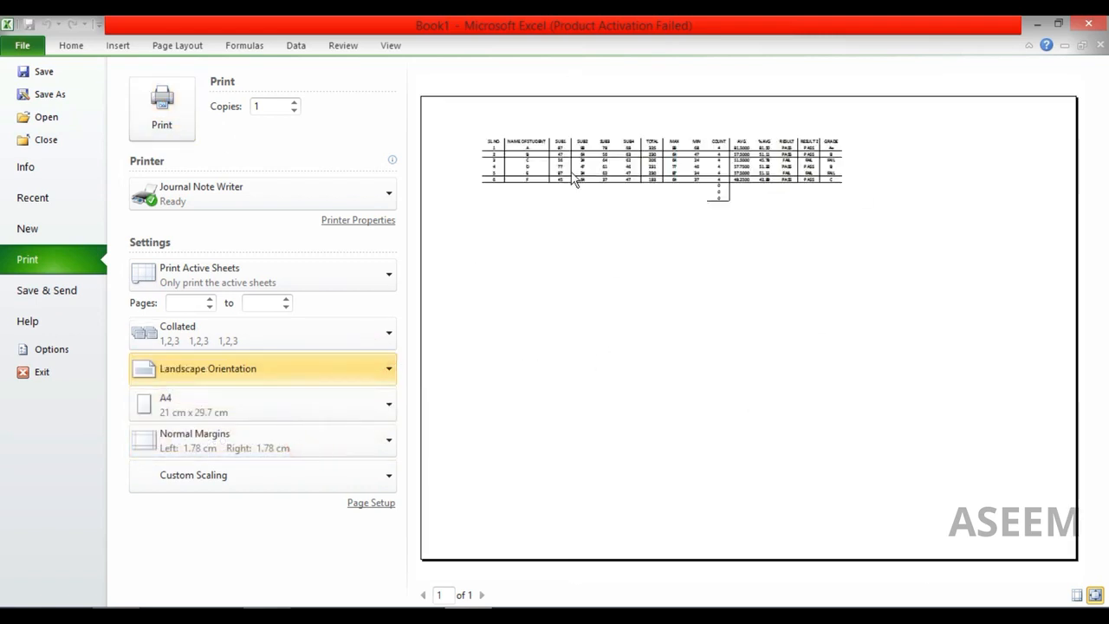
left_click(499, 137)
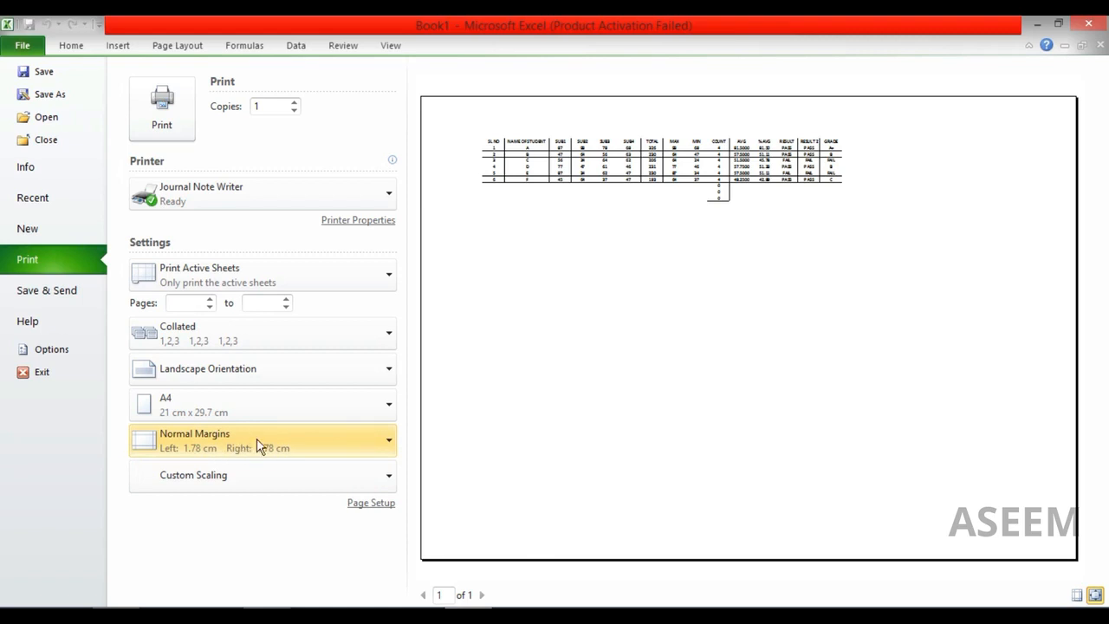
Step: Show the margins in the print preview, set the left to 0.36 cm and right to 0.38 cm, and reduce the top margin to the header line
left_click(1077, 595)
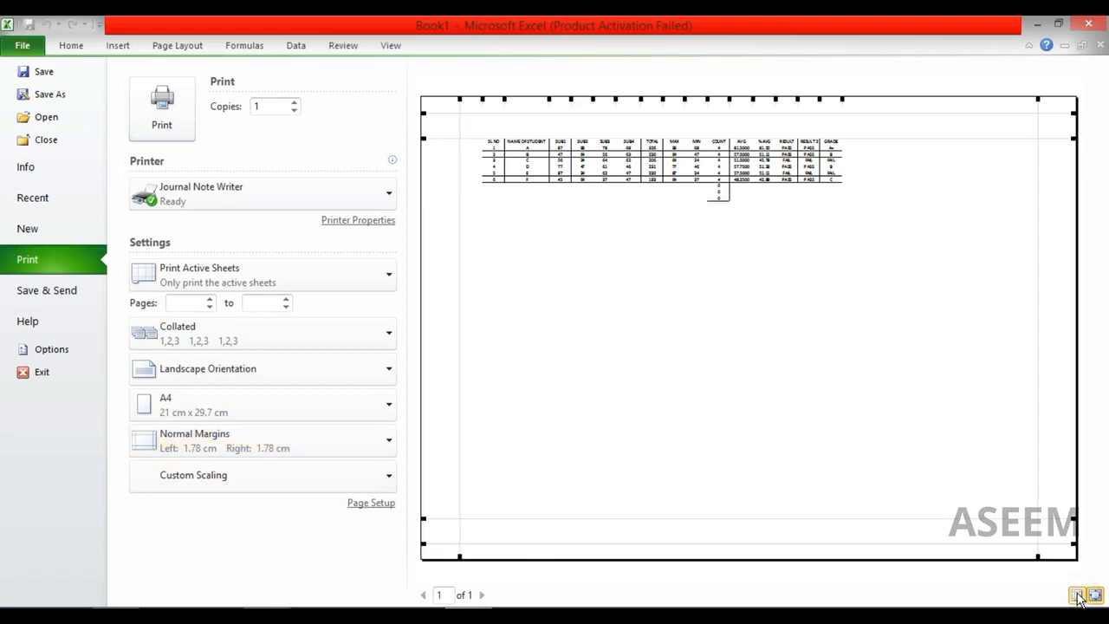
left_click(1077, 596)
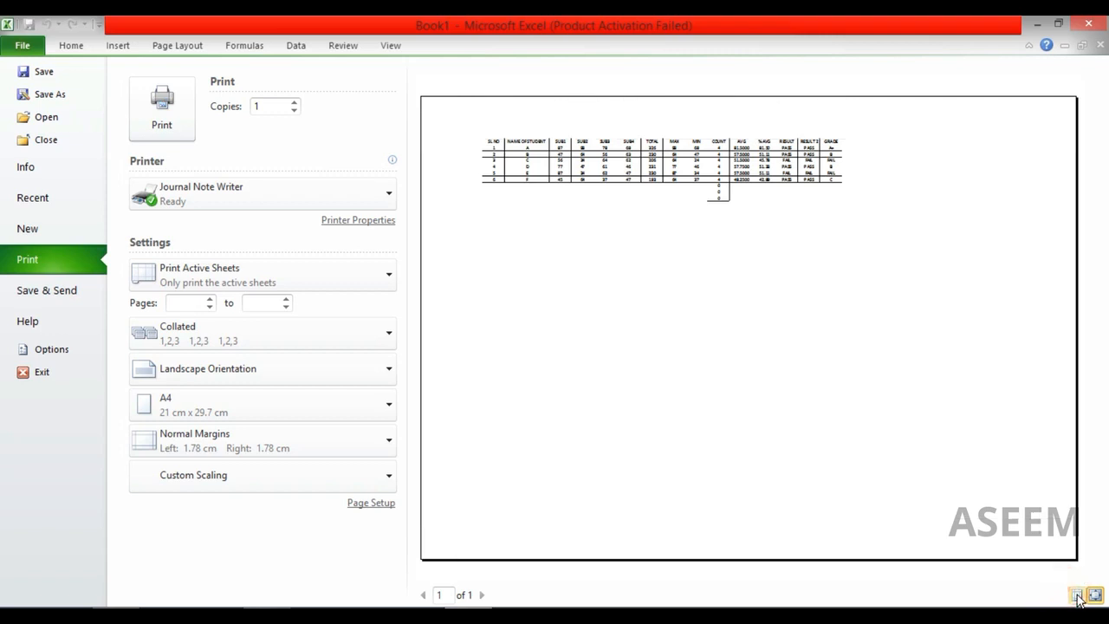
left_click(1078, 595)
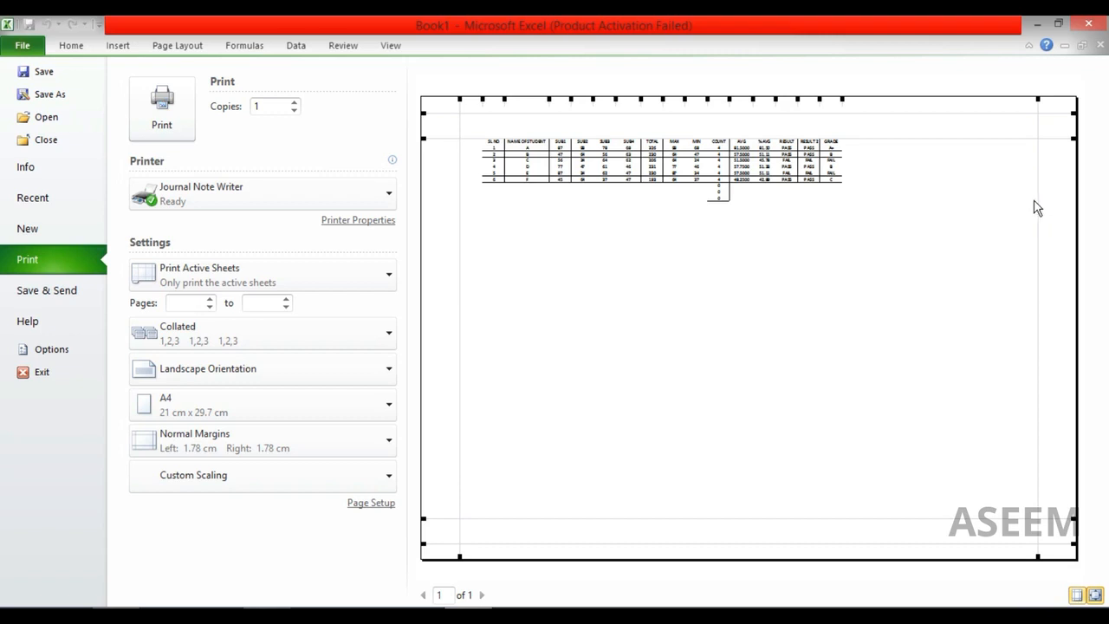
left_click_drag(1038, 206, 1071, 208)
left_click_drag(458, 303, 426, 307)
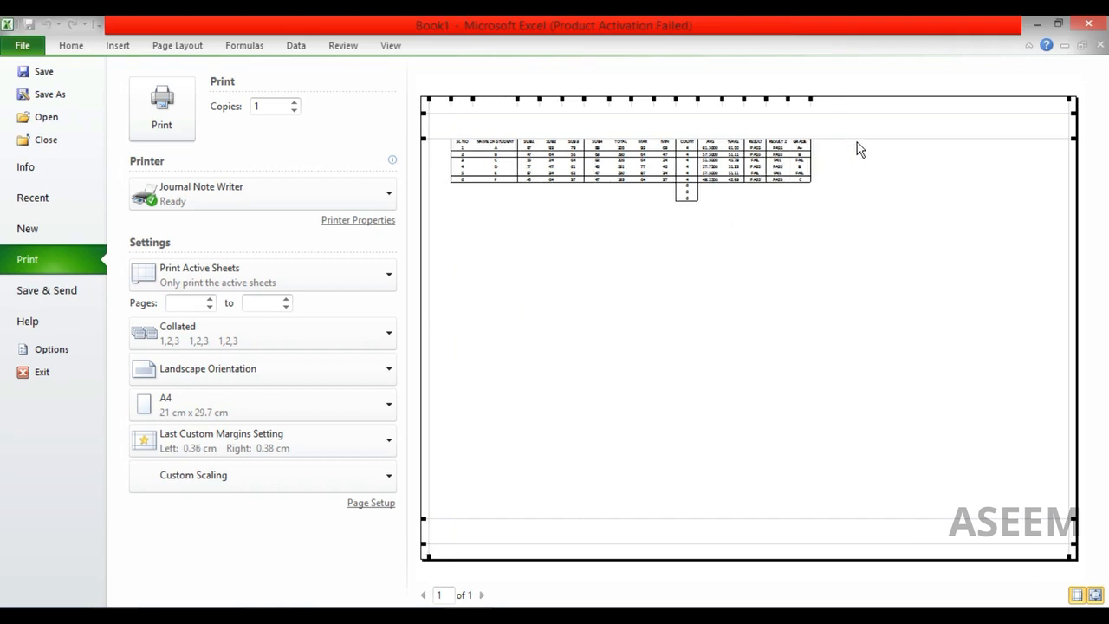
left_click_drag(860, 137, 863, 114)
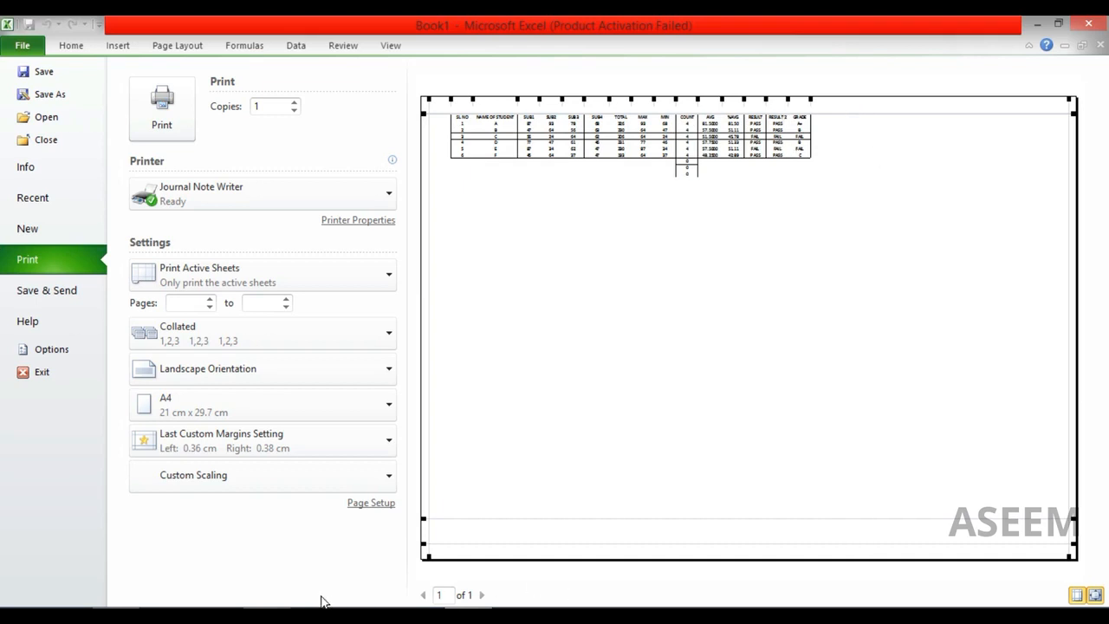
Step: Scale the printout with Fit Sheet on One Page and adjust the preview's column widths, narrowing the empty column before SL NO
left_click(212, 490)
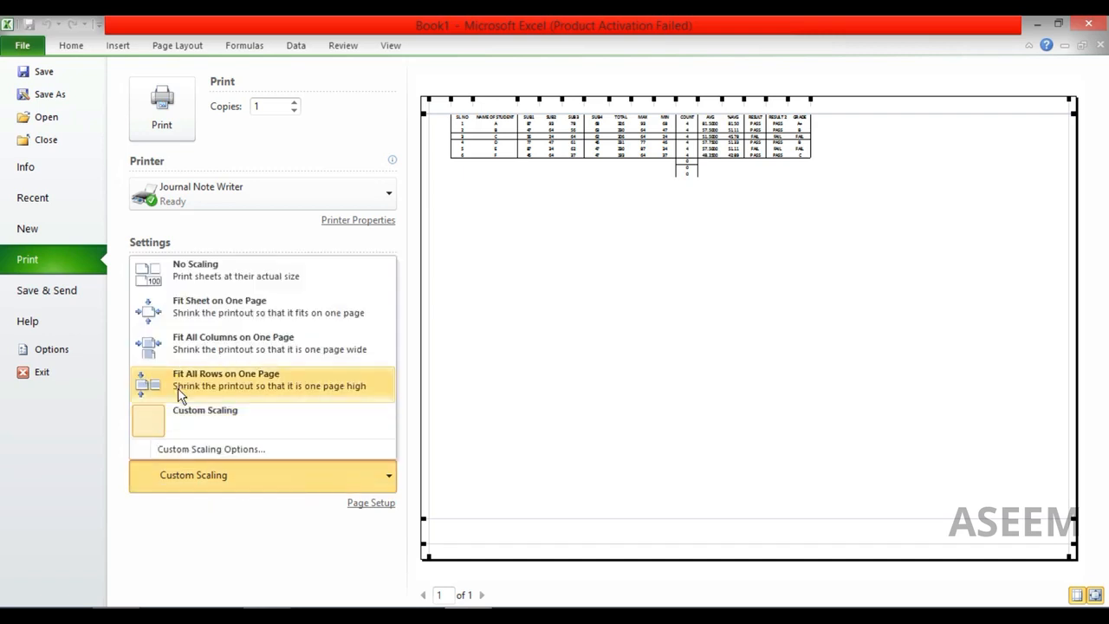
left_click(261, 313)
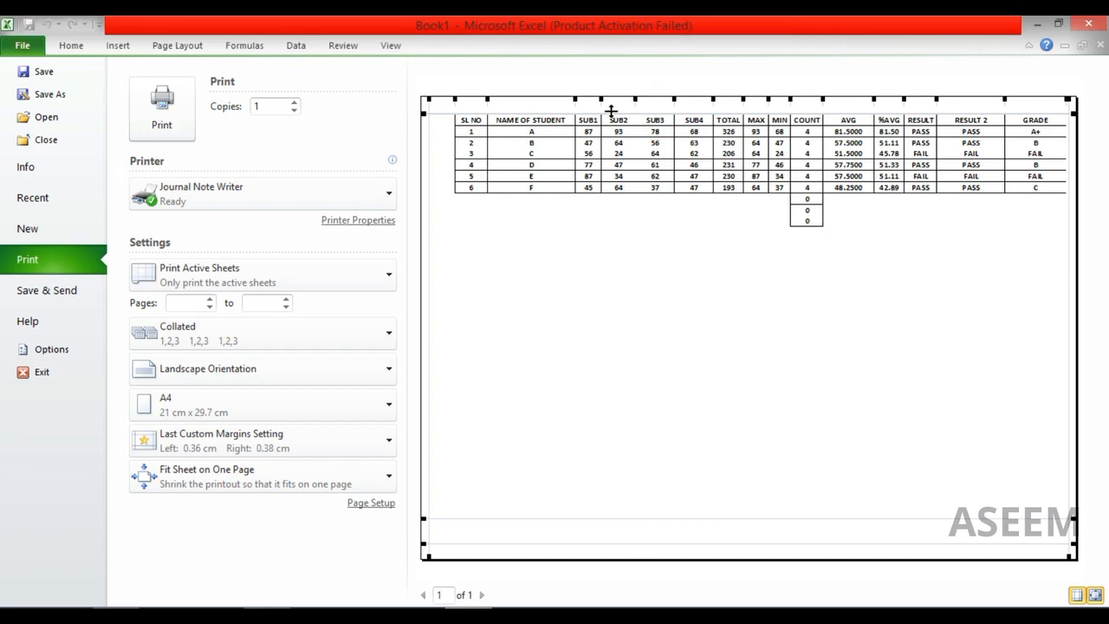
left_click(345, 488)
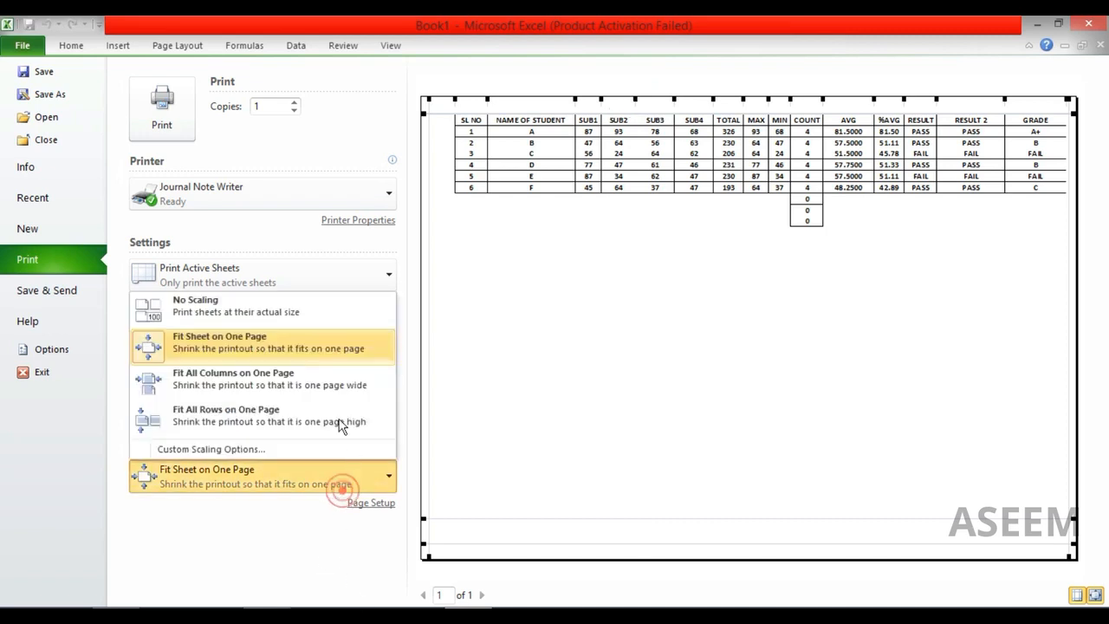
left_click(269, 344)
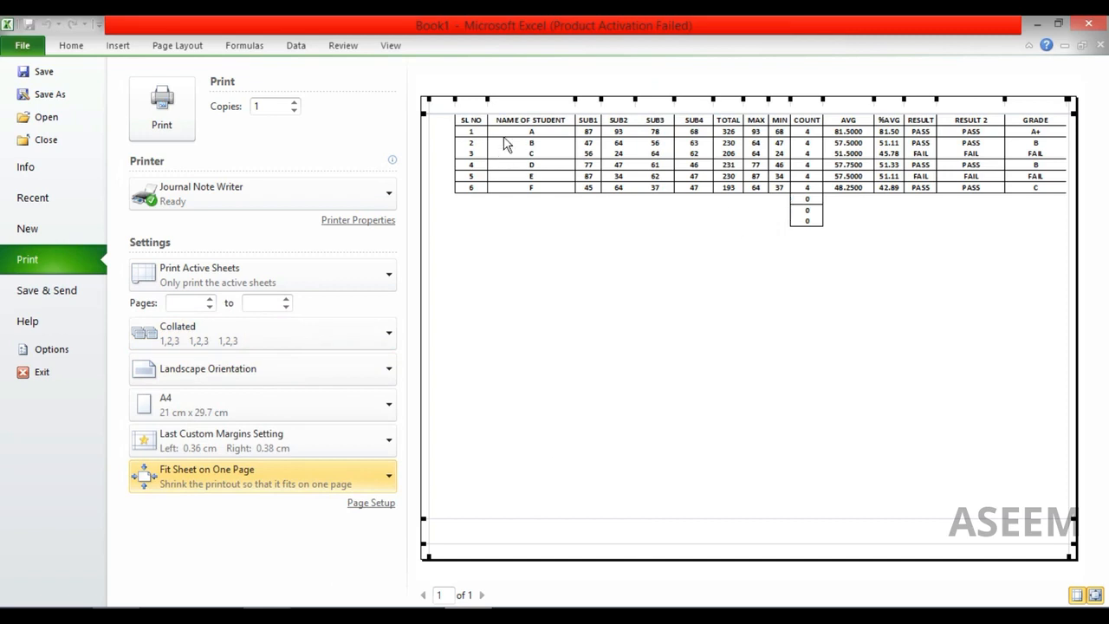
left_click(573, 101)
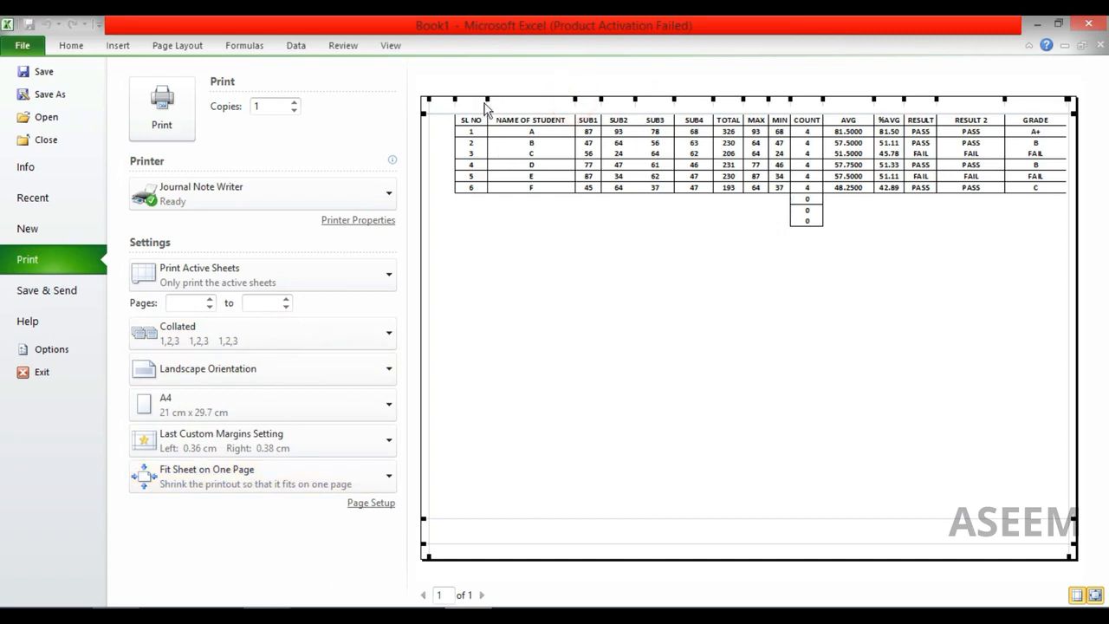
left_click_drag(452, 98, 442, 98)
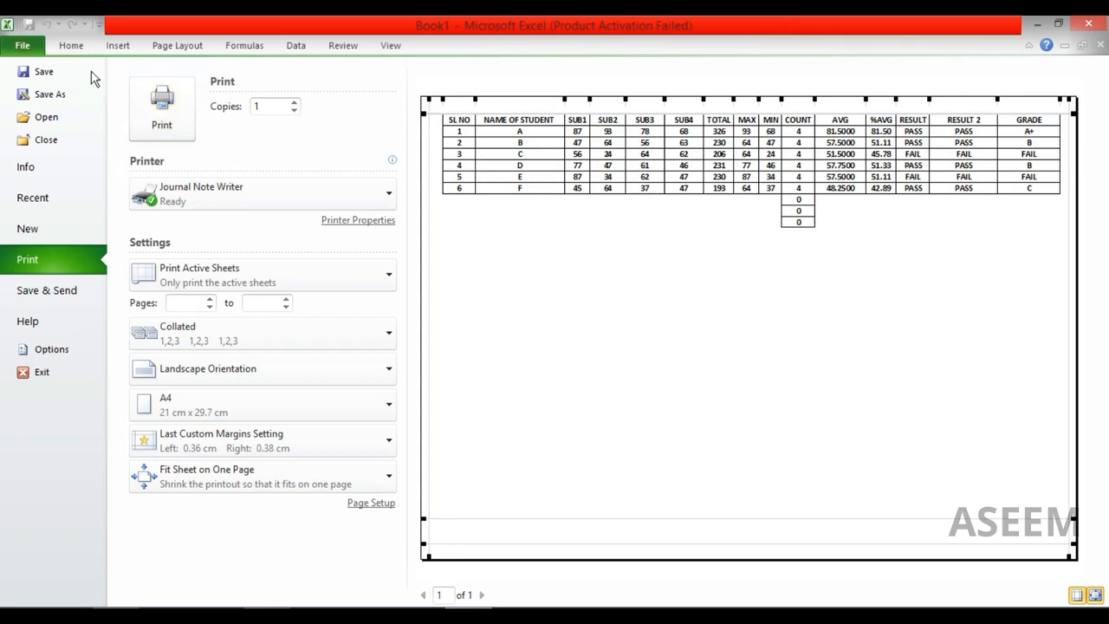
Step: Check the resized table in Page Break Preview and return to the print preview
key("Escape")
left_click(887, 386)
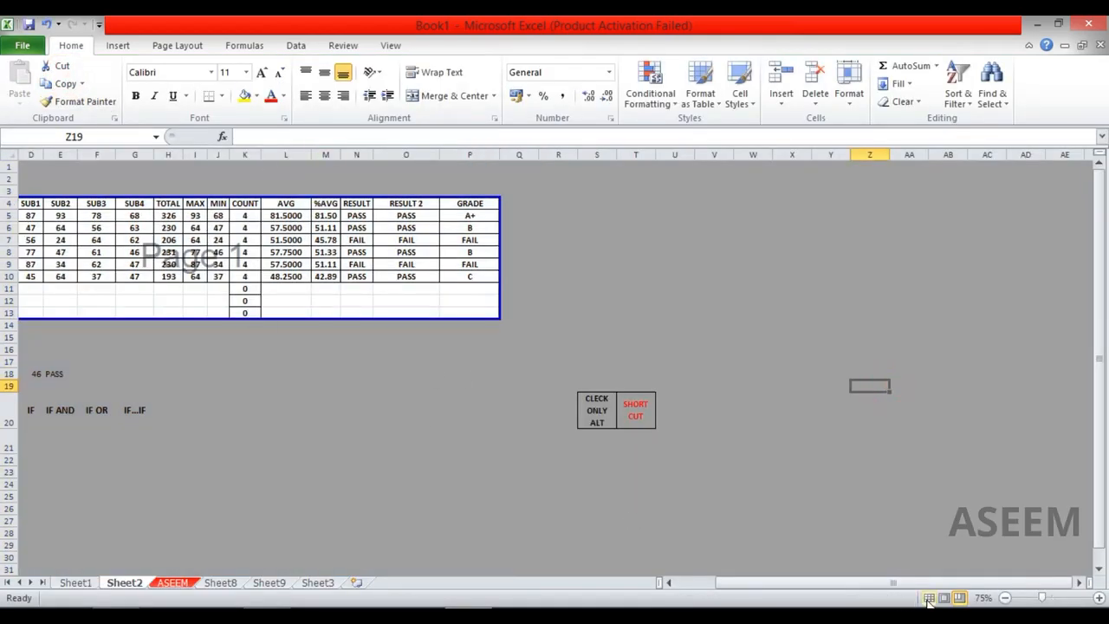
key("ctrl+p")
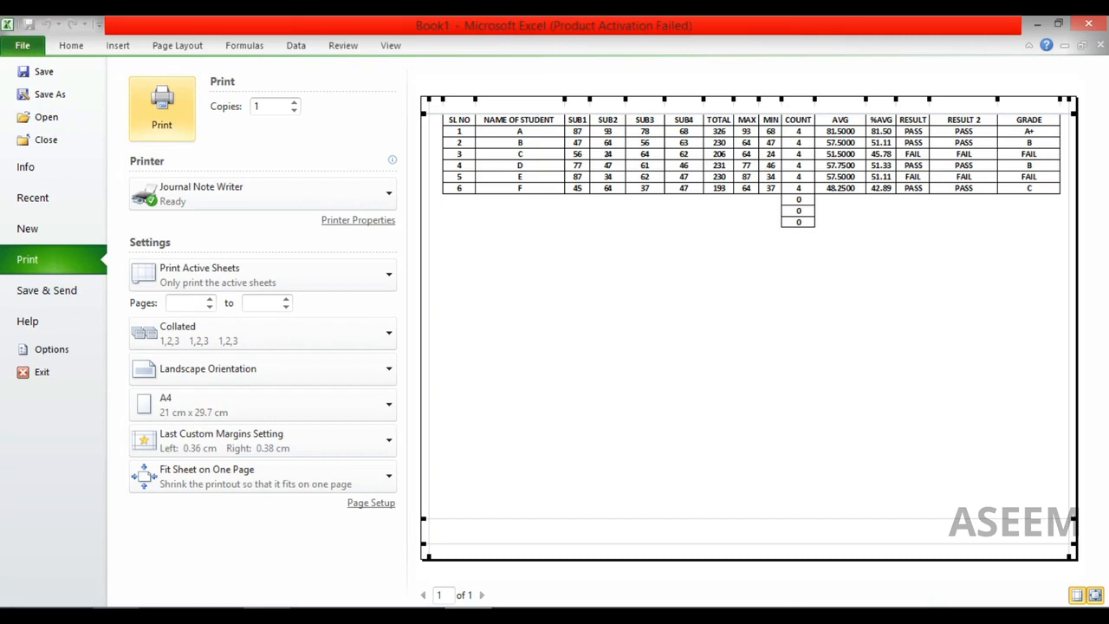
Step: Set the number of print copies to 4
left_click(160, 127)
left_click(295, 102)
left_click(295, 103)
left_click(295, 102)
left_click(294, 102)
left_click(295, 102)
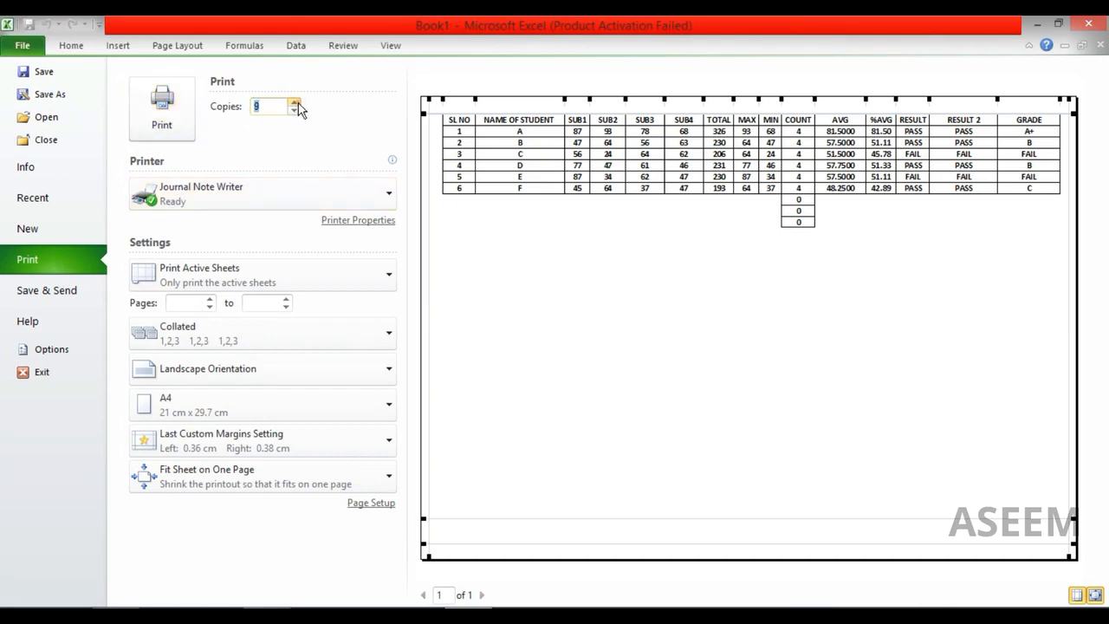
left_click(295, 102)
left_click(295, 102)
left_click(295, 110)
left_click(295, 110)
left_click(295, 110)
left_click(295, 111)
left_click(295, 110)
left_click(294, 110)
left_click(294, 110)
left_click(295, 102)
left_click(294, 103)
left_click(295, 102)
left_click(295, 102)
left_click(295, 112)
left_click(295, 112)
left_click(295, 113)
left_click(295, 112)
left_click(294, 113)
left_click(295, 112)
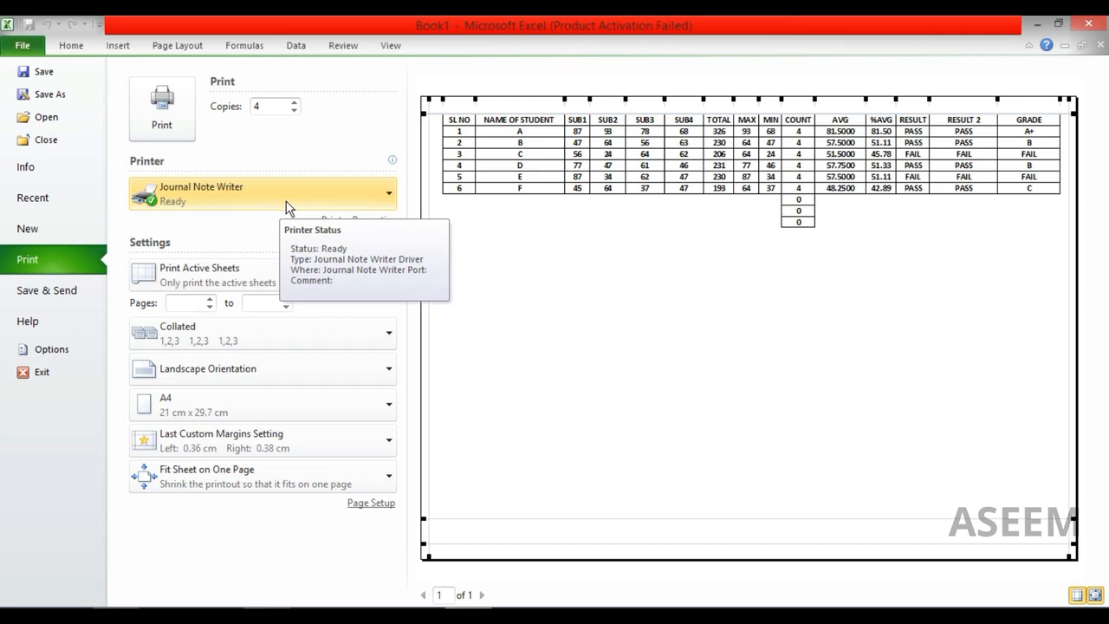
Step: Look through the available printers and the choices for printing active sheets, the entire workbook or a selection, keeping the current settings
left_click(289, 209)
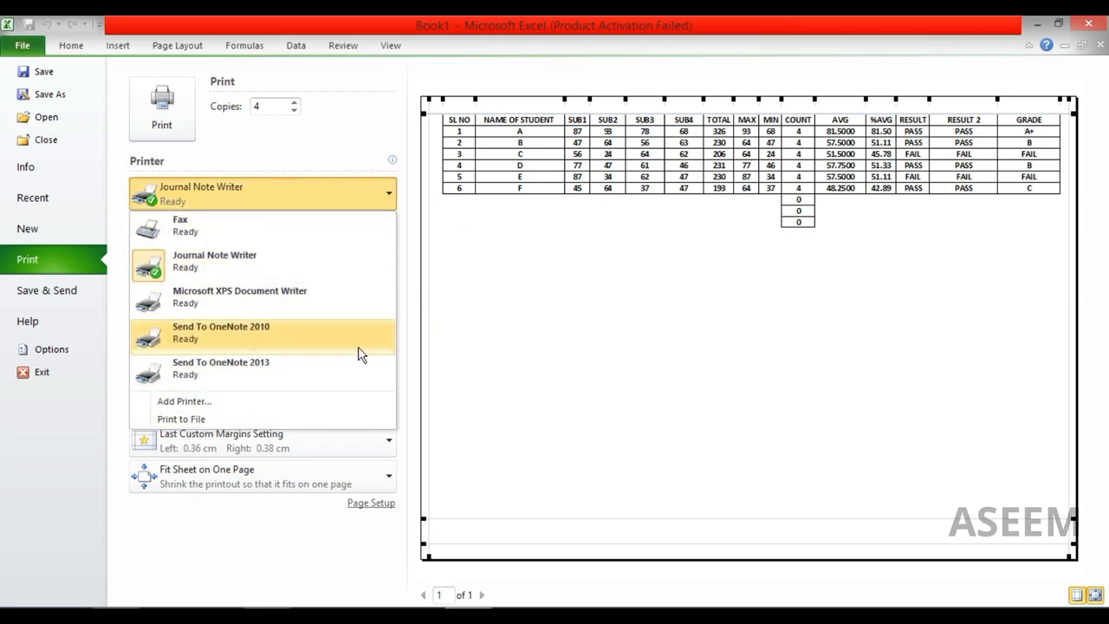
left_click(453, 286)
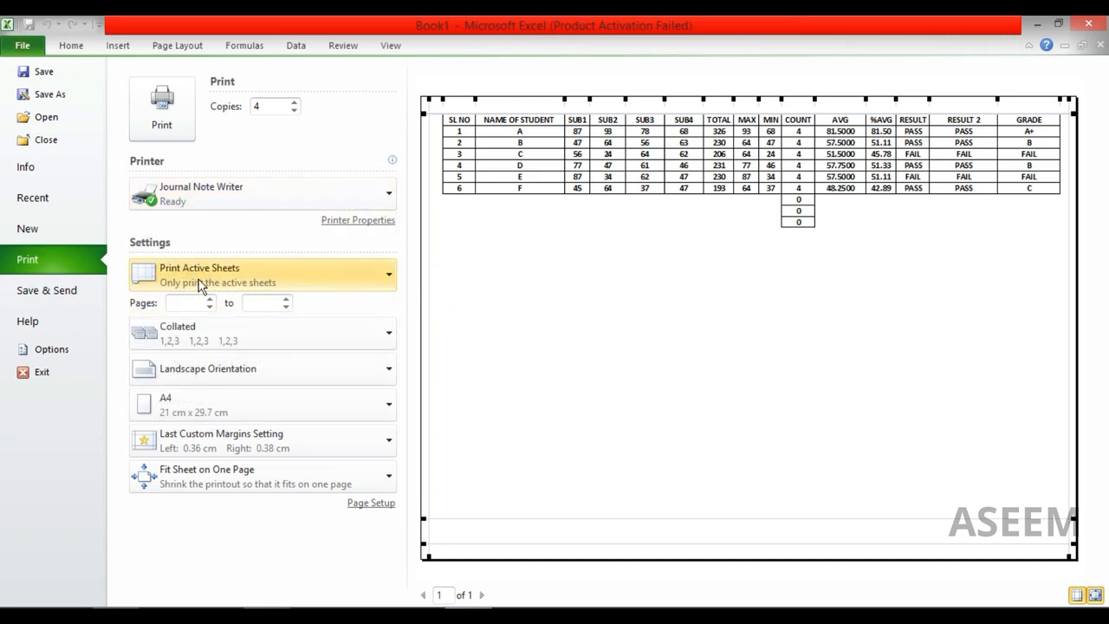
left_click(375, 287)
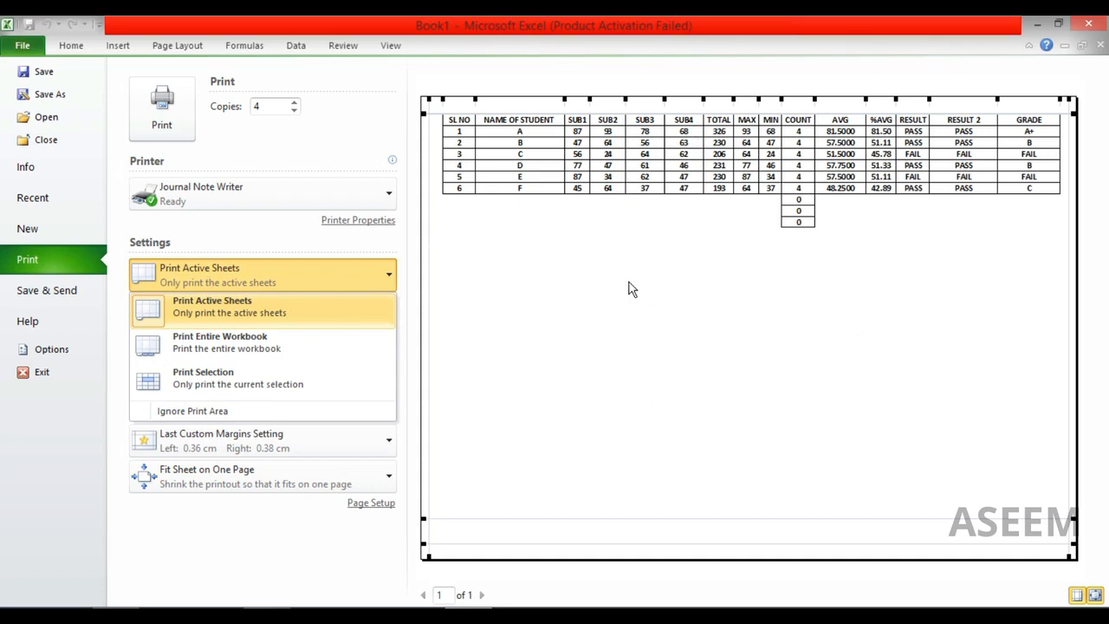
left_click(560, 243)
left_click(352, 283)
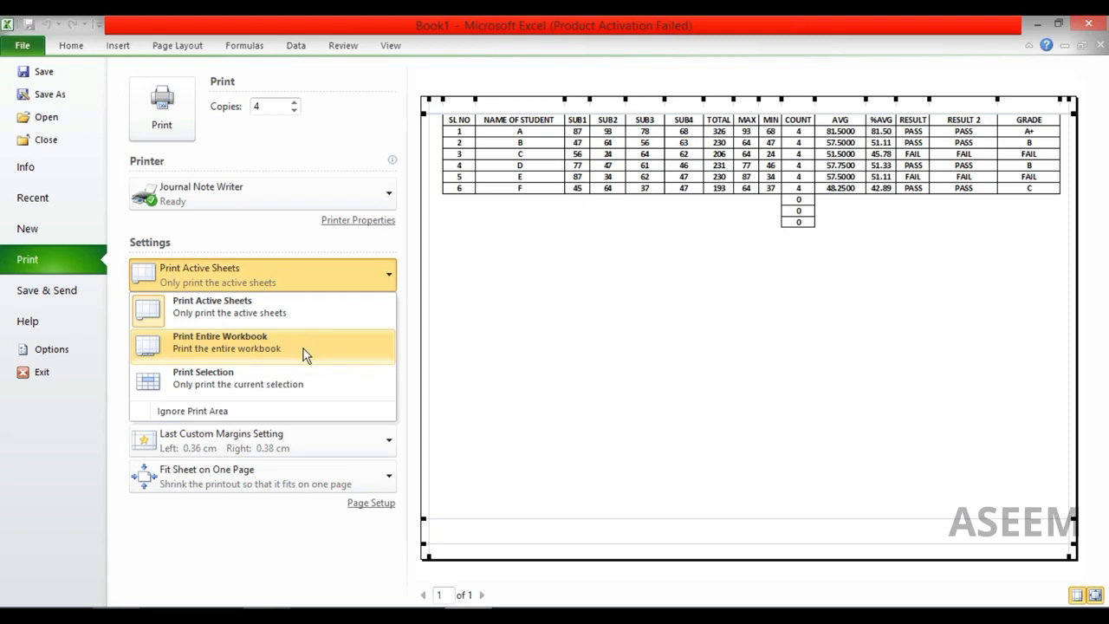
key("Escape")
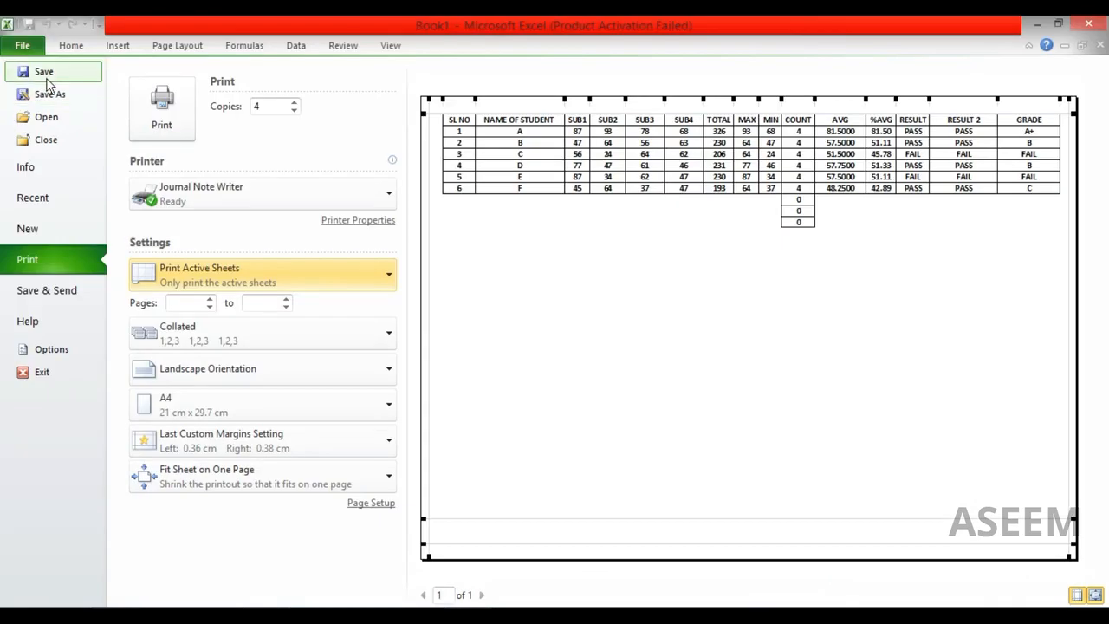
Step: Close the print preview and look through the tables on the workbook's different worksheets
key("Escape")
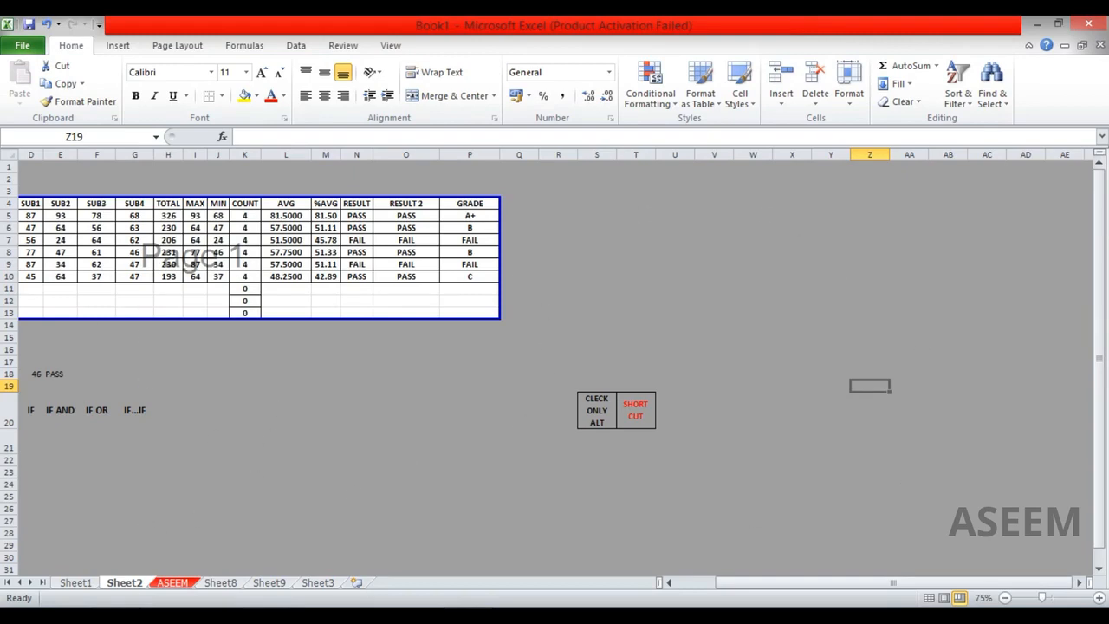
left_click(85, 584)
left_click(115, 583)
left_click(169, 583)
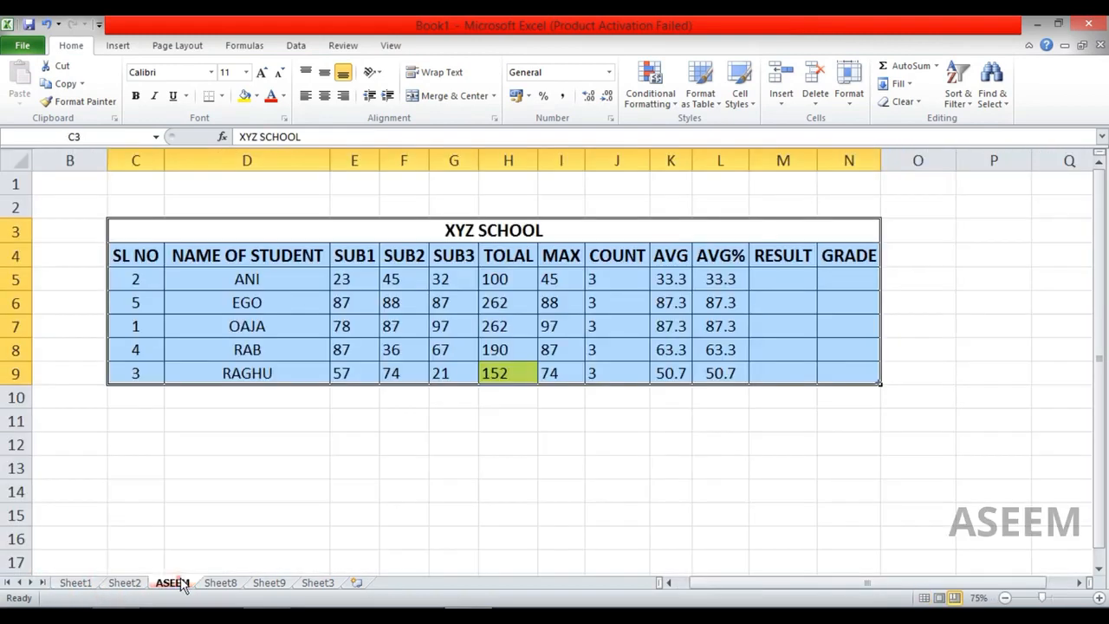
left_click(227, 583)
left_click(261, 584)
left_click(318, 583)
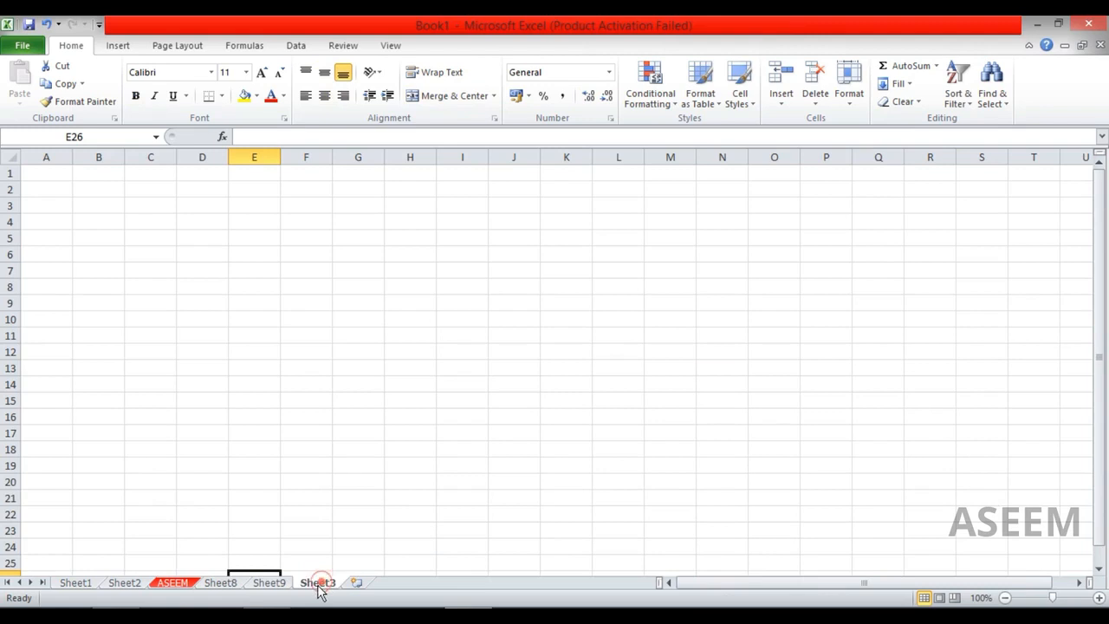
left_click(73, 584)
left_click(119, 583)
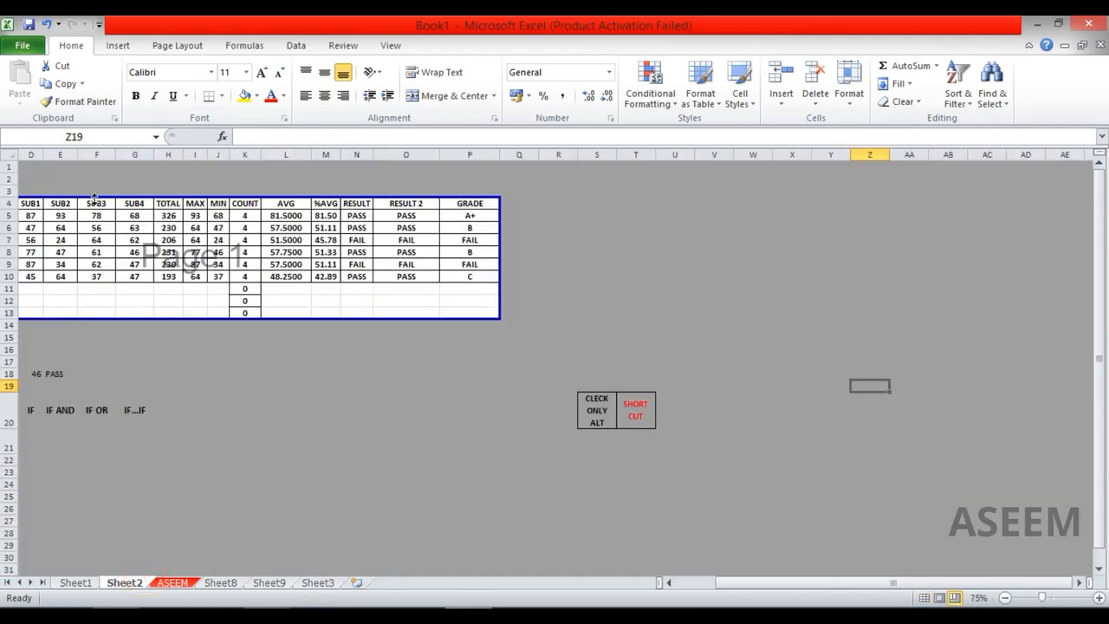
left_click(76, 584)
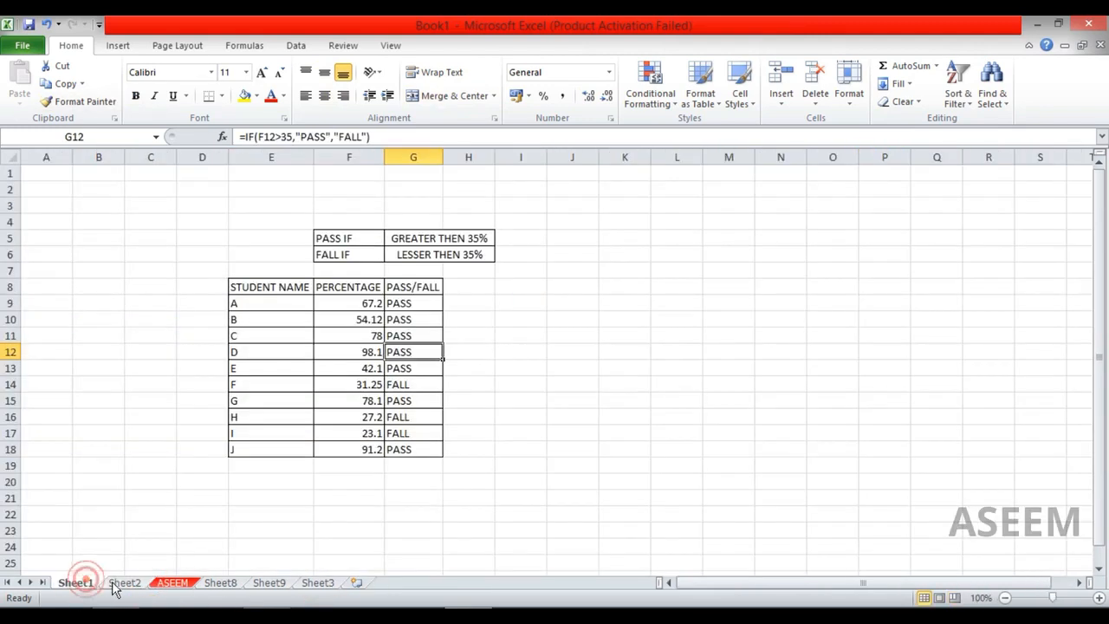
left_click(120, 583)
left_click(227, 583)
left_click(263, 584)
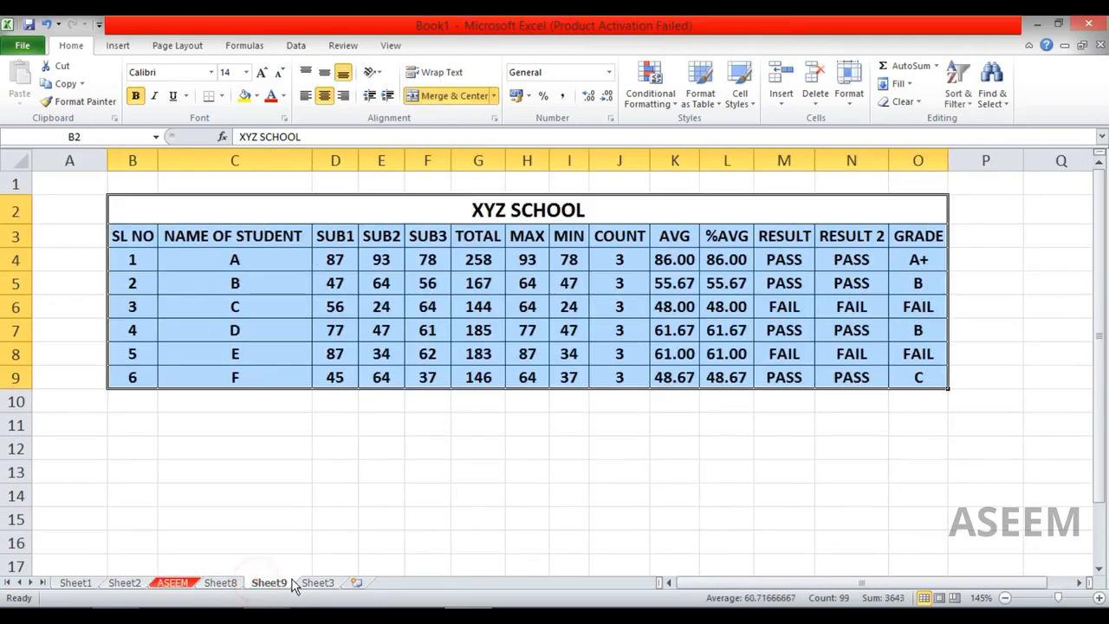
Step: Check the print preview of the empty Sheet3, close it and switch to Sheet9
left_click(309, 583)
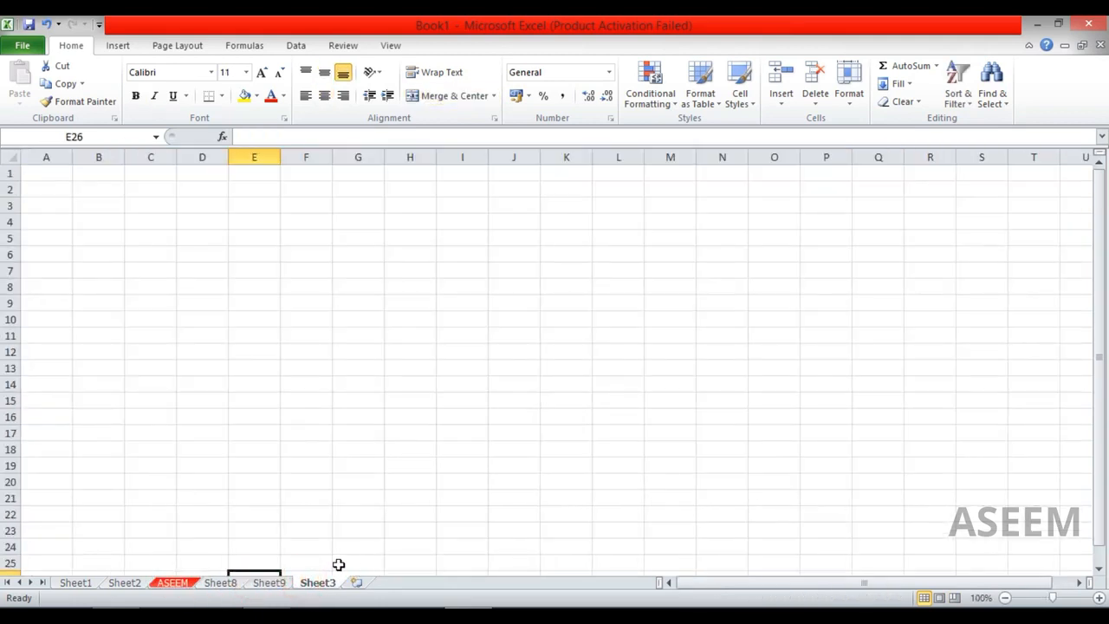
key("ctrl+p")
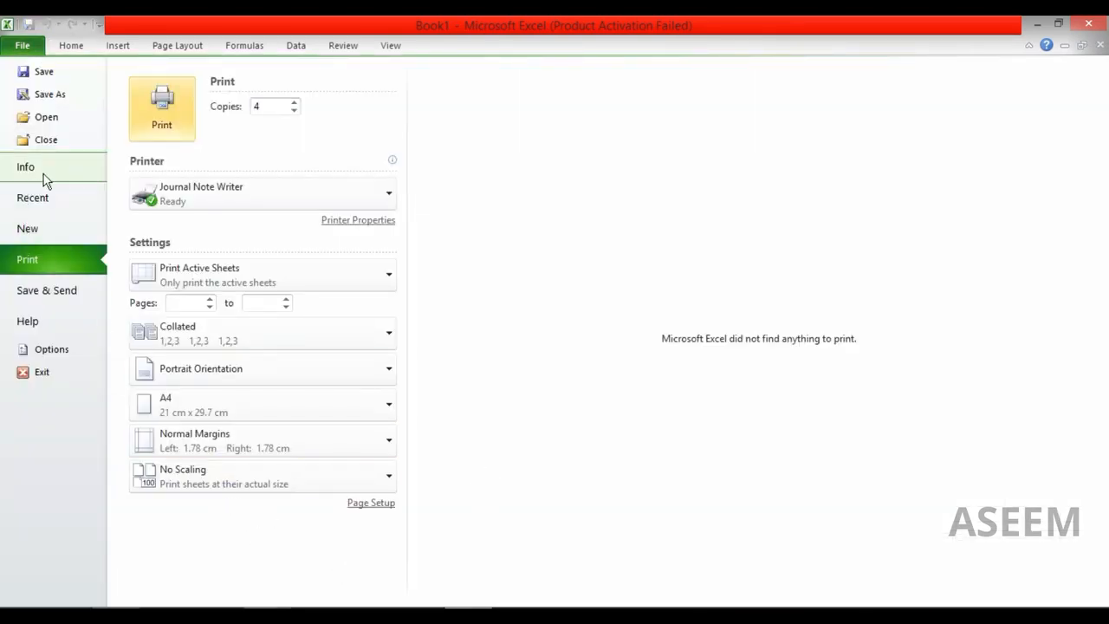
left_click(25, 46)
left_click(276, 588)
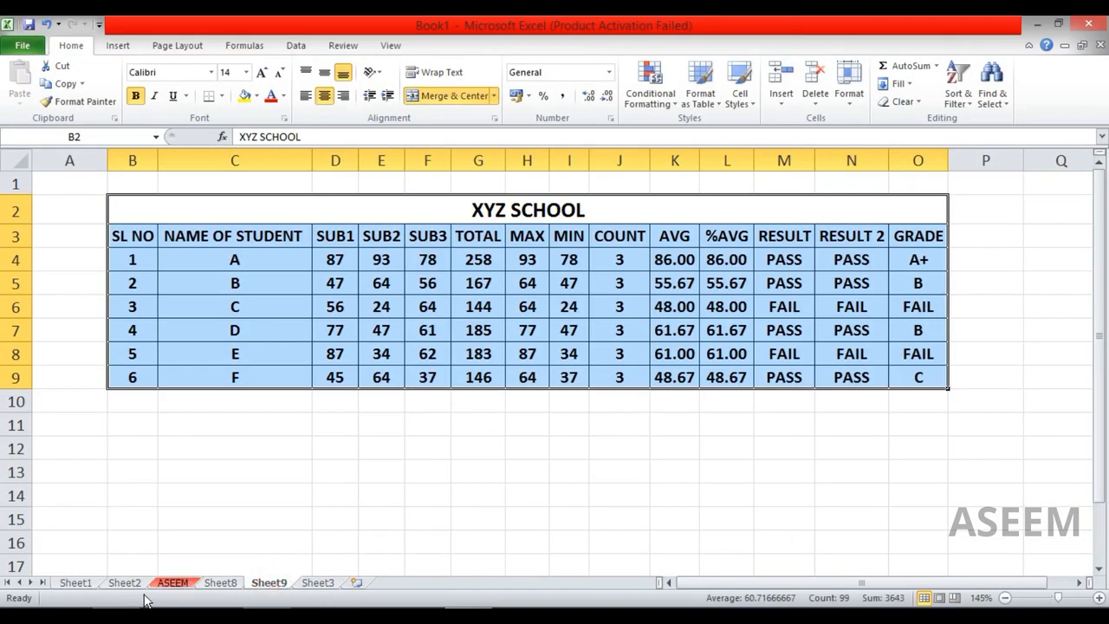
Step: From Sheet2, set the print settings to Print Entire Workbook and save the workbook
left_click(63, 586)
left_click(124, 584)
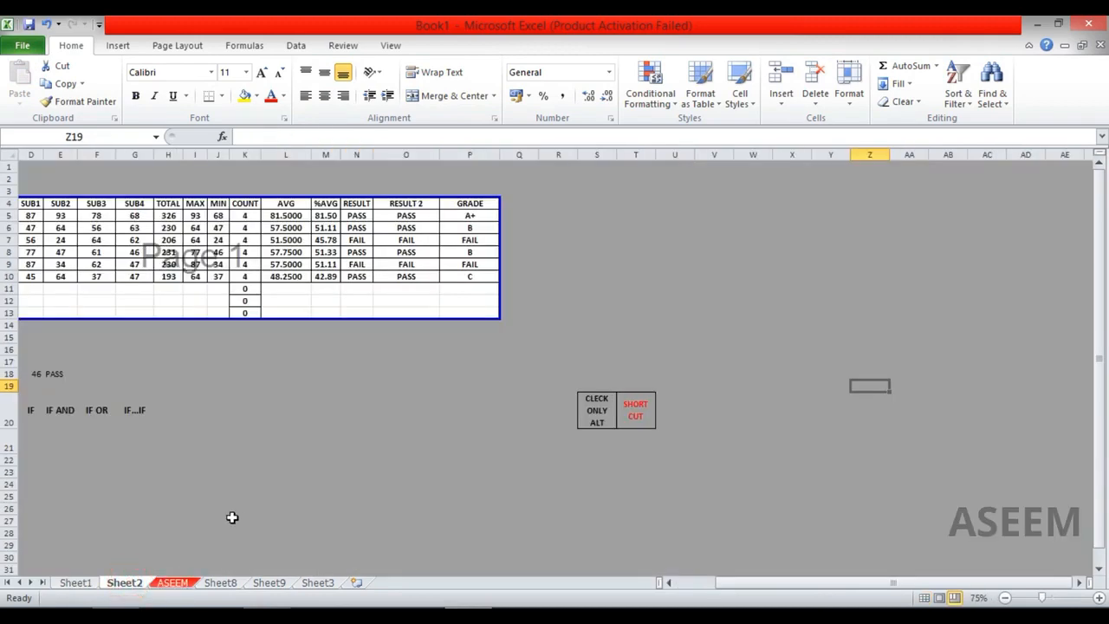
key("ctrl+p")
left_click(284, 272)
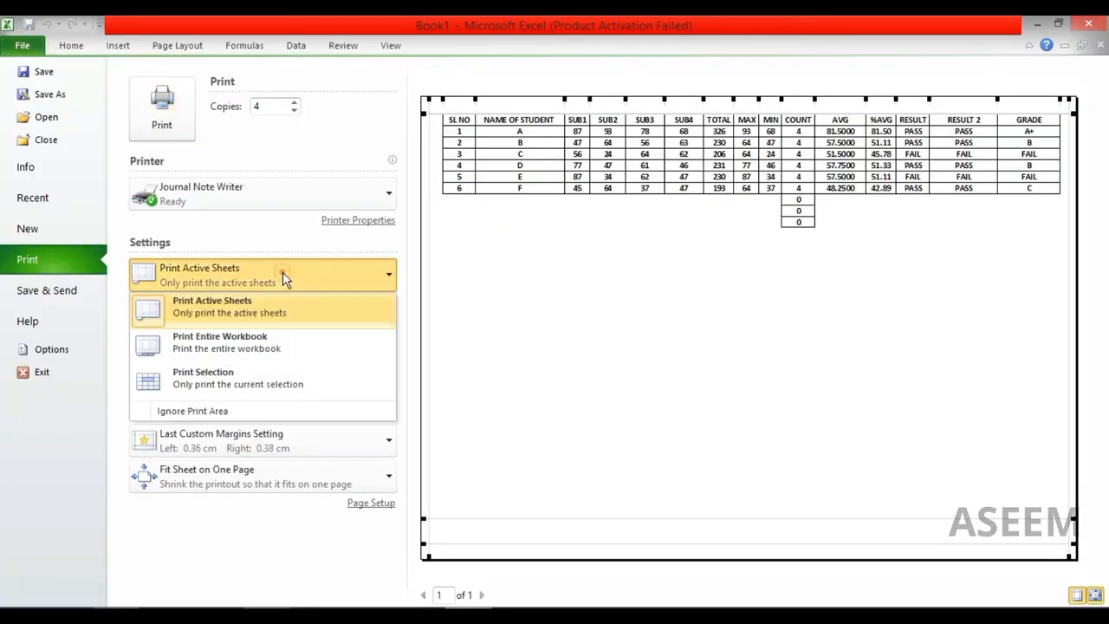
left_click(256, 351)
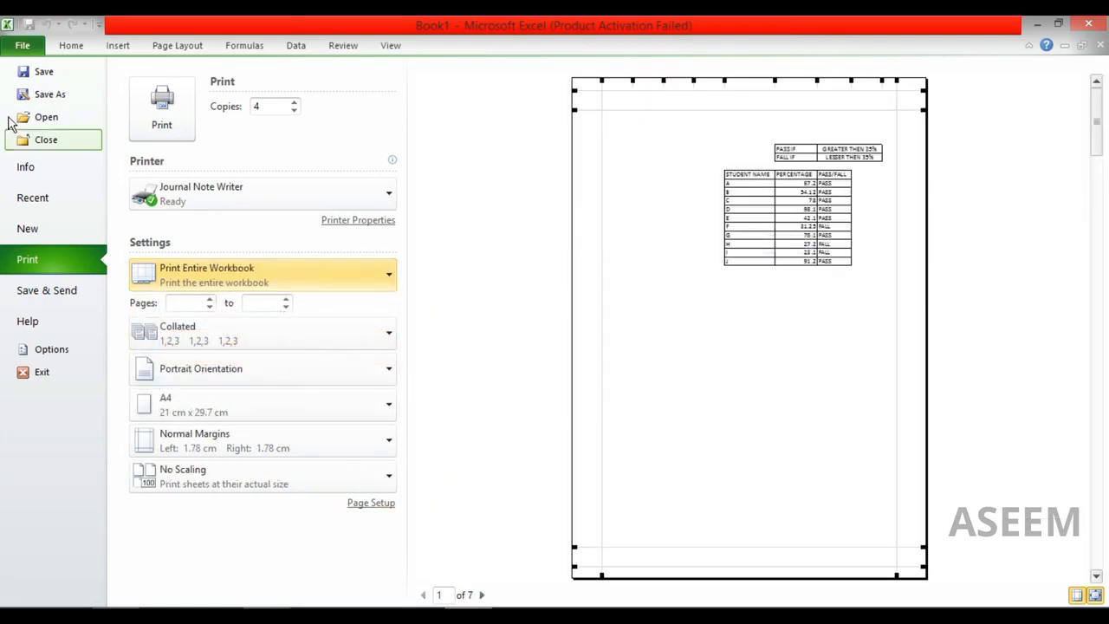
left_click(43, 71)
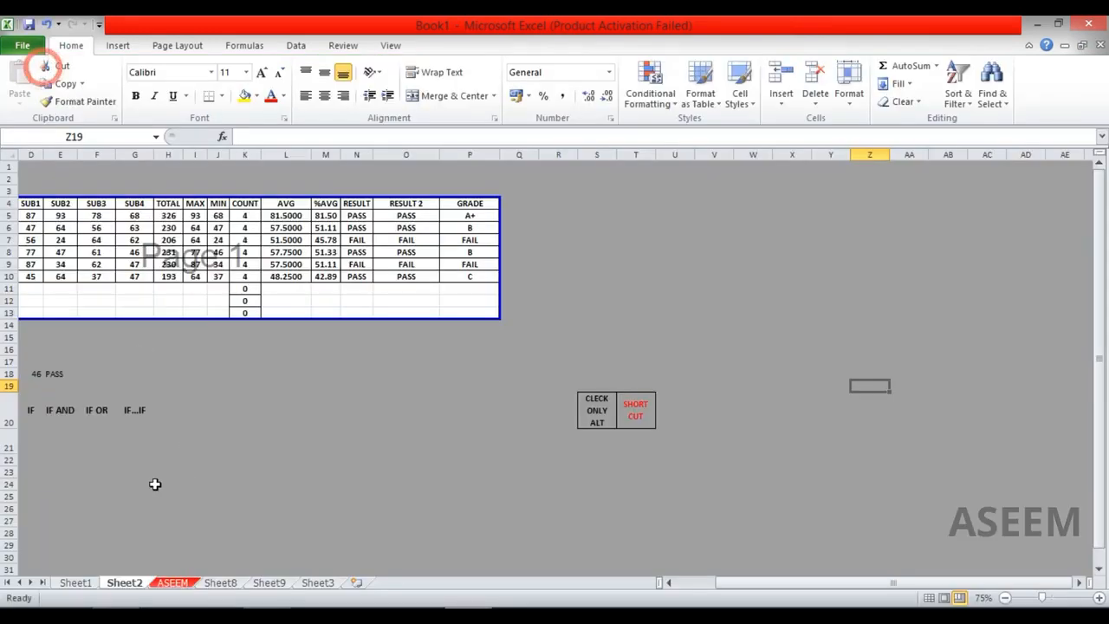
Step: Look through the worksheets to see where the dotted page break lines fall
left_click(75, 583)
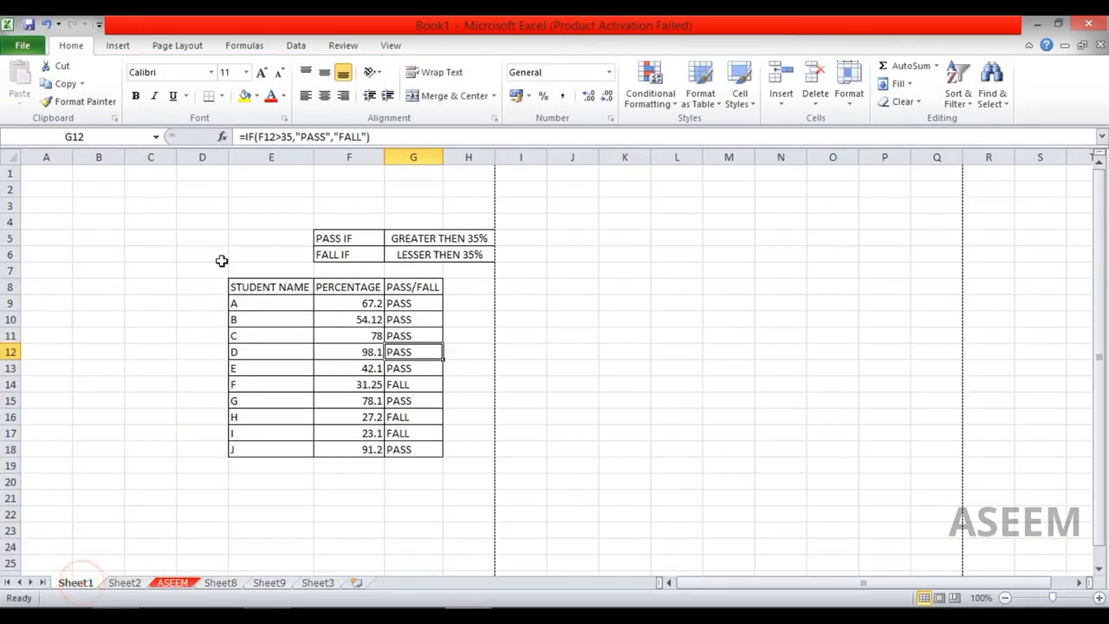
left_click(134, 584)
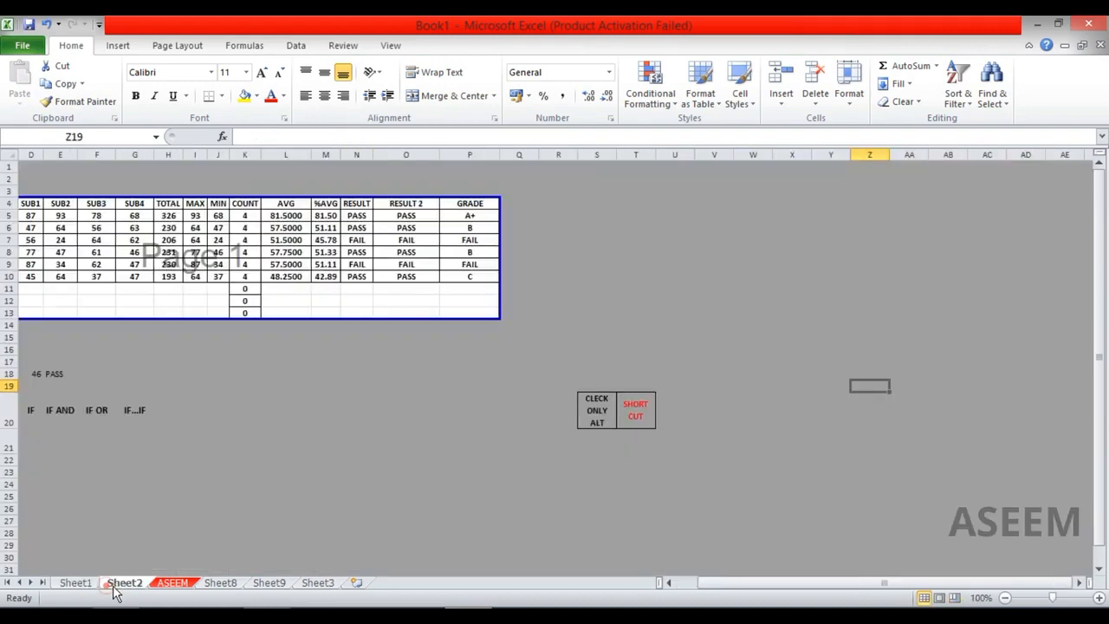
left_click(220, 583)
left_click(270, 583)
left_click(317, 583)
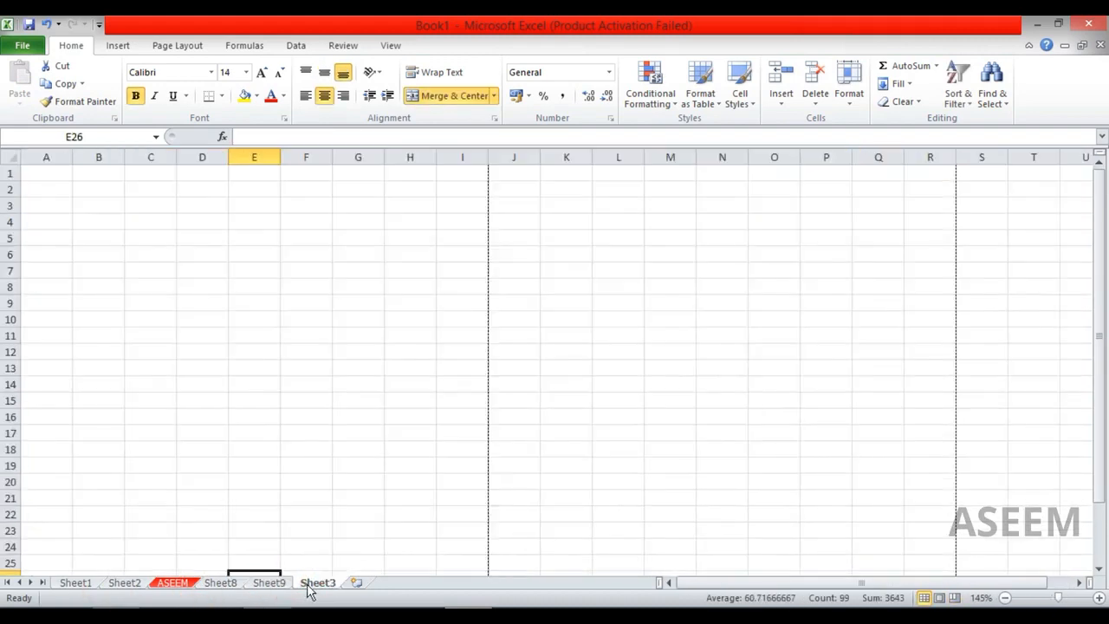
left_click(234, 585)
left_click(130, 584)
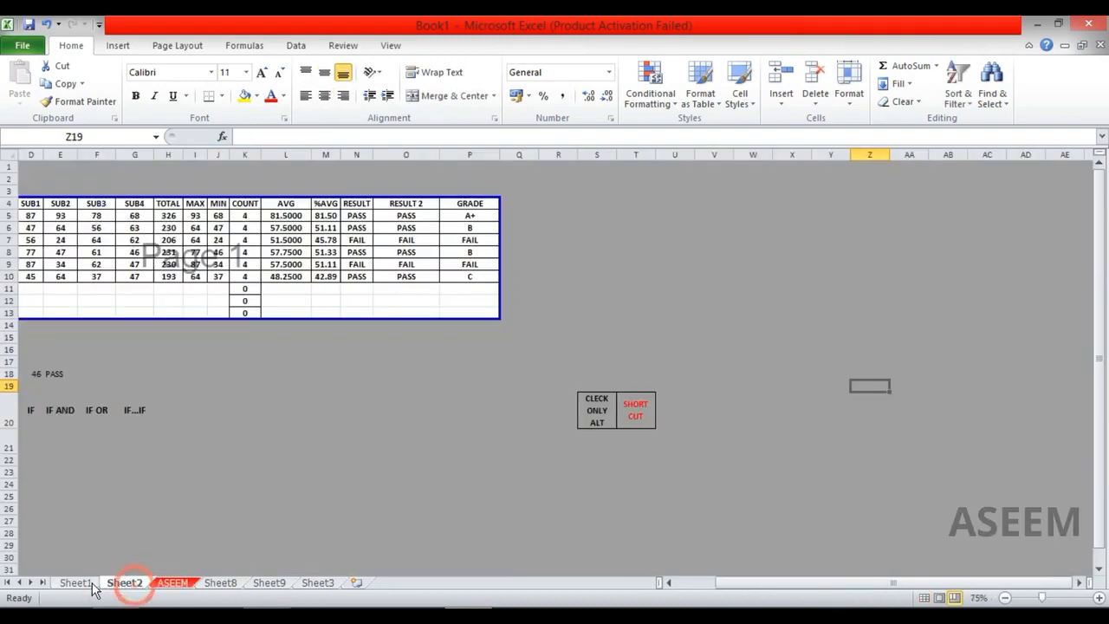
Step: Display Sheet1 in Page Break Preview and go back to Sheet2
left_click(76, 583)
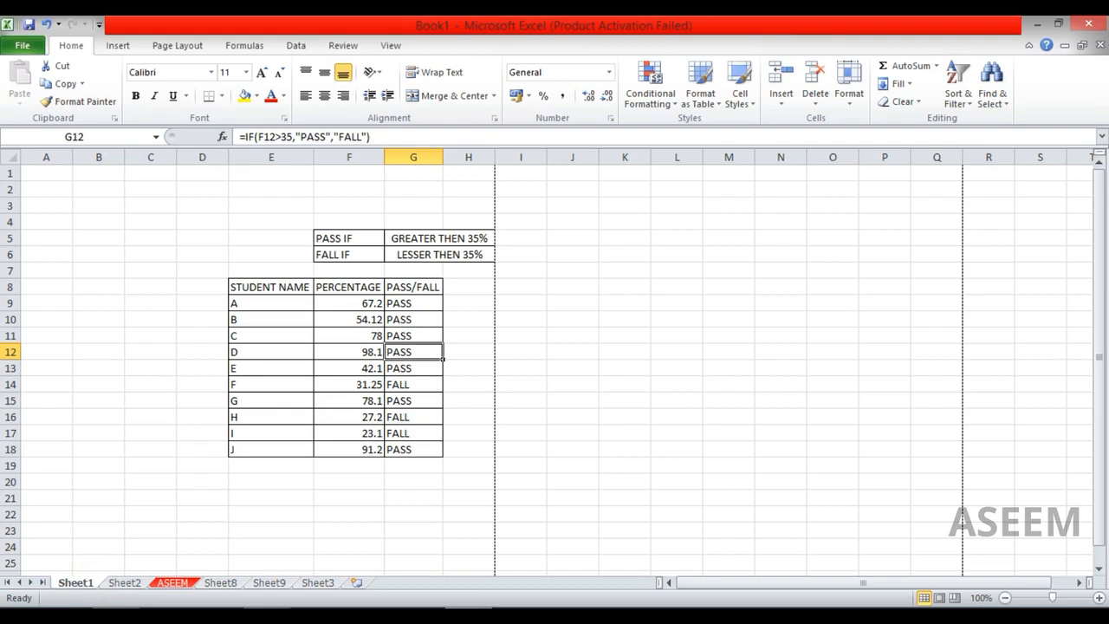
left_click(954, 598)
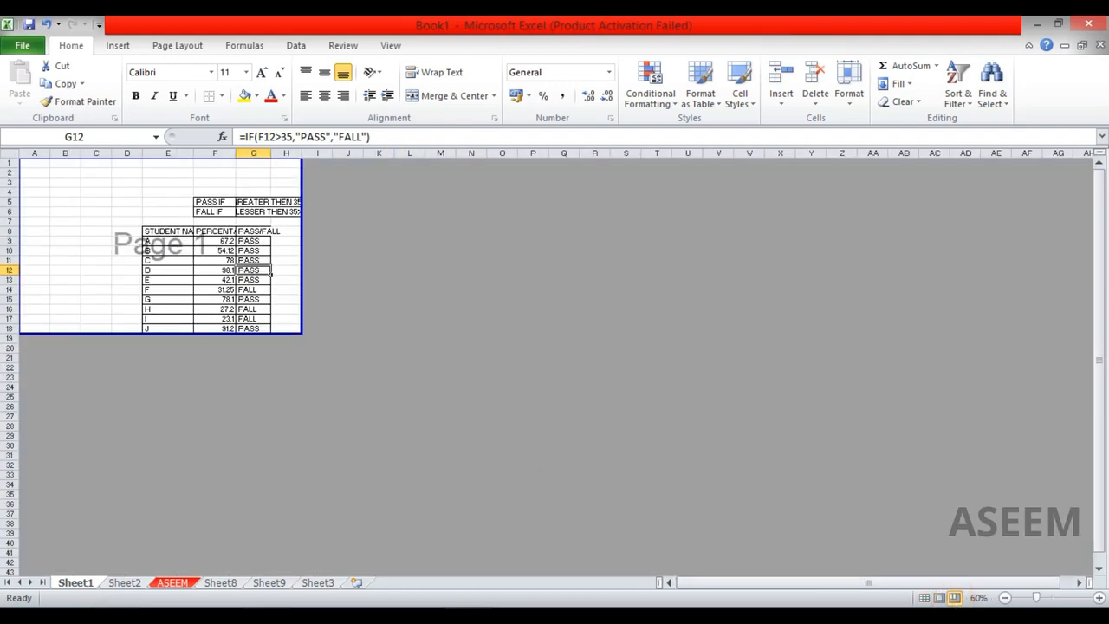
left_click(119, 585)
Step: In Page Break Preview of the red-tabbed sheet, move the vertical page break beyond the GRADE column to fit one page
left_click(178, 584)
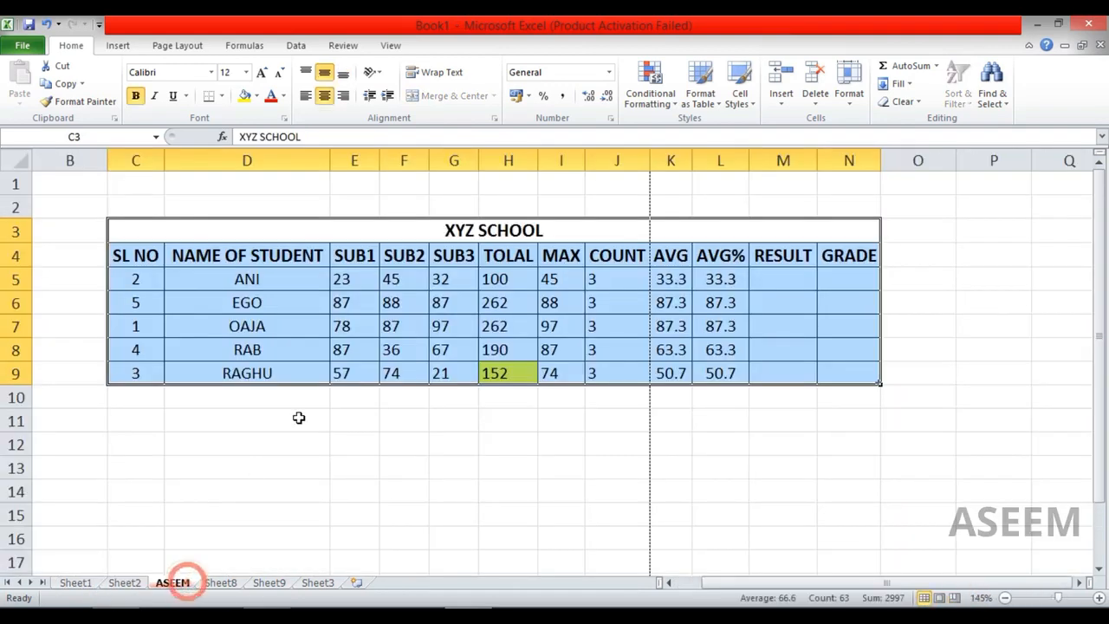
left_click(954, 598)
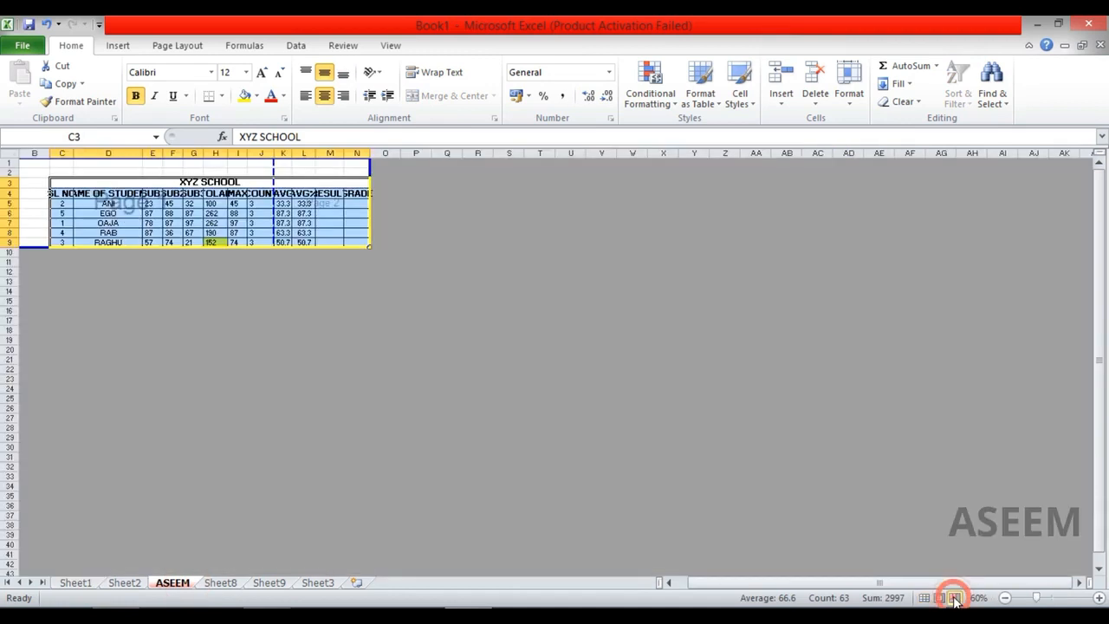
left_click_drag(275, 171, 388, 170)
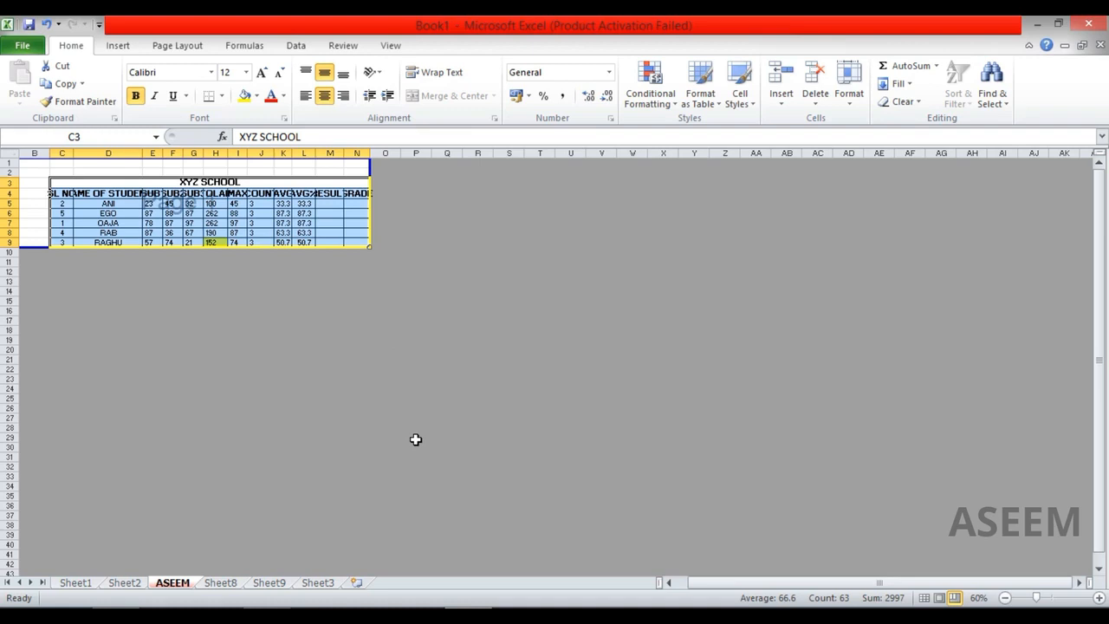
Step: Open the print preview from Sheet2, keep Print Entire Workbook and examine each page through to page 6
left_click(121, 583)
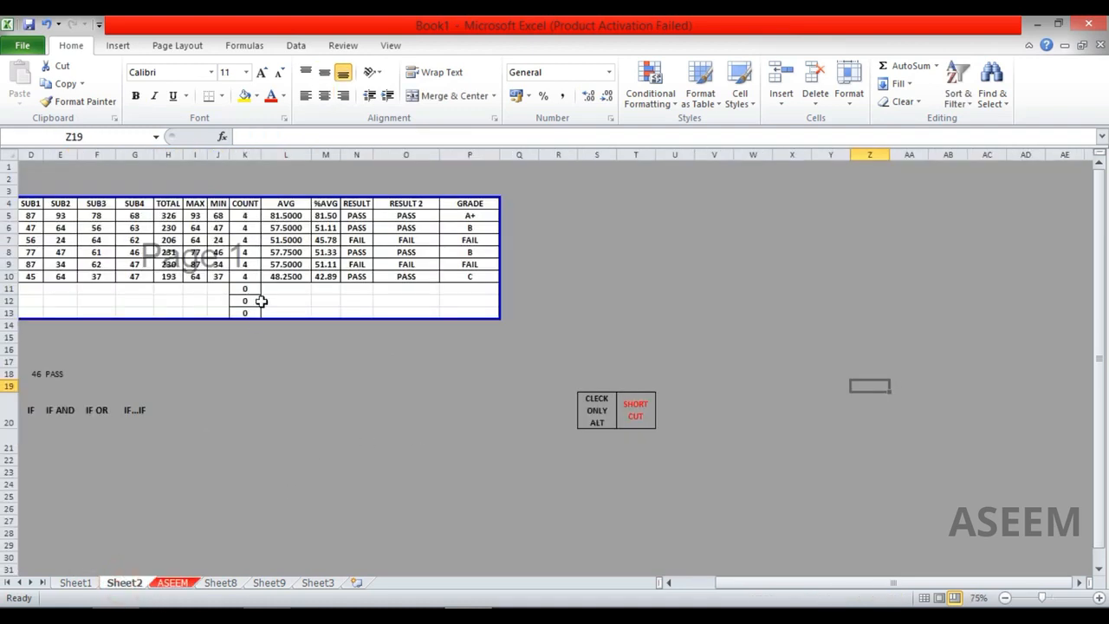
key("ctrl+p")
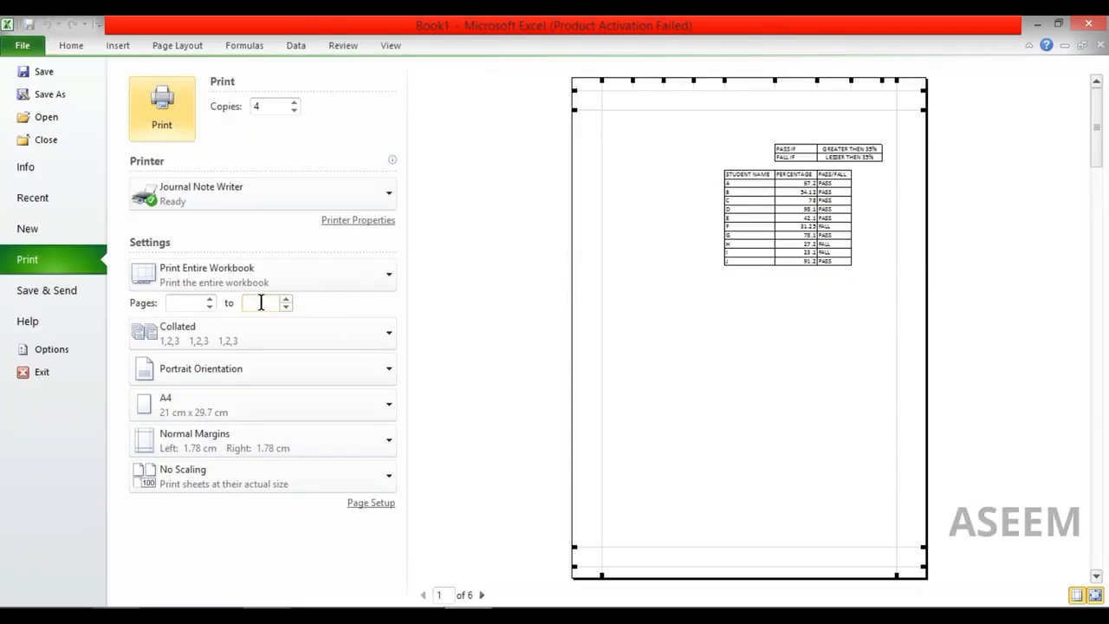
left_click(283, 265)
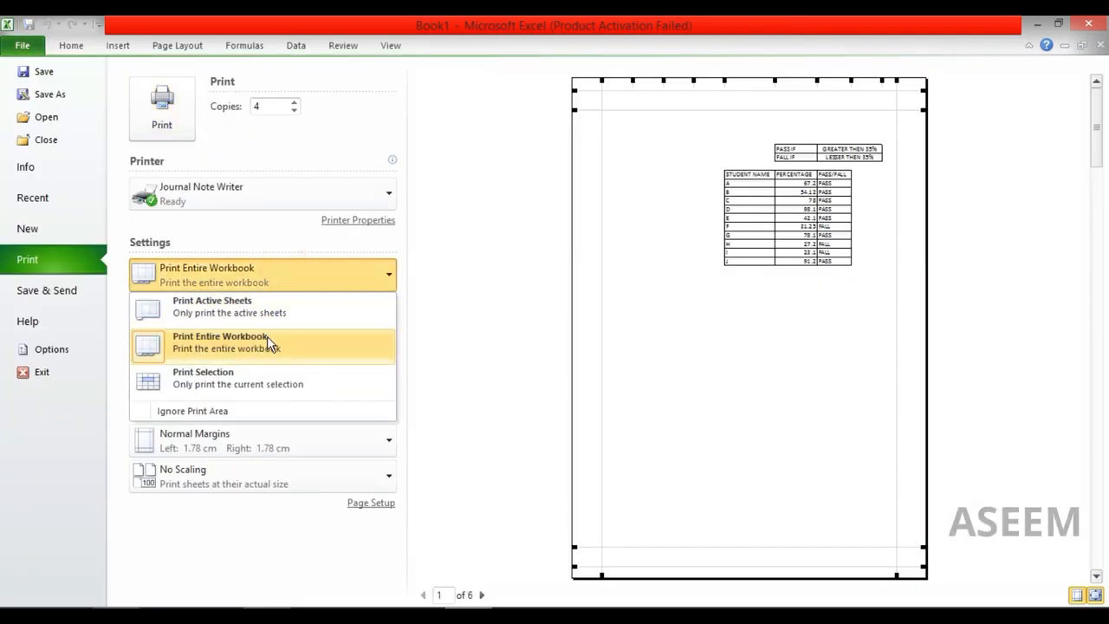
left_click(482, 595)
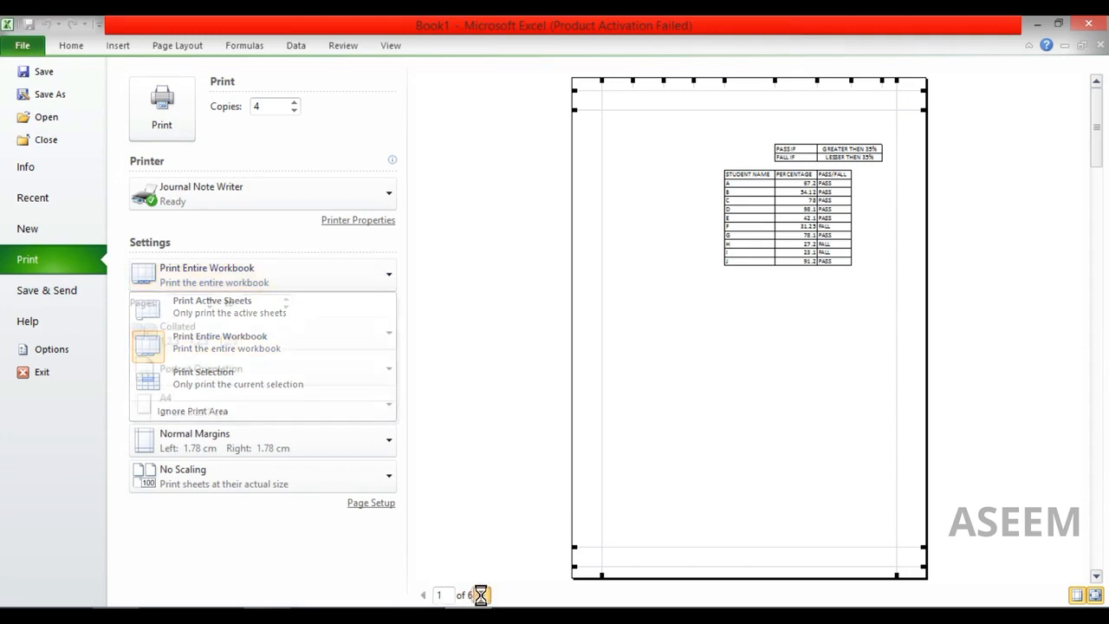
left_click(482, 595)
left_click(482, 596)
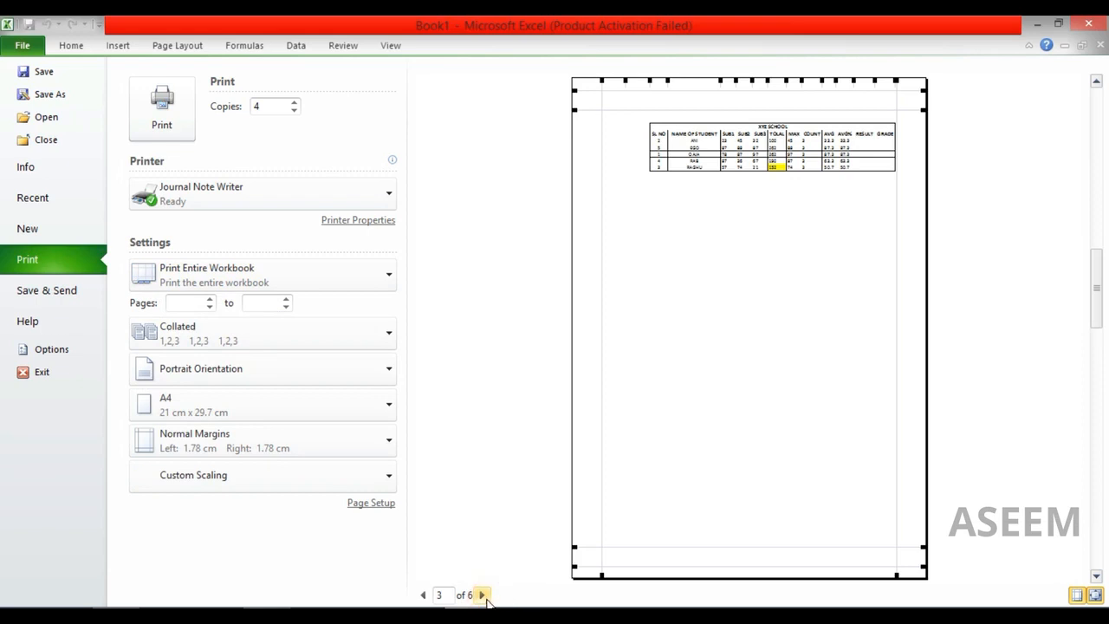
left_click(483, 596)
left_click(483, 596)
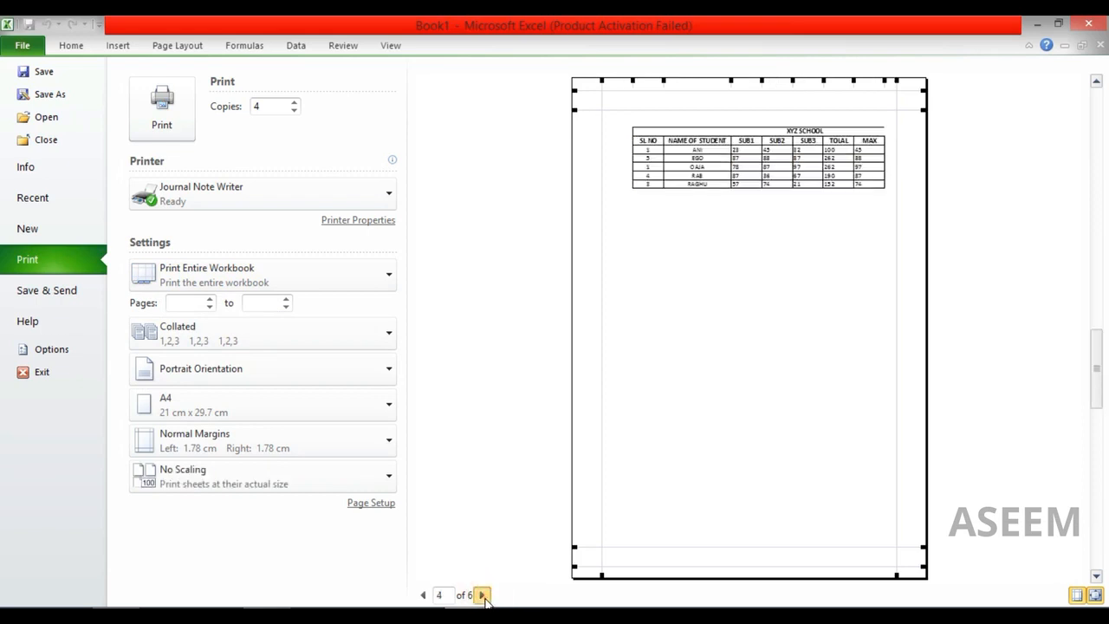
left_click(483, 595)
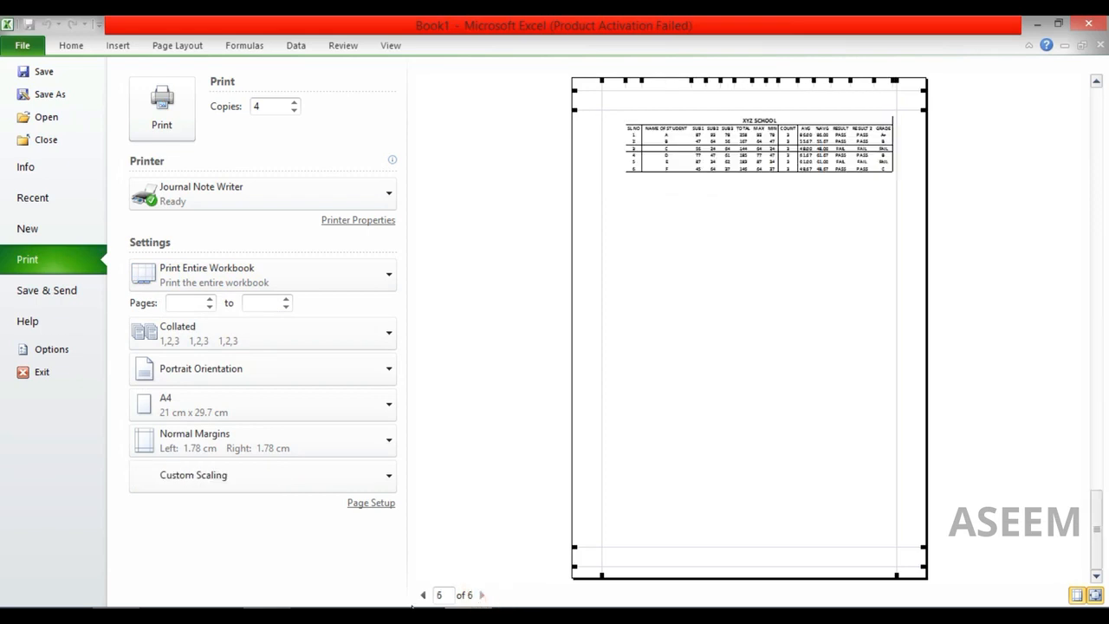
Step: Go back through the preview to page 2 with Sheet2's table and close the print preview
left_click(422, 595)
left_click(422, 596)
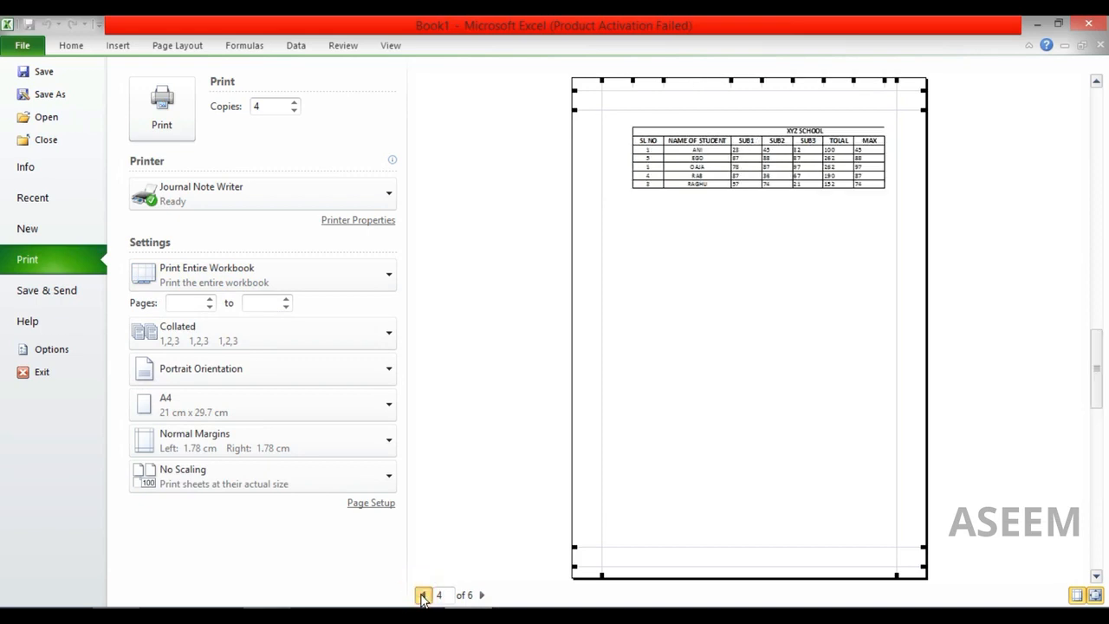
left_click(422, 595)
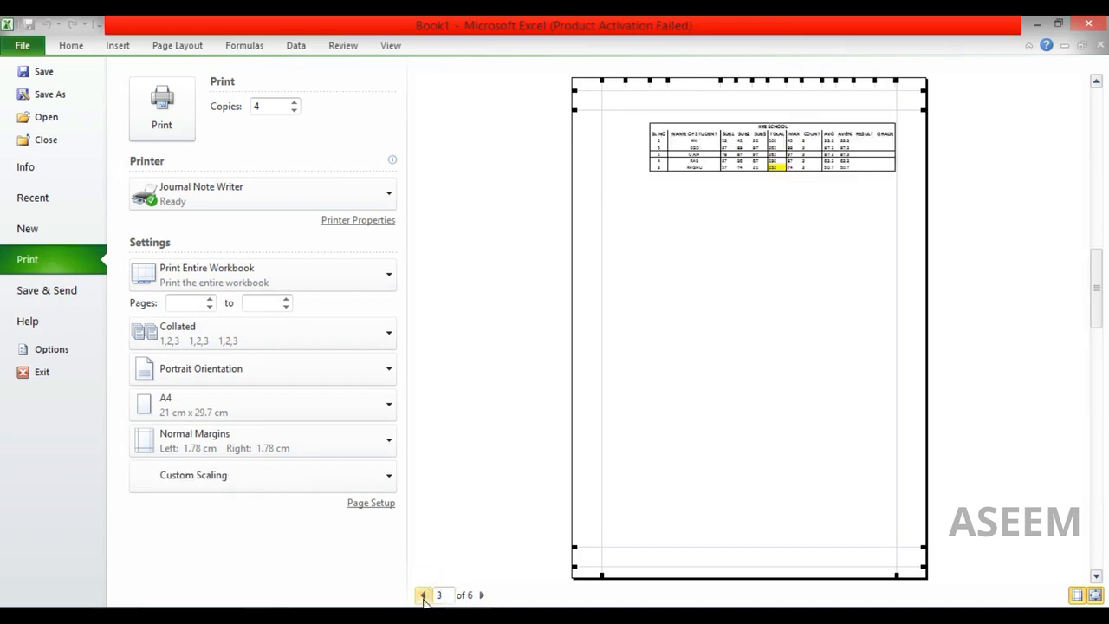
left_click(422, 596)
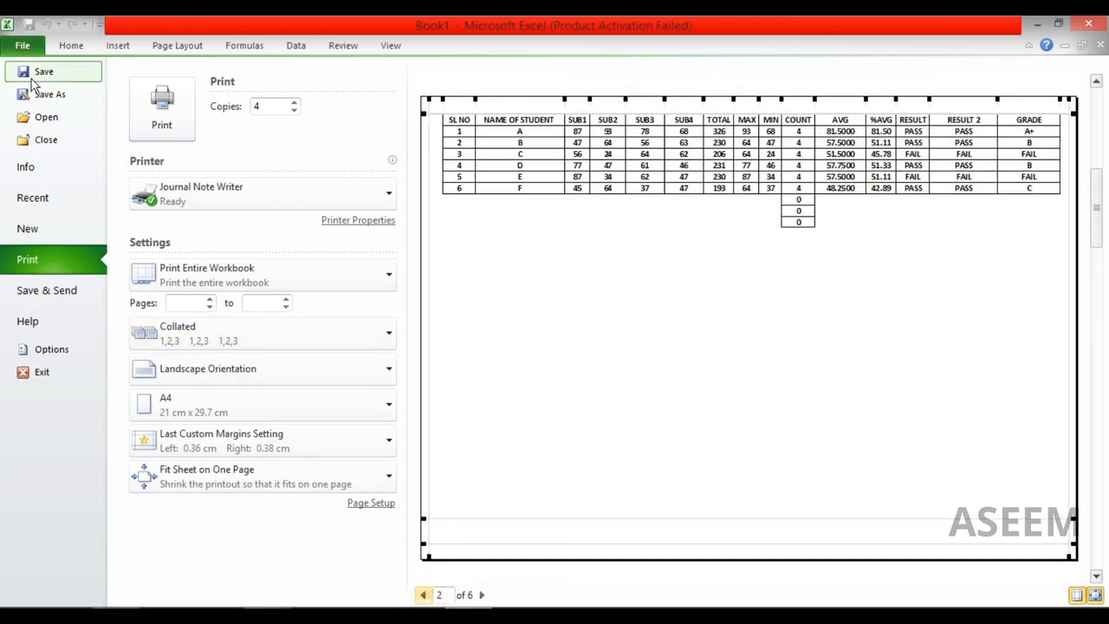
key("Escape")
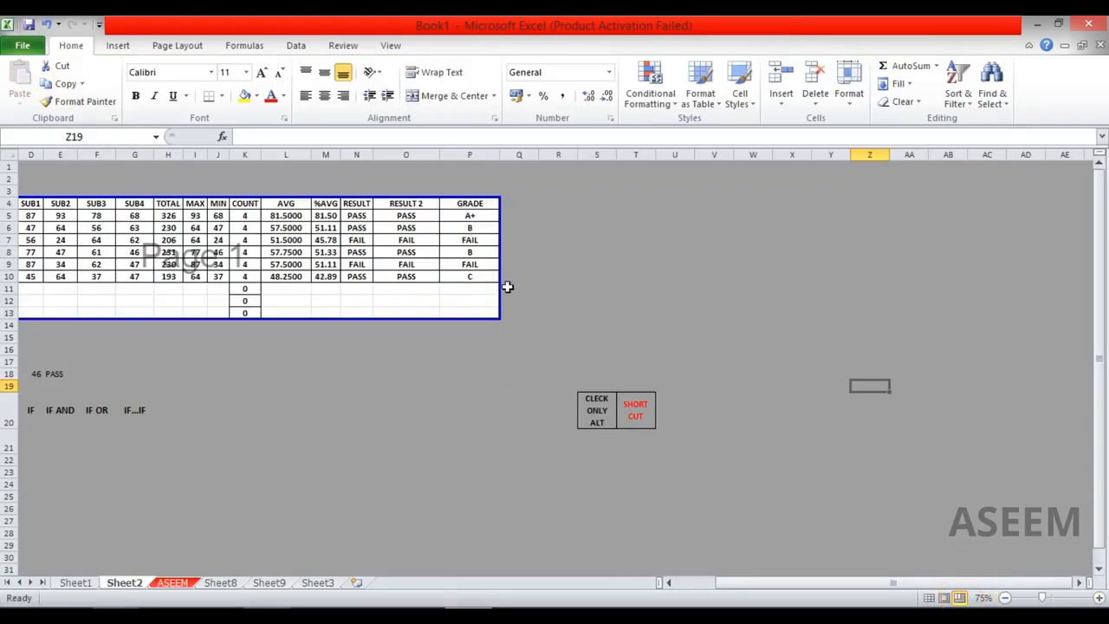
Step: Display Sheet9 in Page Break Preview, extend the print area through column P and exclude column A
left_click(270, 583)
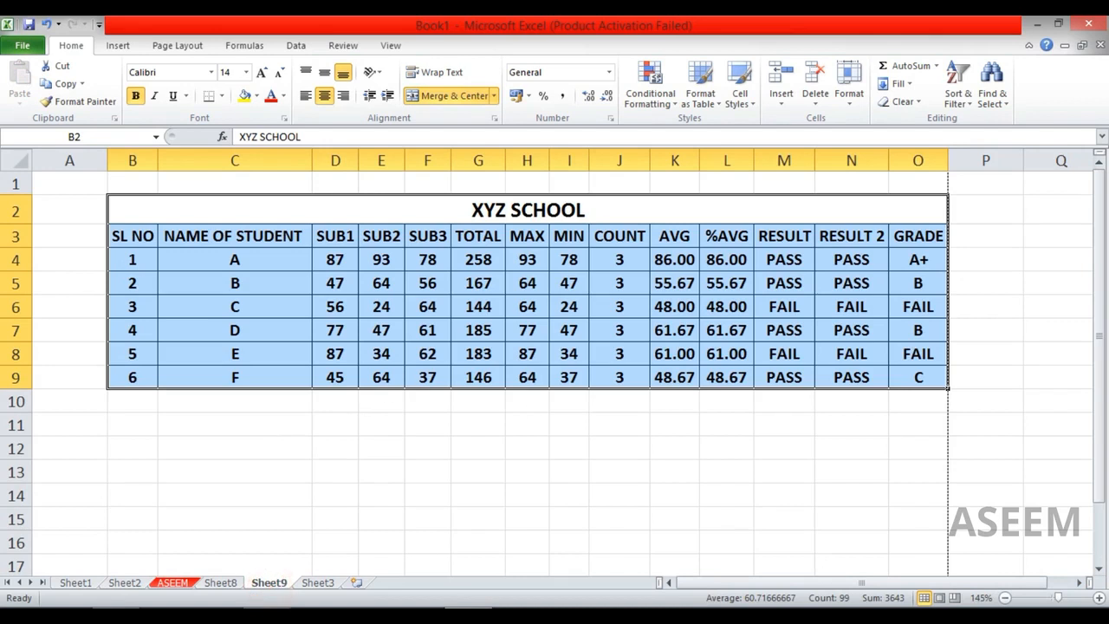
left_click(954, 598)
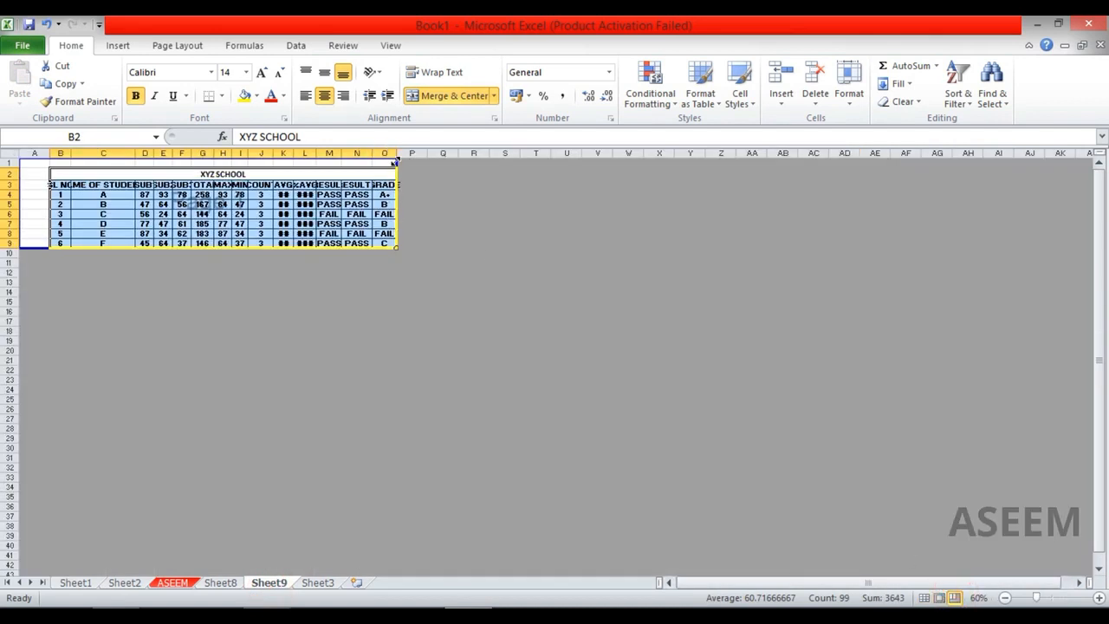
left_click_drag(394, 161, 420, 165)
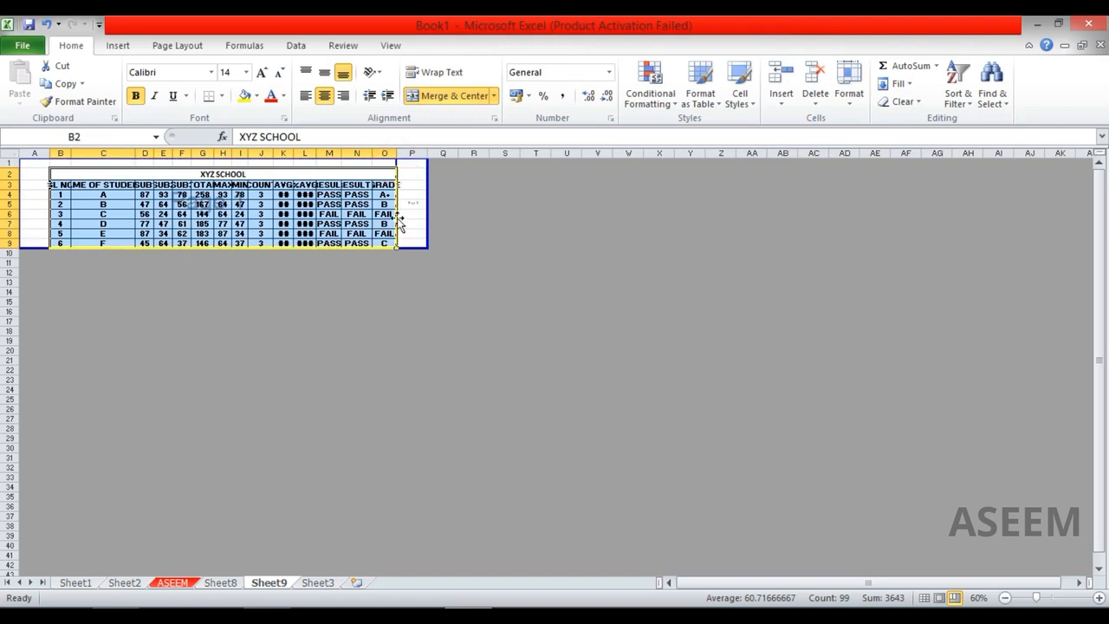
left_click_drag(19, 183, 49, 183)
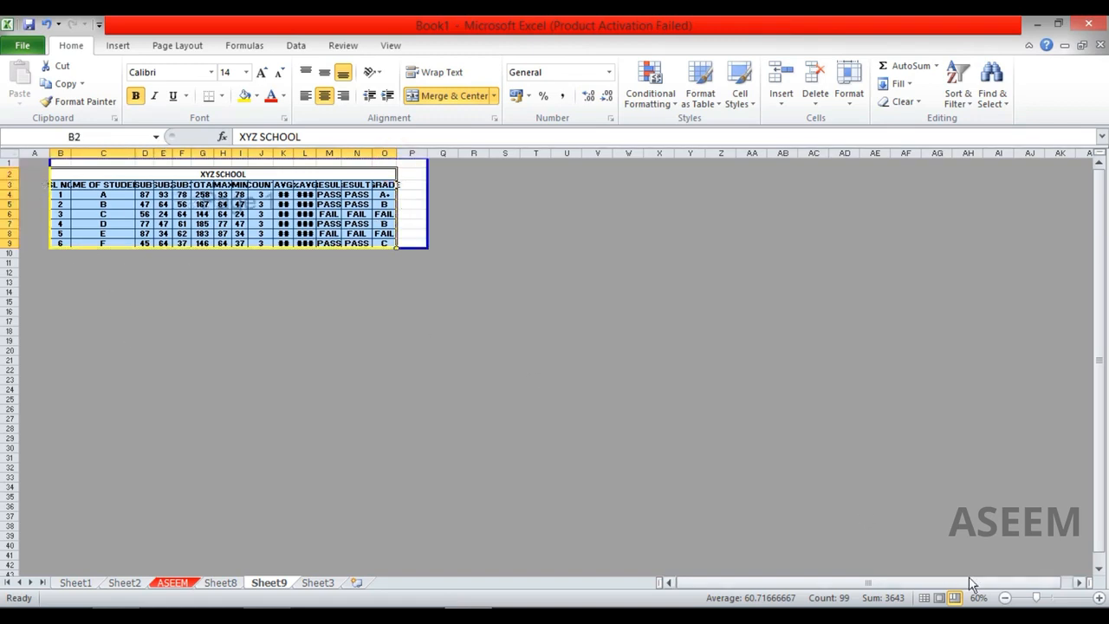
Step: Trim Sheet9's print area to the XYZ SCHOOL table by excluding column P and row 1
mouse_move(1034, 600)
left_click(1054, 599)
left_click(557, 390)
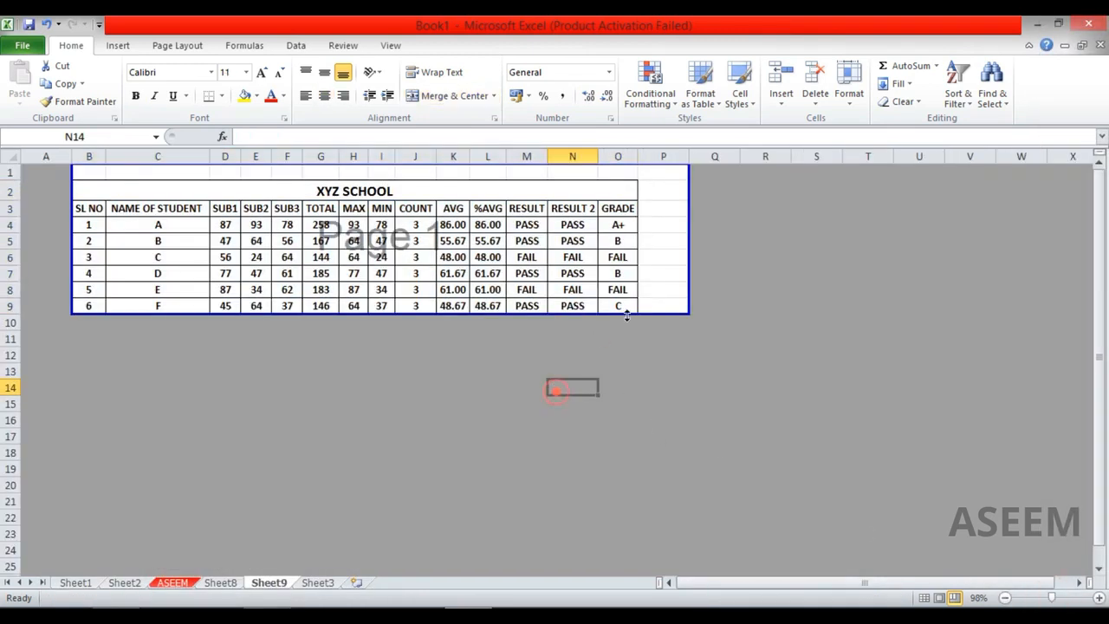
left_click_drag(689, 273, 638, 276)
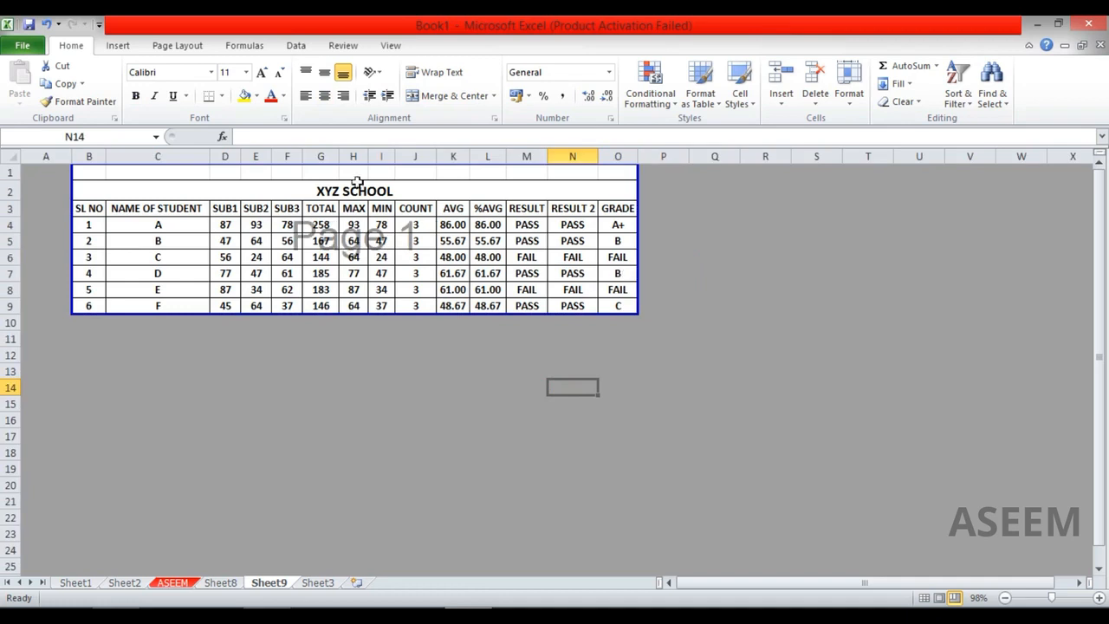
left_click_drag(378, 168, 379, 181)
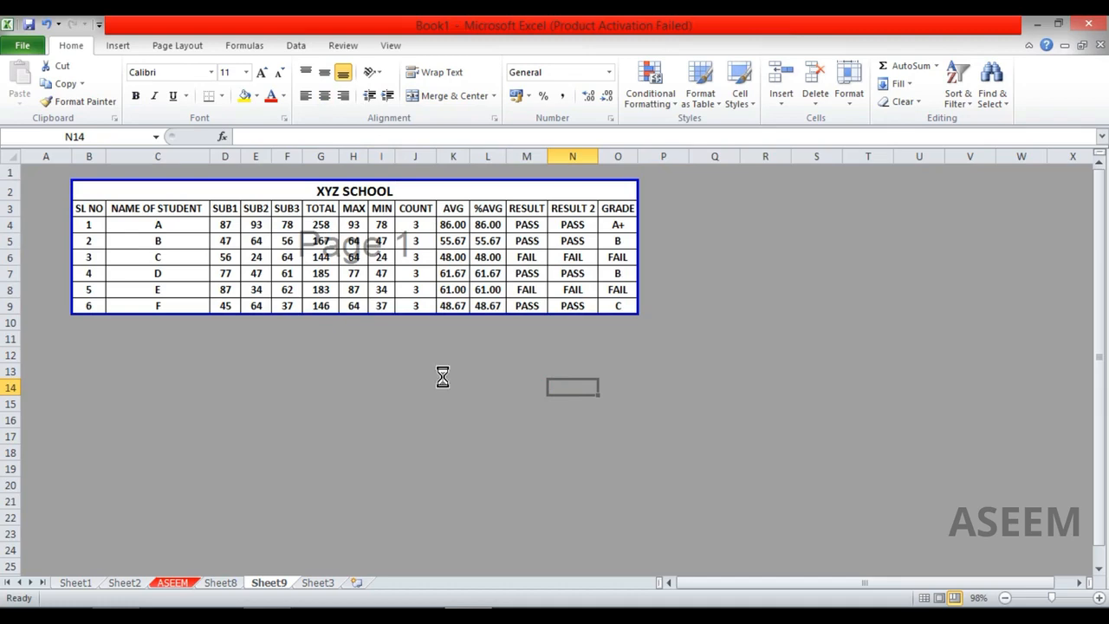
Step: Open the print preview of the entire workbook, look through to page 4 and return to page 3
key("ctrl+p")
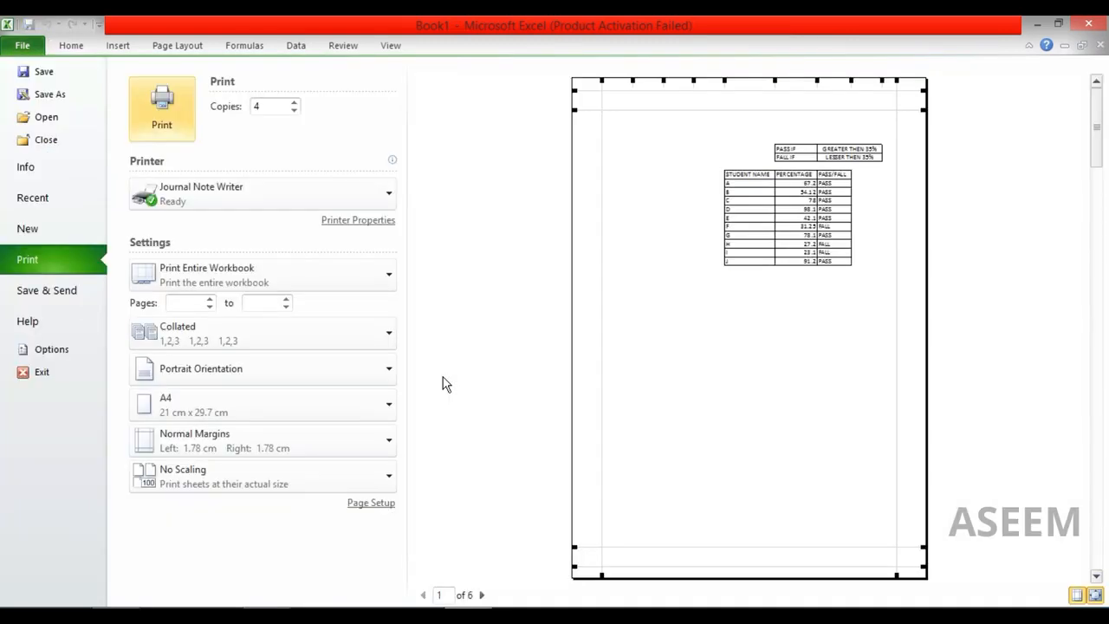
left_click(482, 595)
left_click(482, 595)
left_click(482, 596)
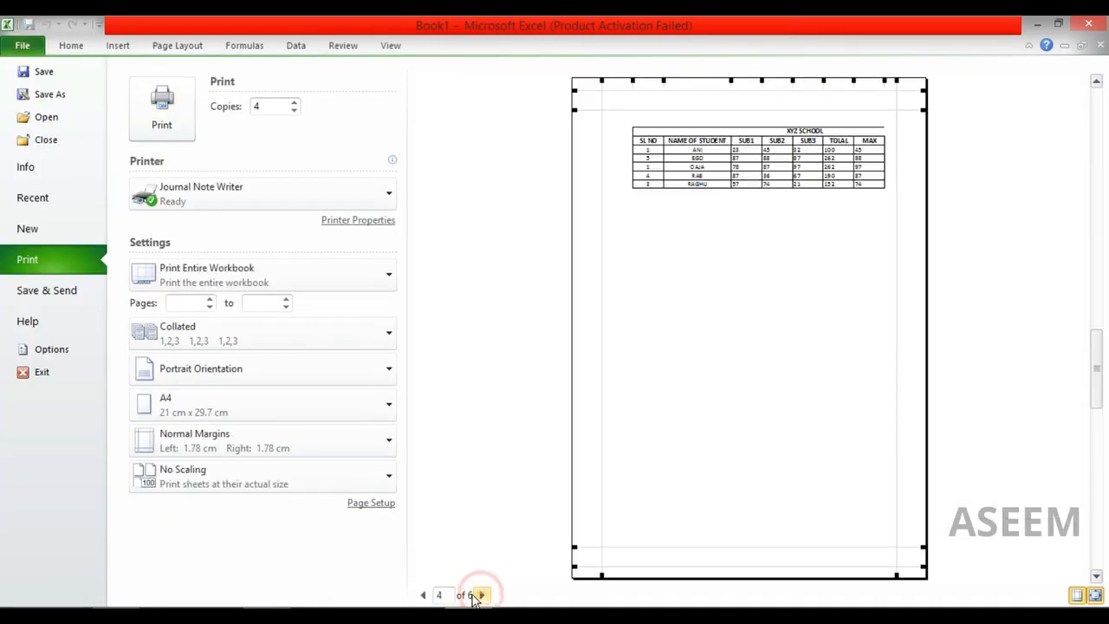
left_click(423, 595)
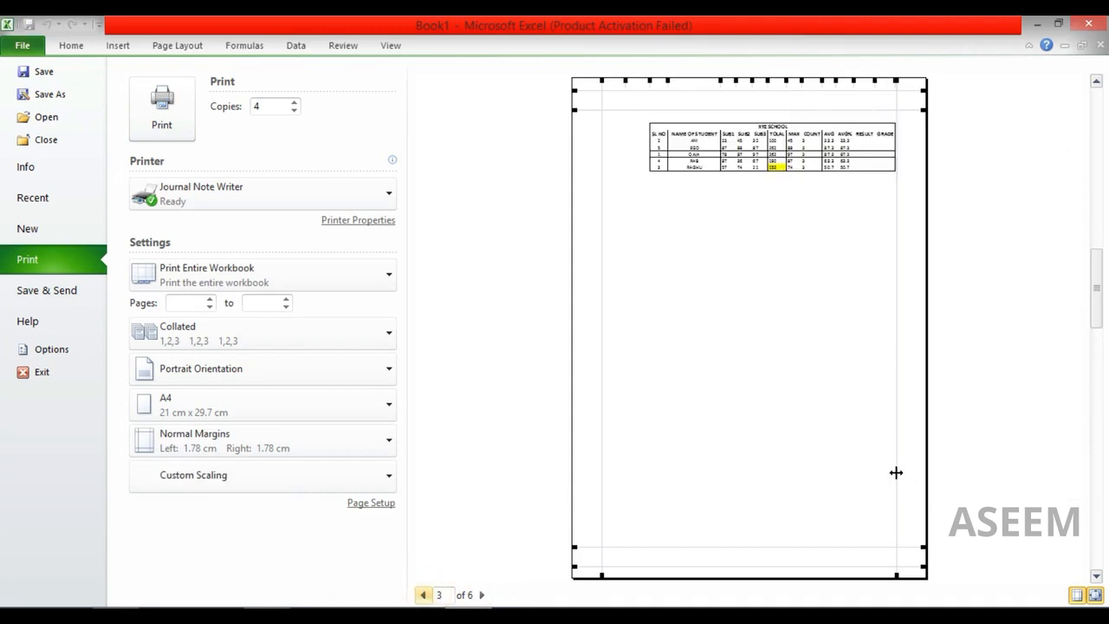
Step: On preview page 3, set the margins to 0.33 cm left and 0.38 cm right, narrow NAME OF STUDENT and widen GRADE
left_click_drag(896, 472, 920, 472)
left_click_drag(601, 456, 578, 443)
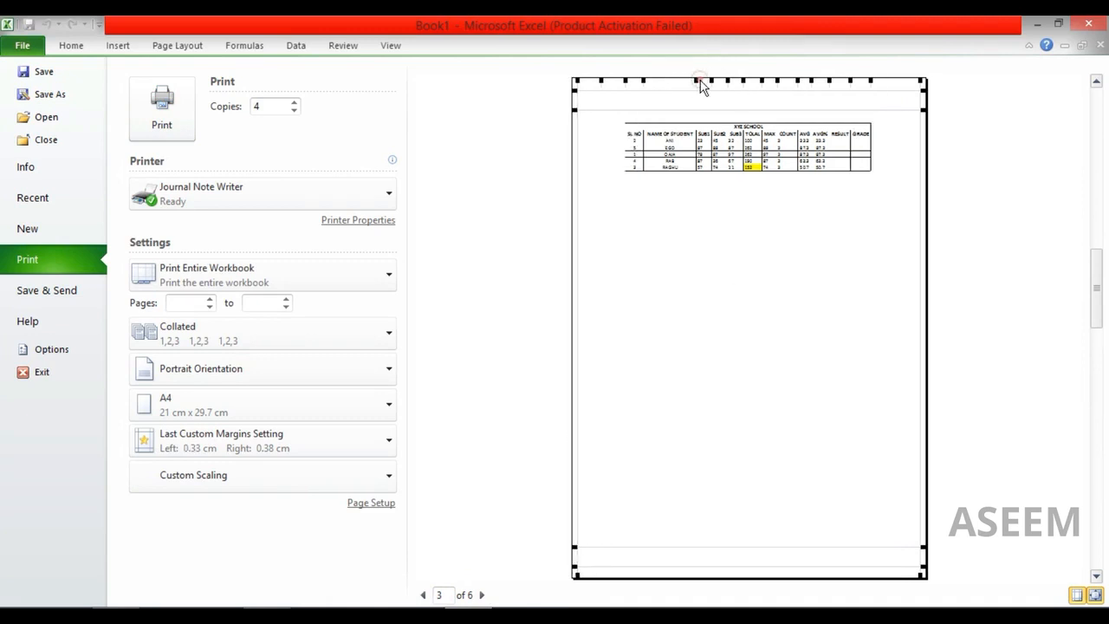
left_click_drag(695, 80, 691, 81)
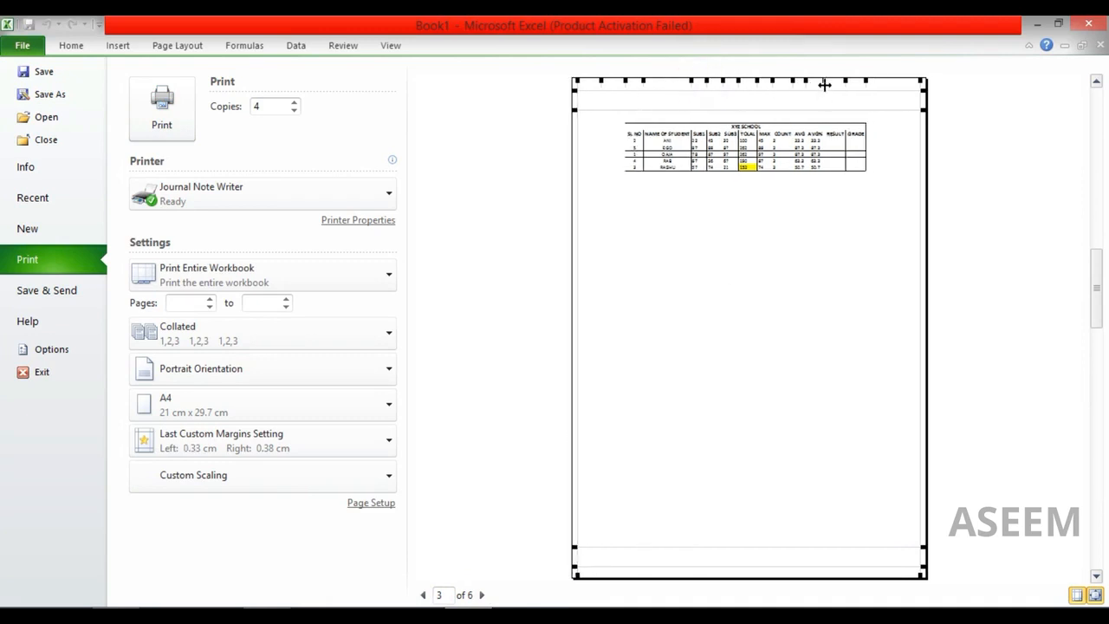
mouse_move(867, 81)
left_mouse_down()
mouse_move(847, 81)
mouse_move(881, 80)
left_mouse_up()
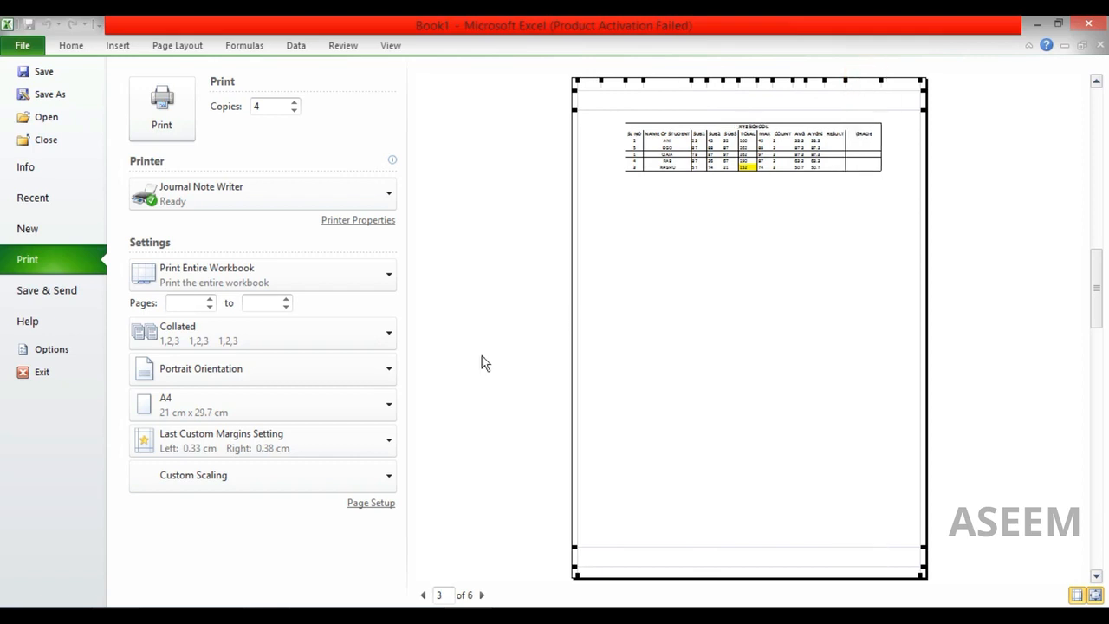
Step: Switch the print scope to Print Active Sheets and close the print preview
left_click(310, 277)
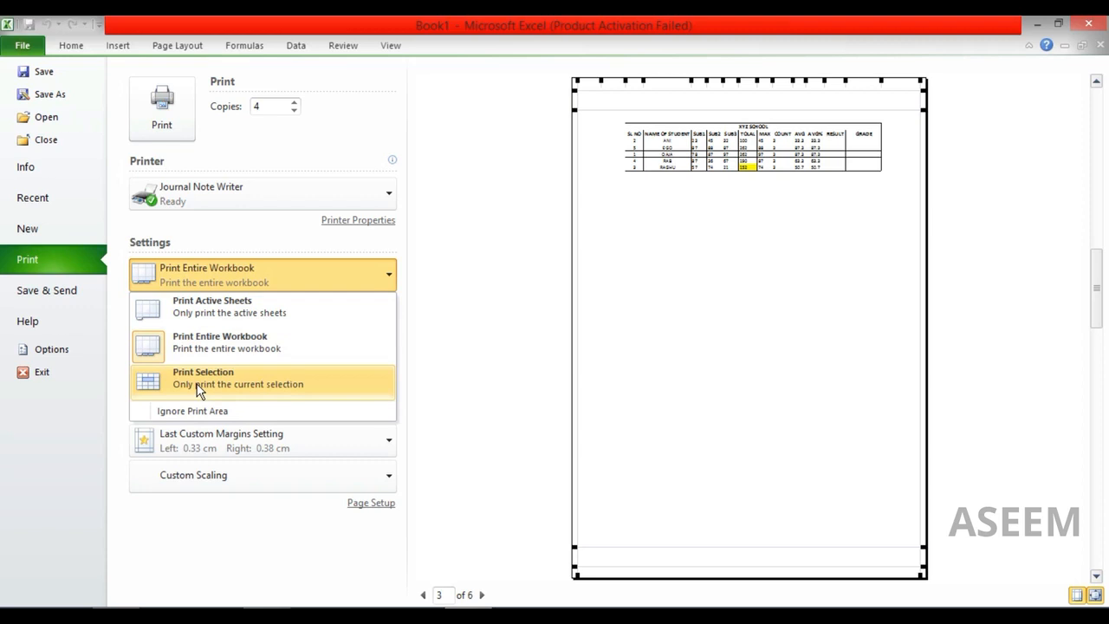
left_click(234, 307)
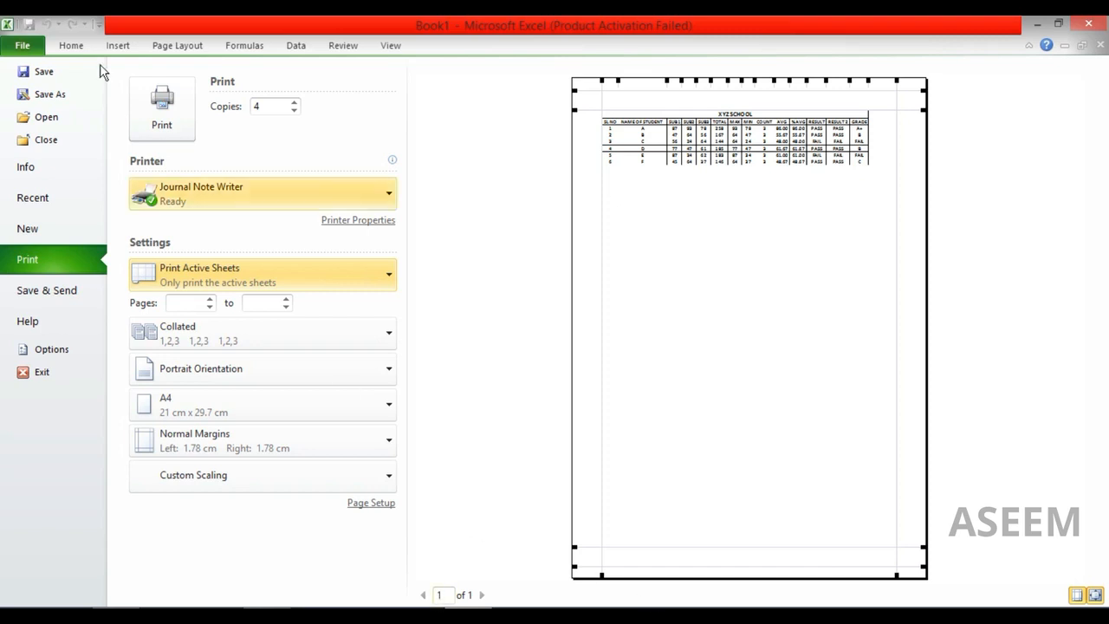
left_click(74, 76)
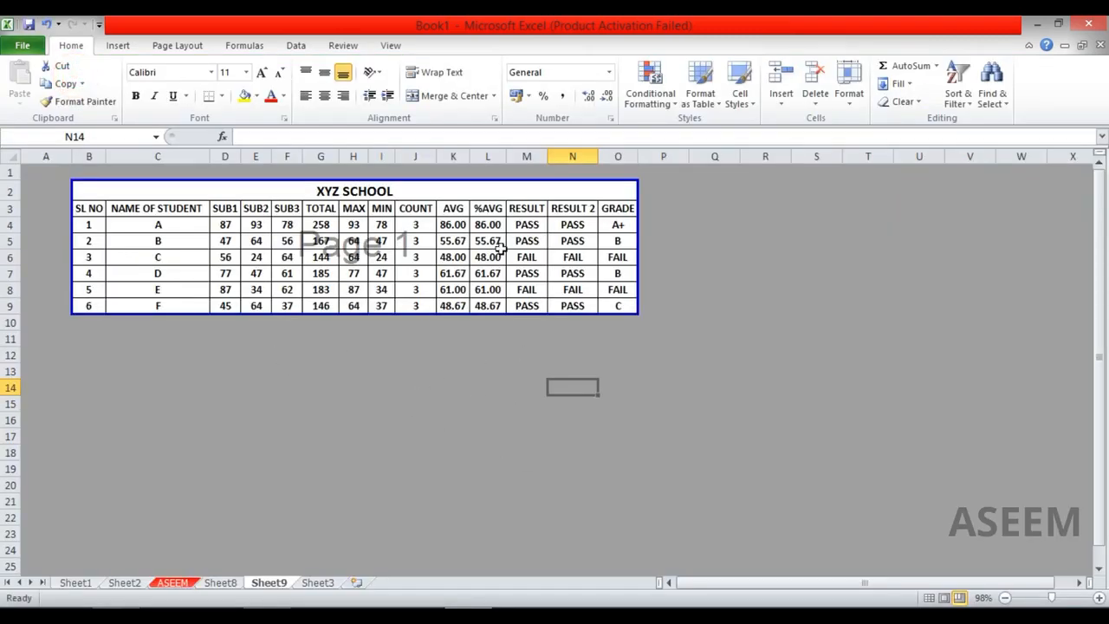
Step: Open Sheet2's print preview, examine the page range setting for the active sheet and close the preview
left_click(124, 582)
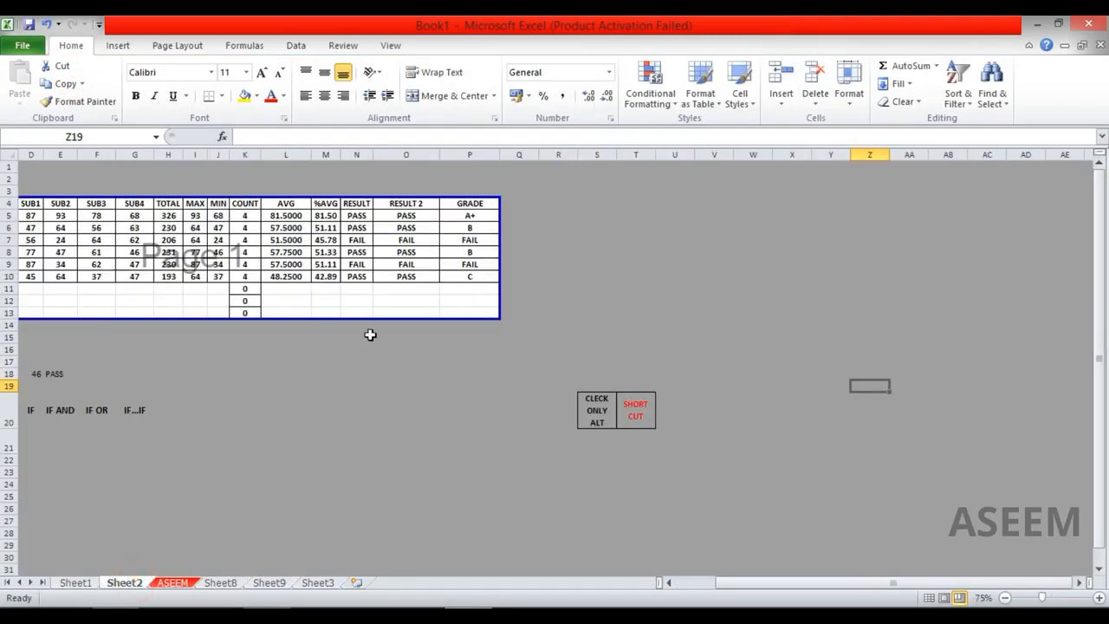
key("ctrl+p")
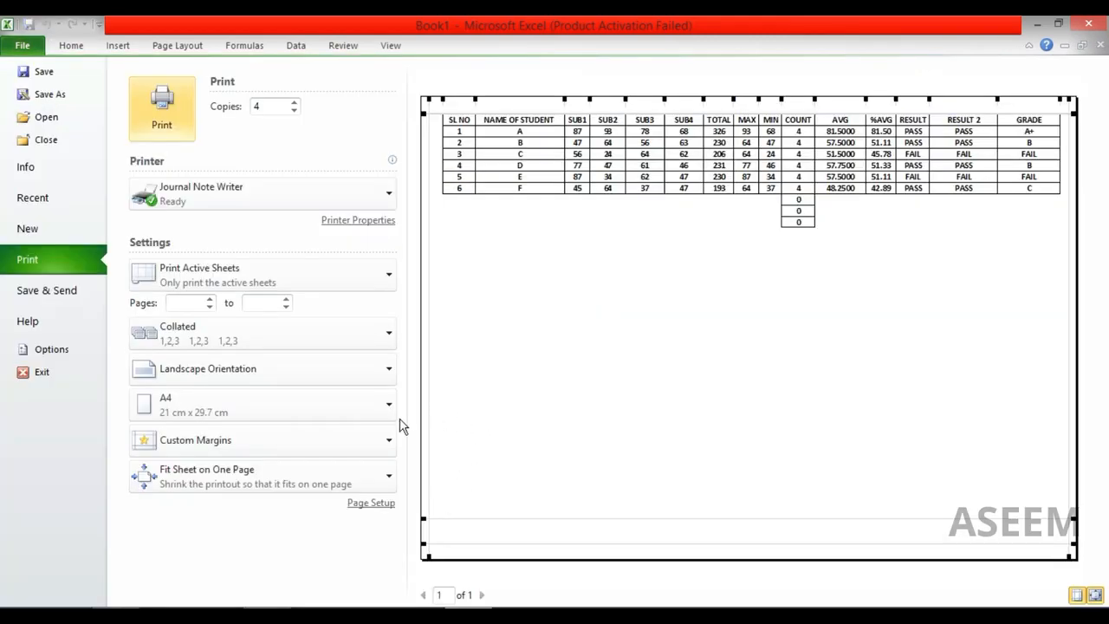
left_click(190, 303)
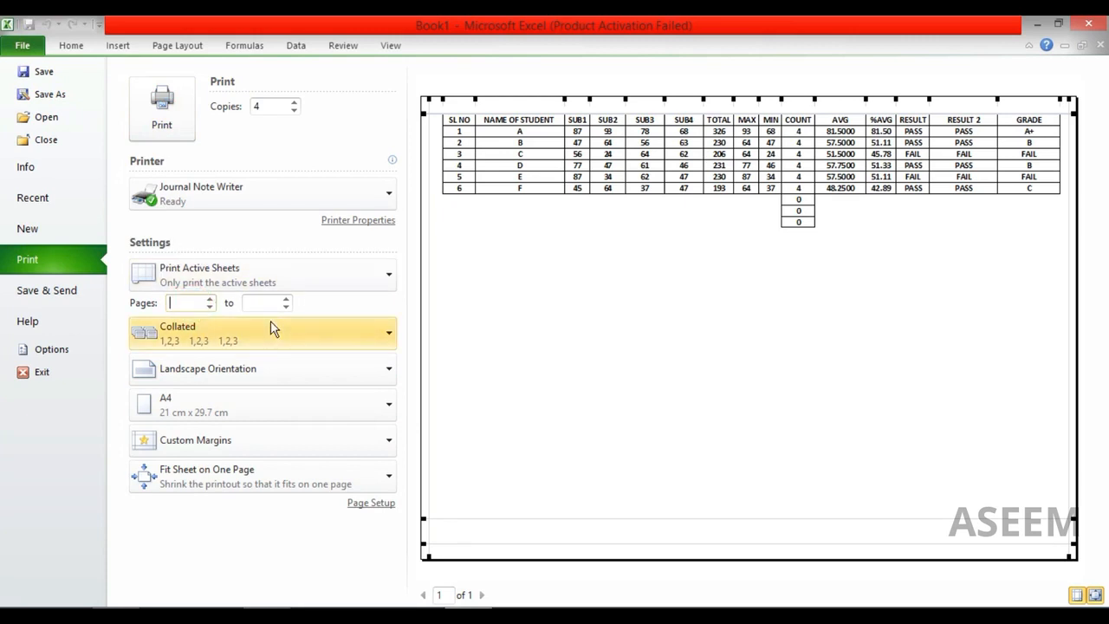
left_click(69, 45)
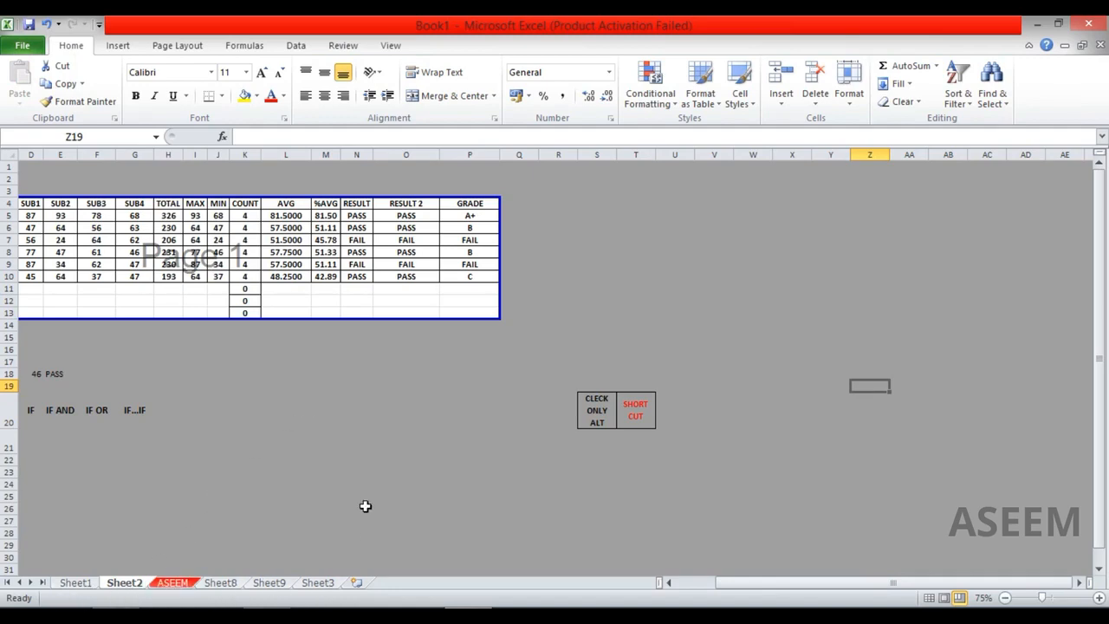
Step: Open Sheet2's print settings and set the page range to 1 to 3
key("ctrl+p")
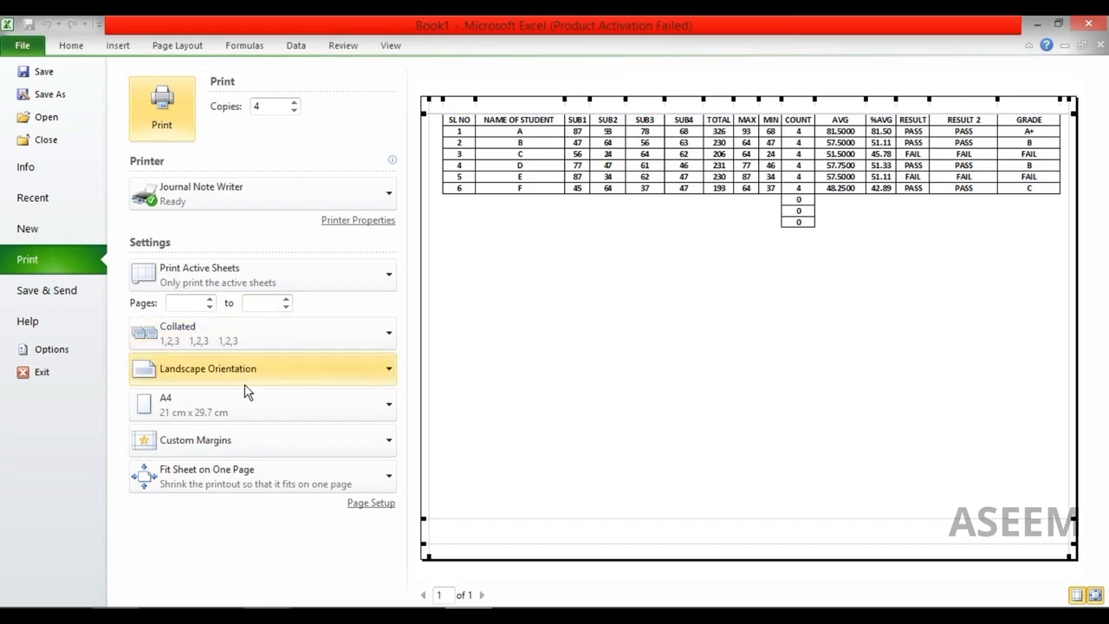
left_click(187, 303)
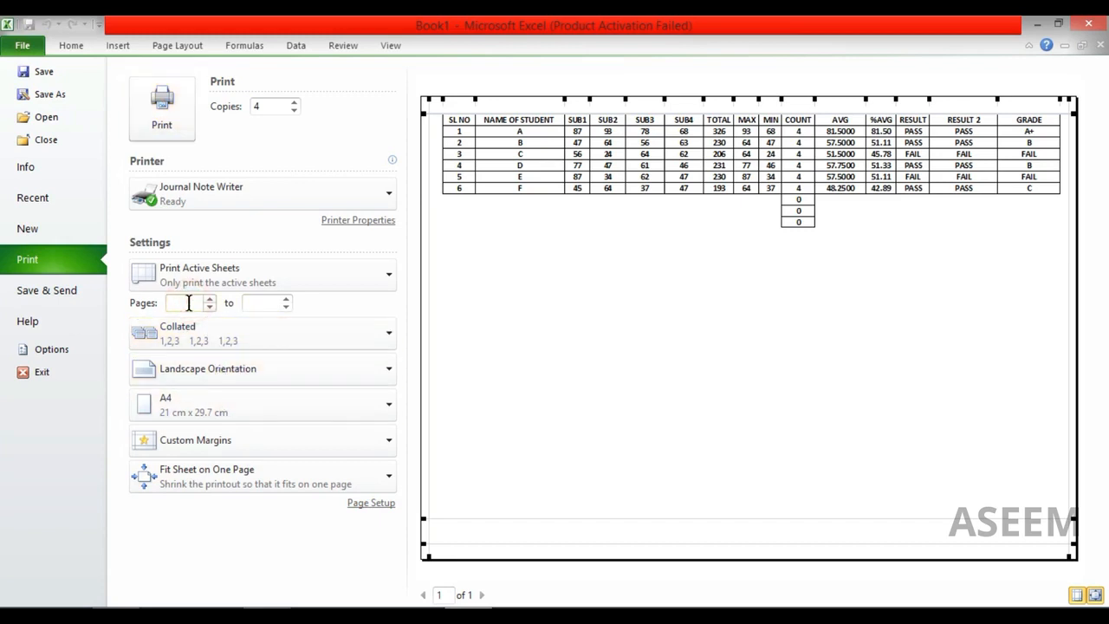
type("1")
left_click(269, 303)
type("3")
left_click(502, 379)
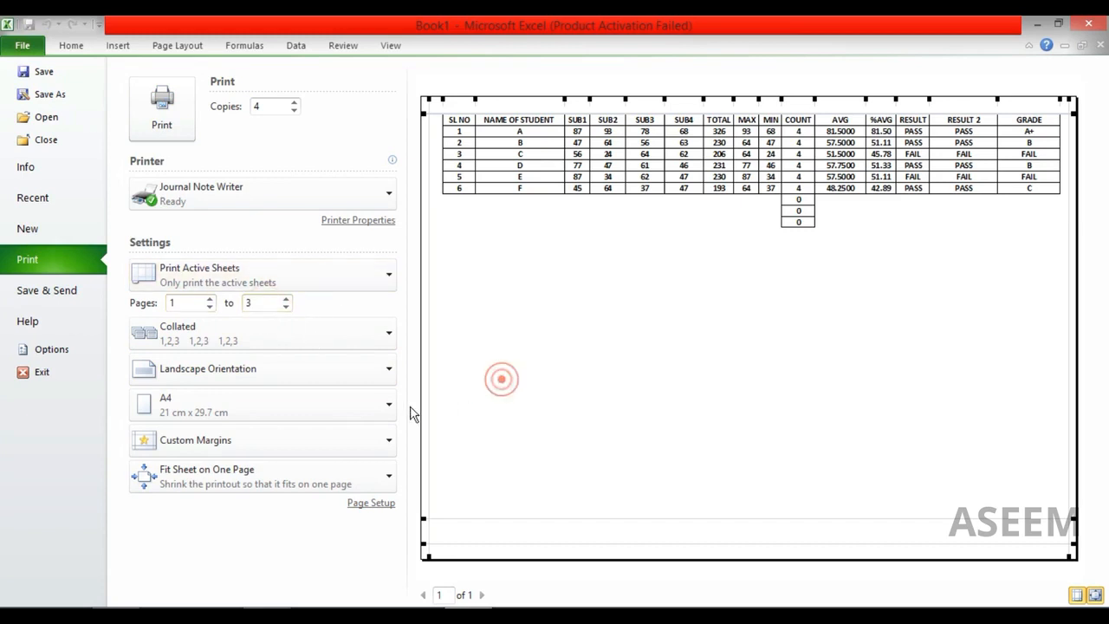
Step: Change the end of the page range to 1 and close the print preview
left_click(265, 309)
left_click(253, 303)
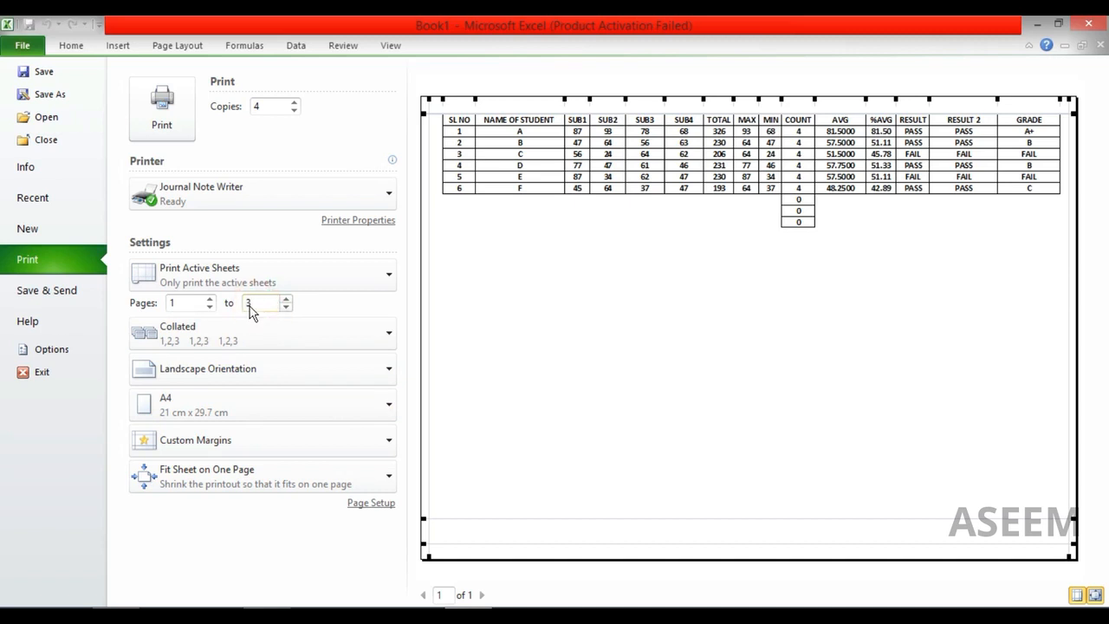
double_click(249, 305)
left_click(377, 300)
left_click(48, 71)
left_click(476, 413)
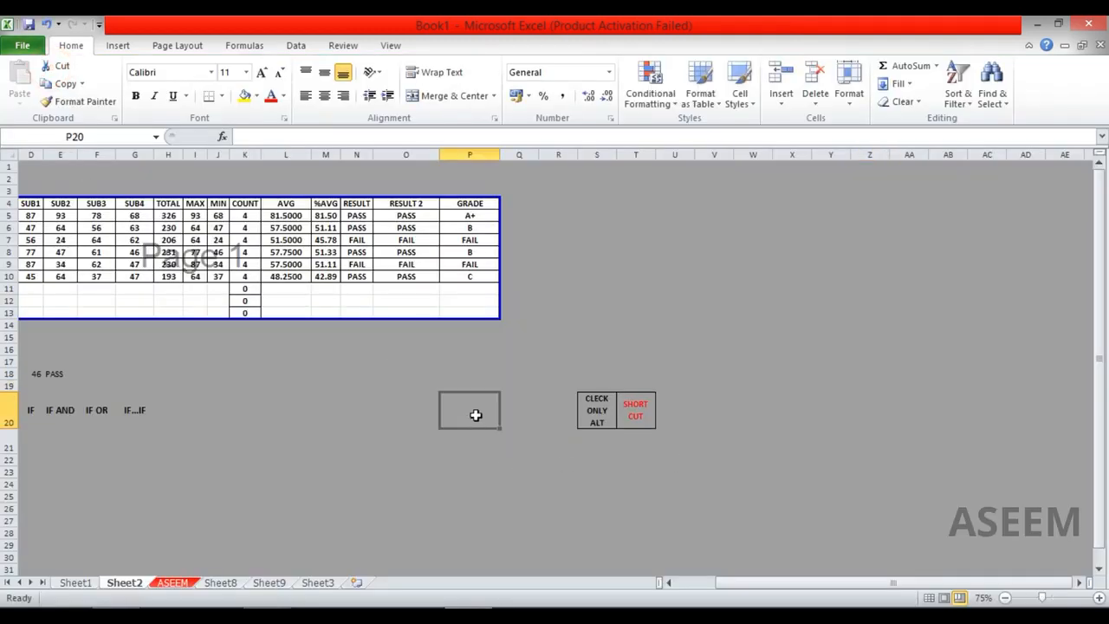
Step: Add the empty range R7:Y14 to Sheet2's print area
left_click(399, 227)
left_click_drag(599, 240, 641, 240)
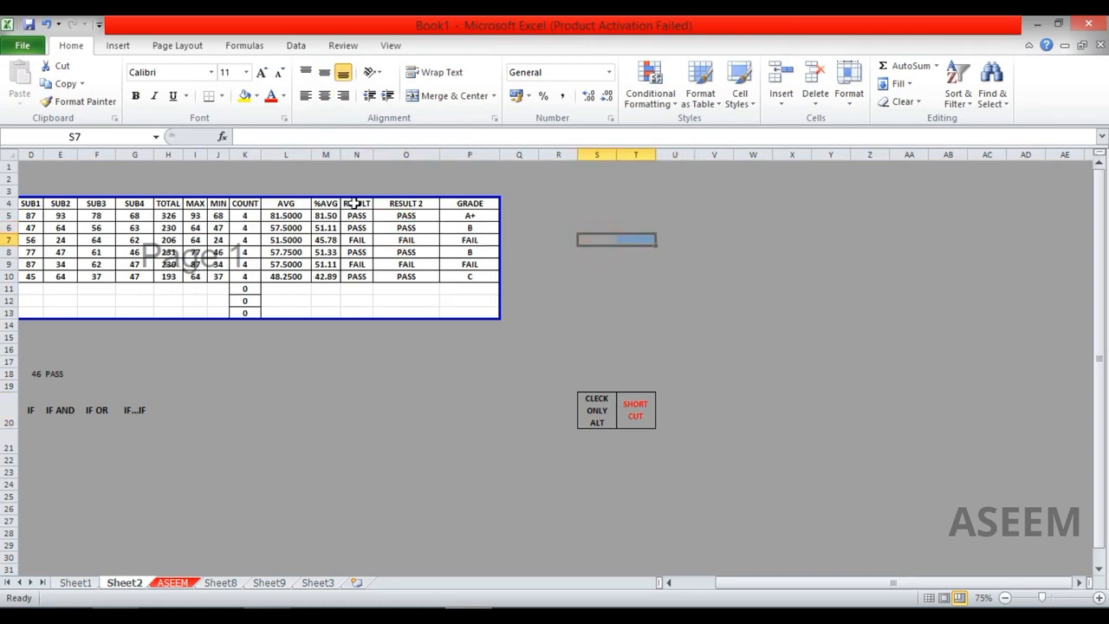
left_click_drag(568, 240, 828, 327)
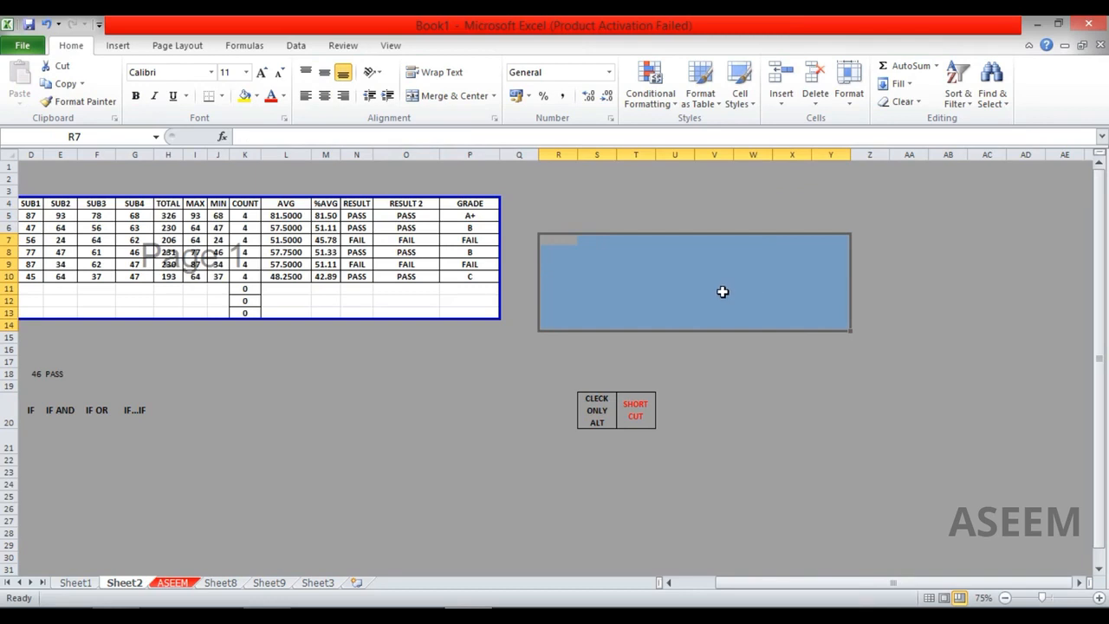
right_click(723, 292)
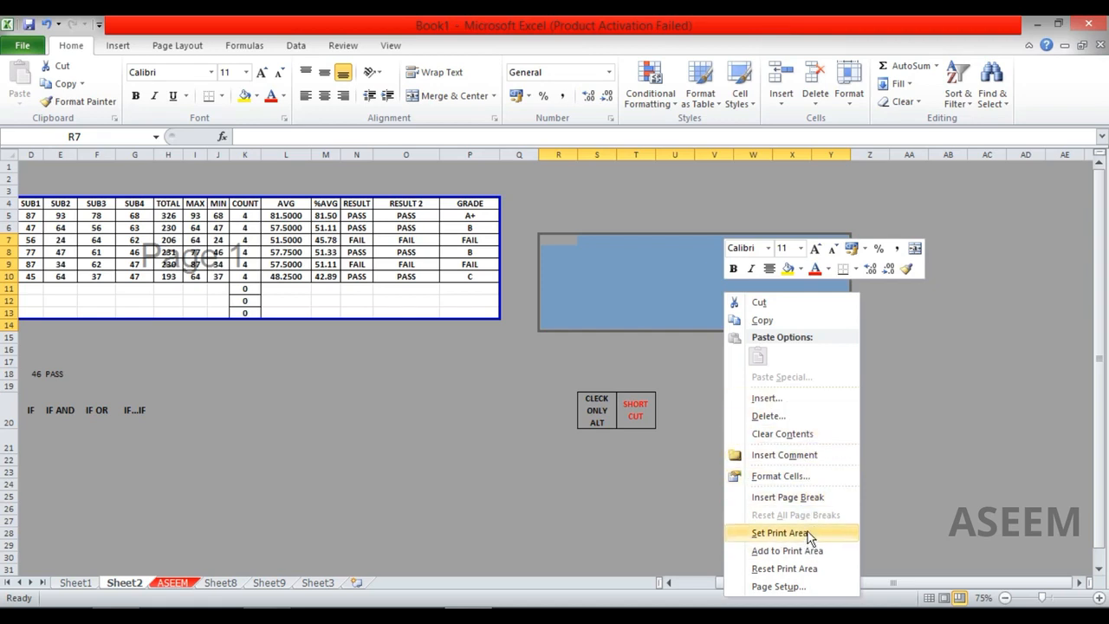
left_click(818, 552)
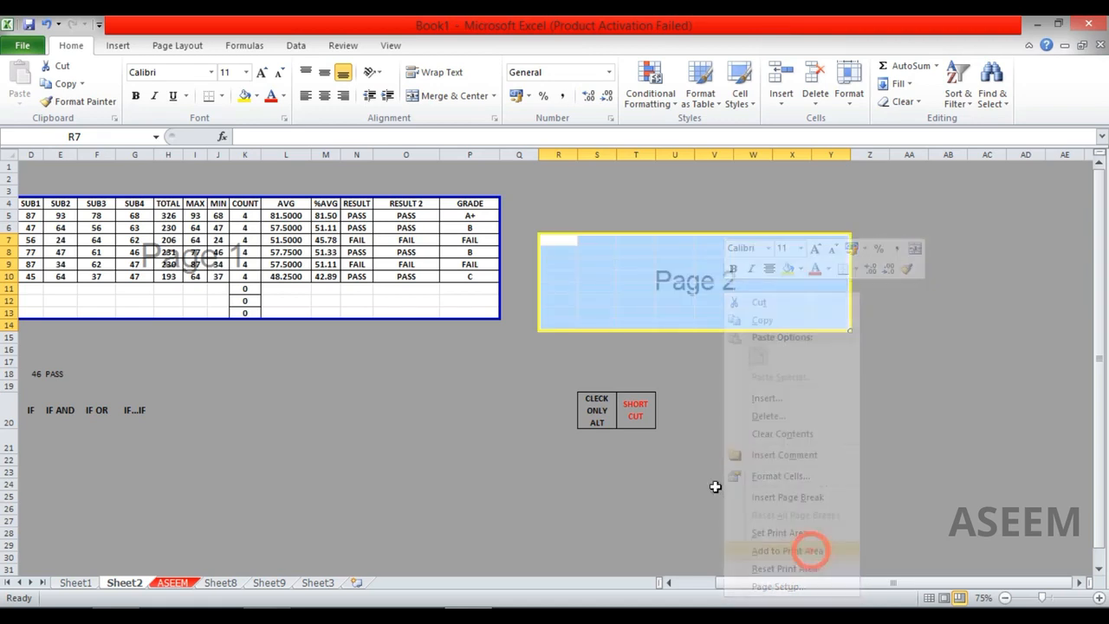
left_click_drag(636, 289, 636, 302)
left_click(818, 308)
Step: Add the empty range H21:P27 to Sheet2's print area
left_click_drag(156, 438, 491, 520)
right_click(433, 482)
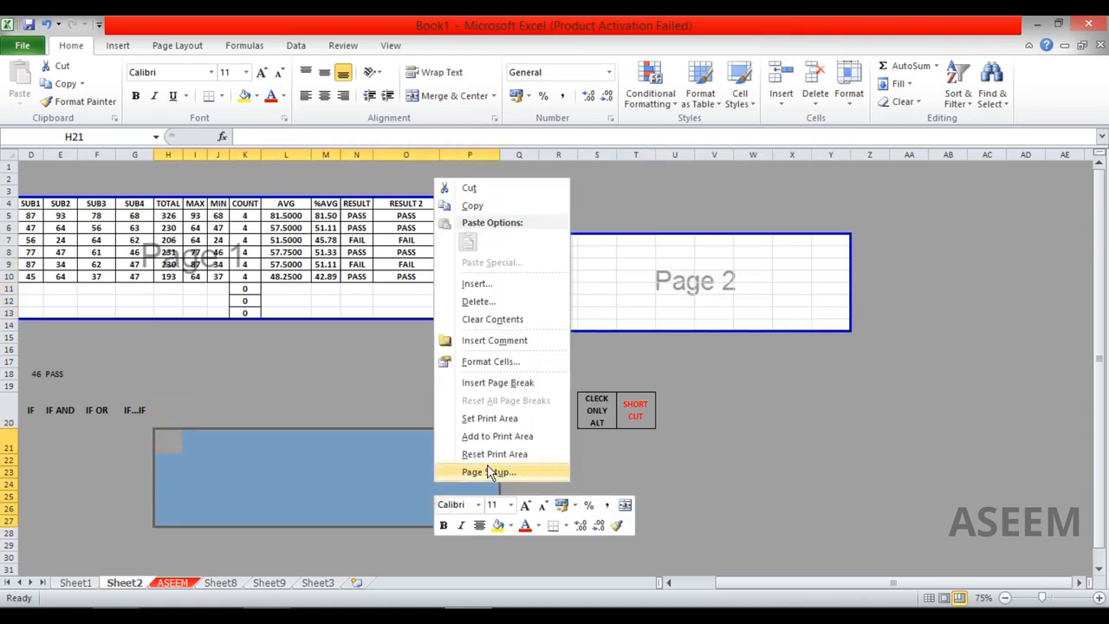
left_click(506, 437)
left_click(319, 484)
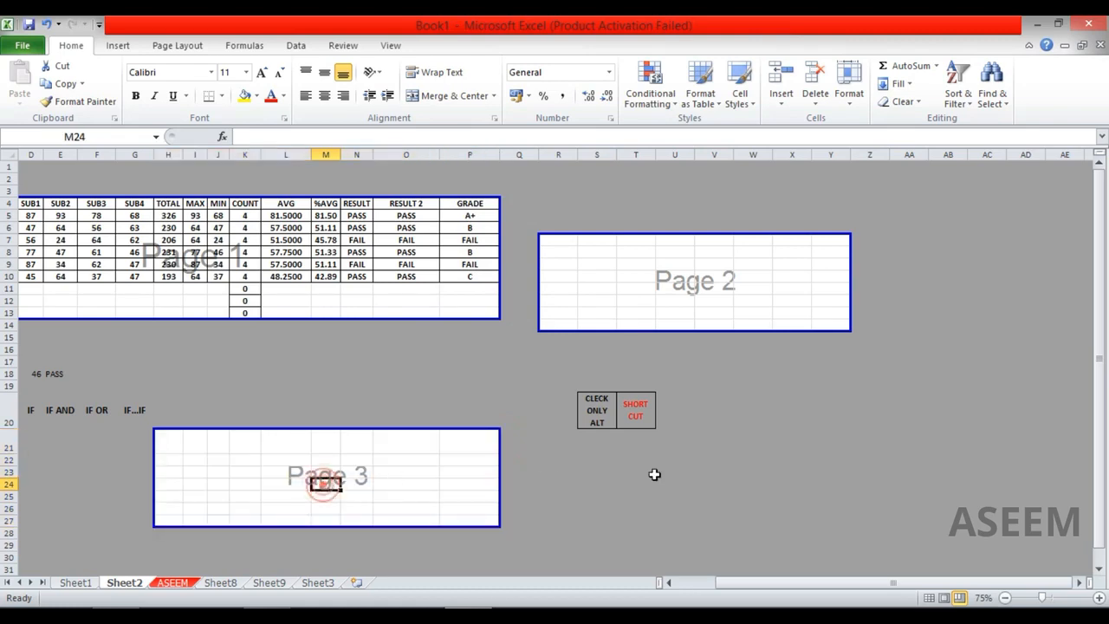
Step: Open Sheet2's print preview and look at its second page before returning to the first
key("ctrl")
key("ctrl+p")
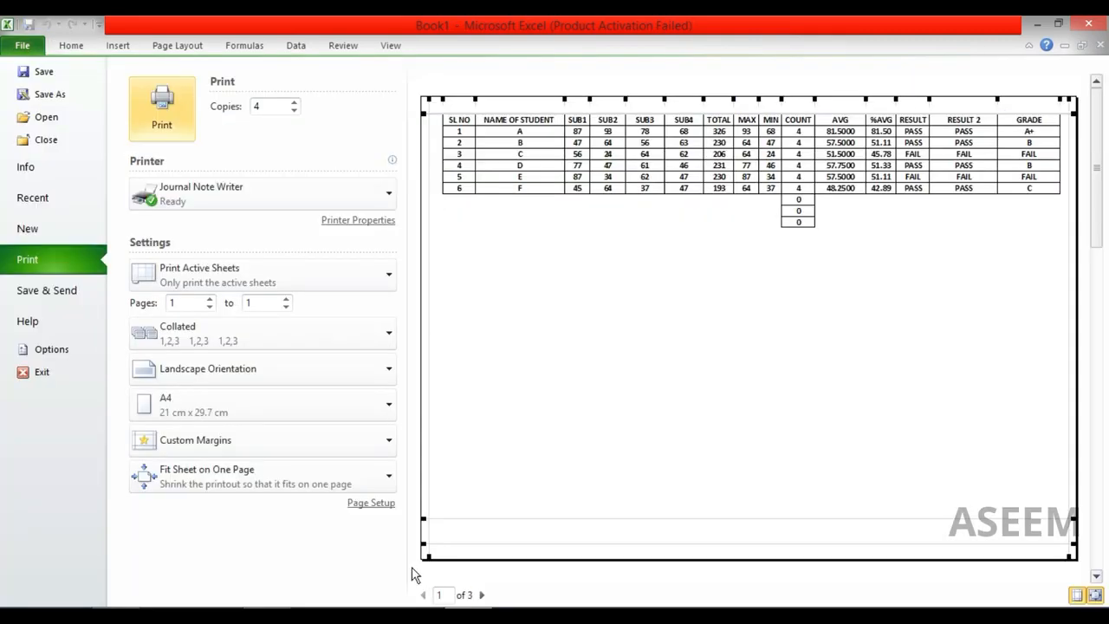
left_click(482, 596)
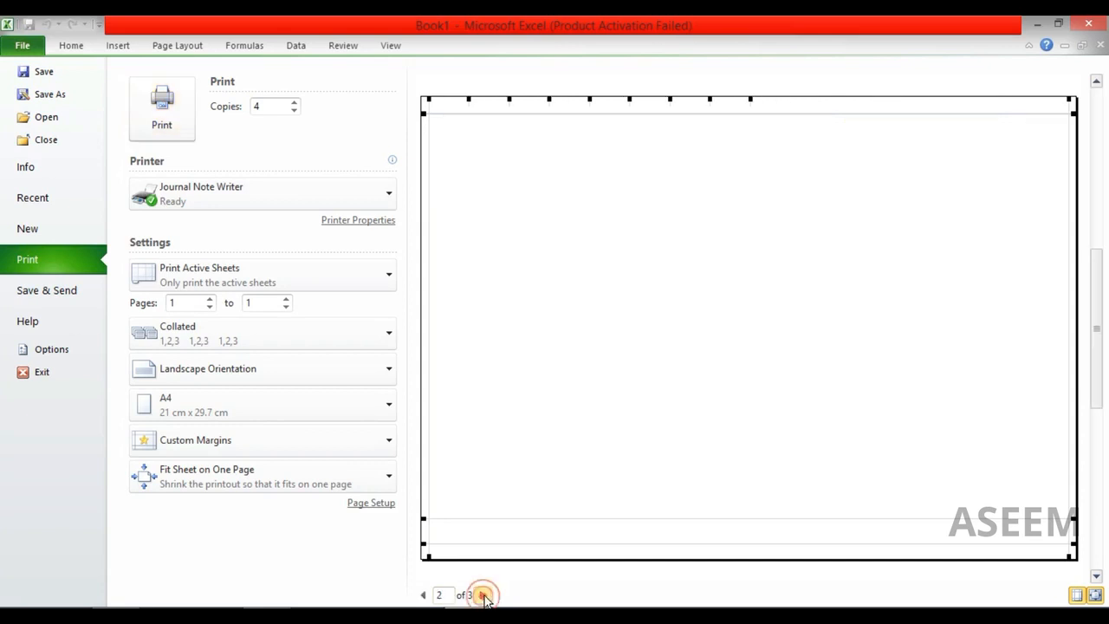
left_click(420, 596)
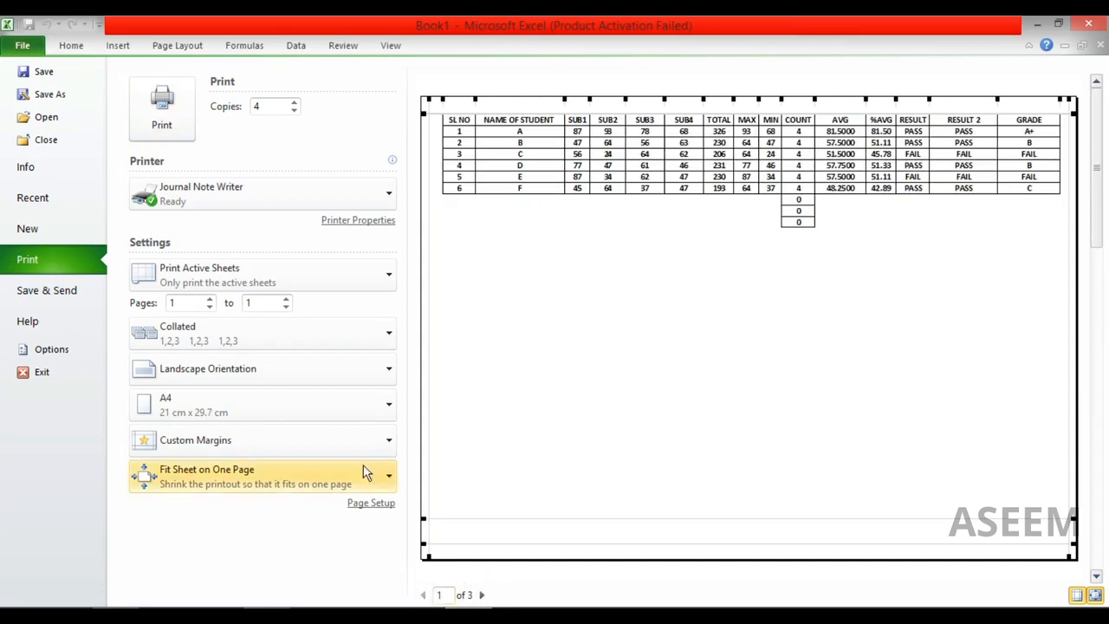
Step: Try printing pages 2 to 3, and restore the page range to 1 to 1
left_click(185, 303)
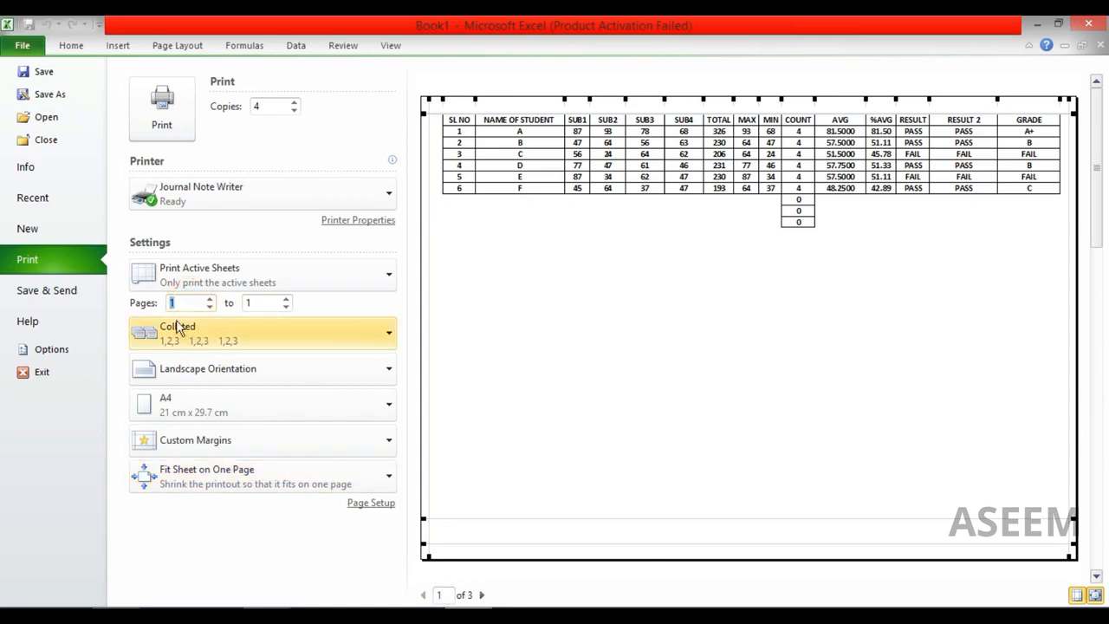
double_click(253, 303)
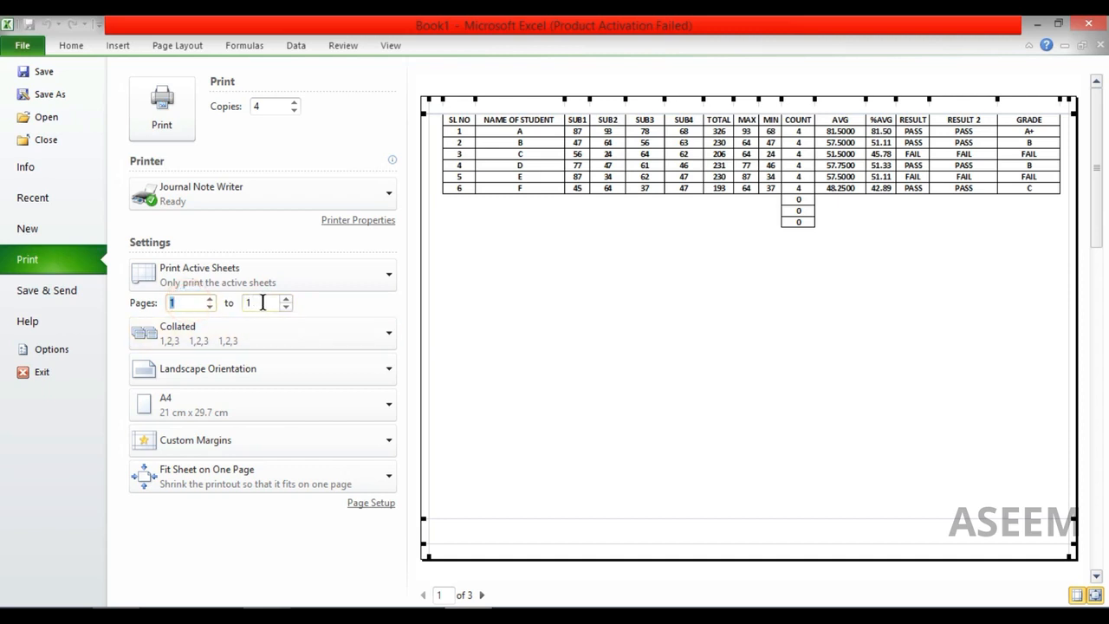
double_click(184, 303)
double_click(266, 301)
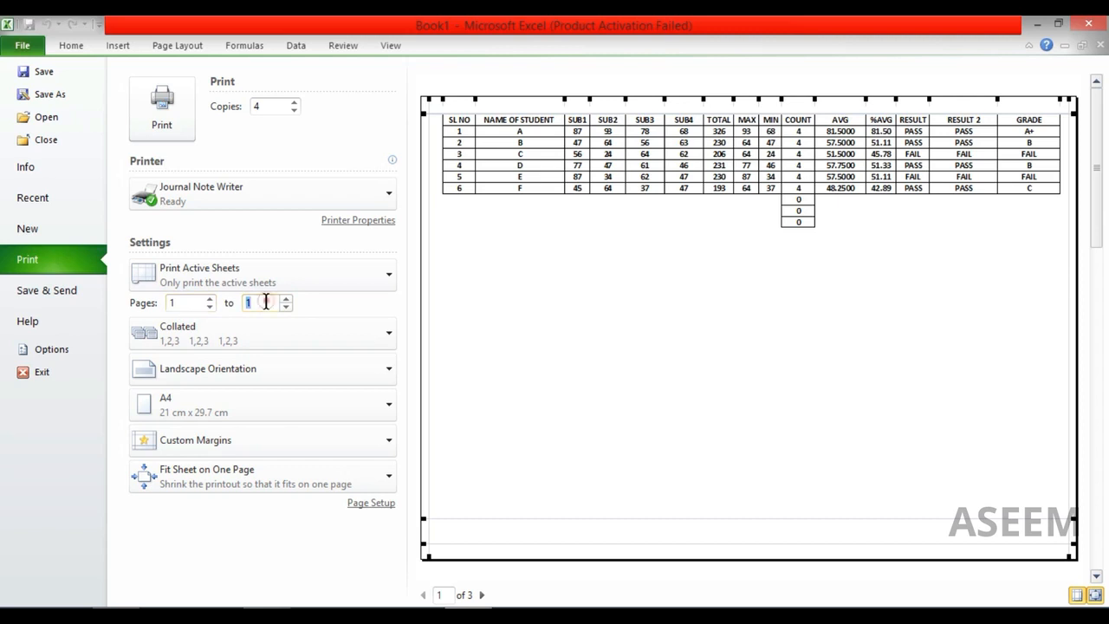
double_click(179, 302)
double_click(249, 308)
left_click(387, 284)
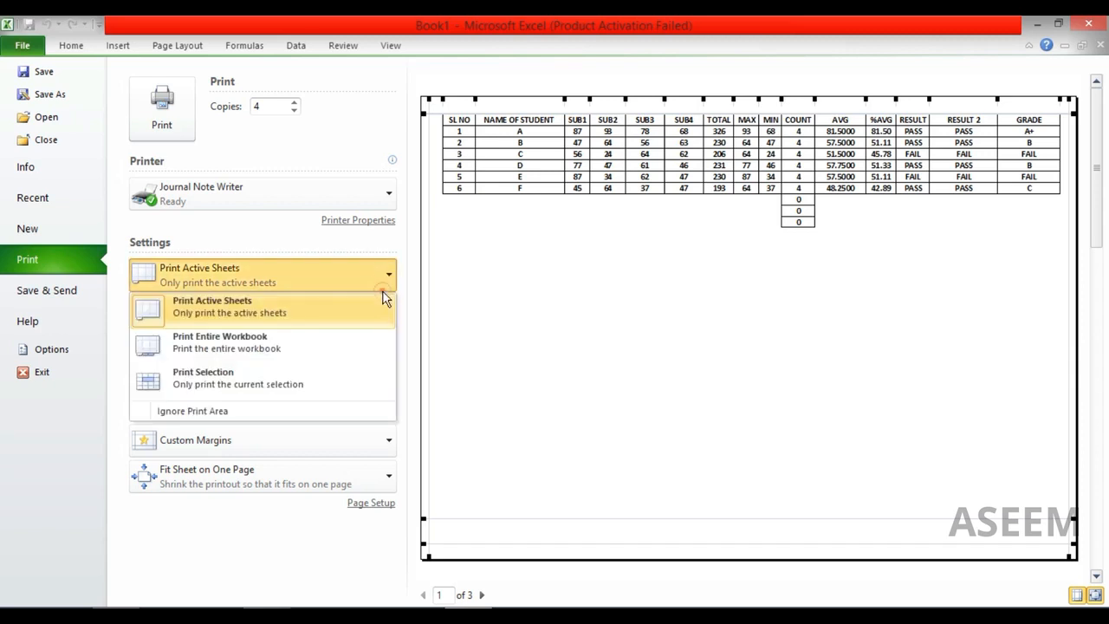
left_click(414, 294)
left_click(248, 305)
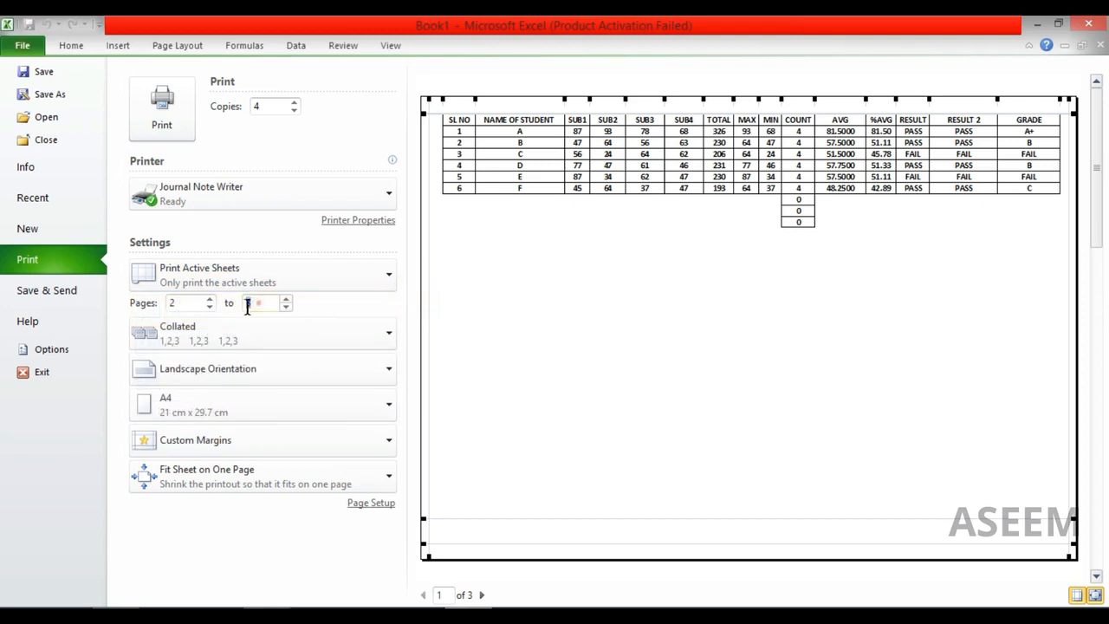
type("3")
left_click(169, 308)
double_click(170, 306)
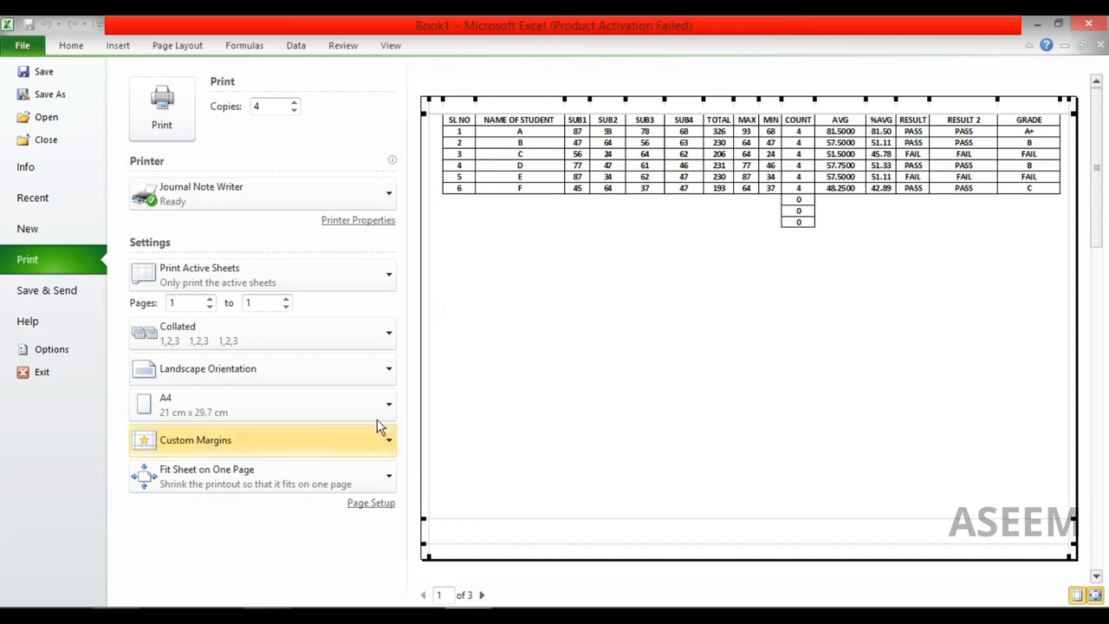
Step: Look at the Collated and Uncollated print options without changing the collation
left_click(271, 346)
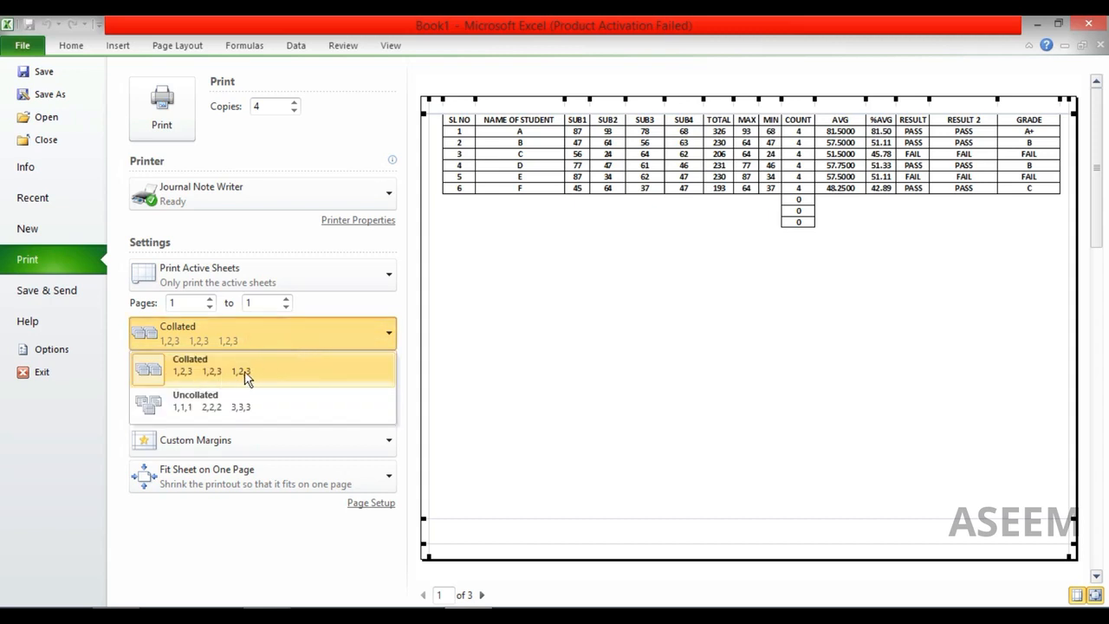
left_click(449, 313)
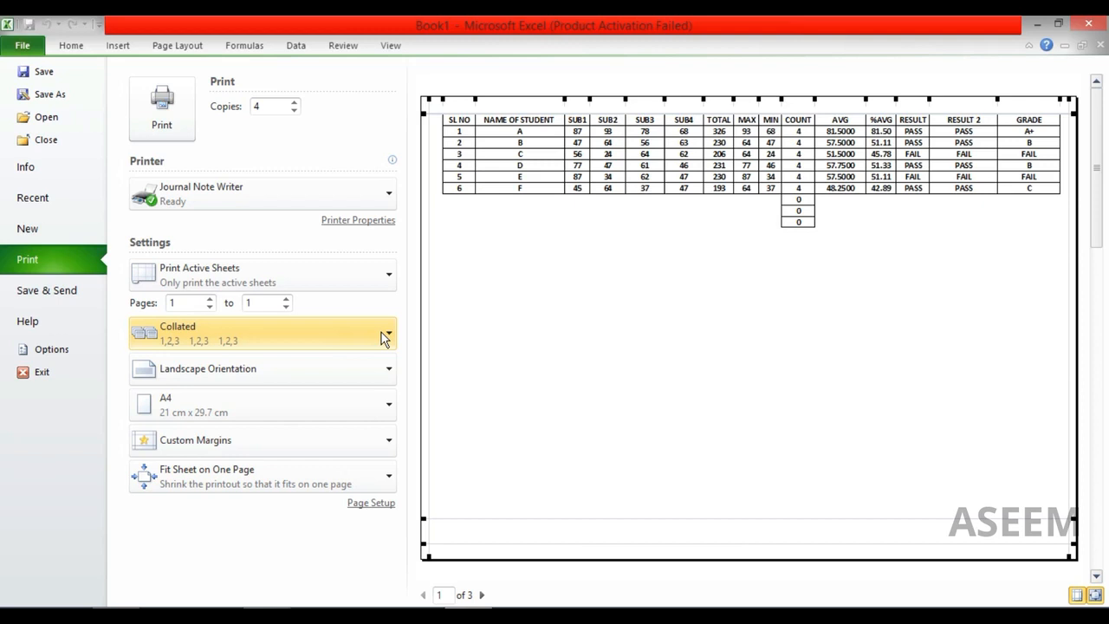
left_click(343, 345)
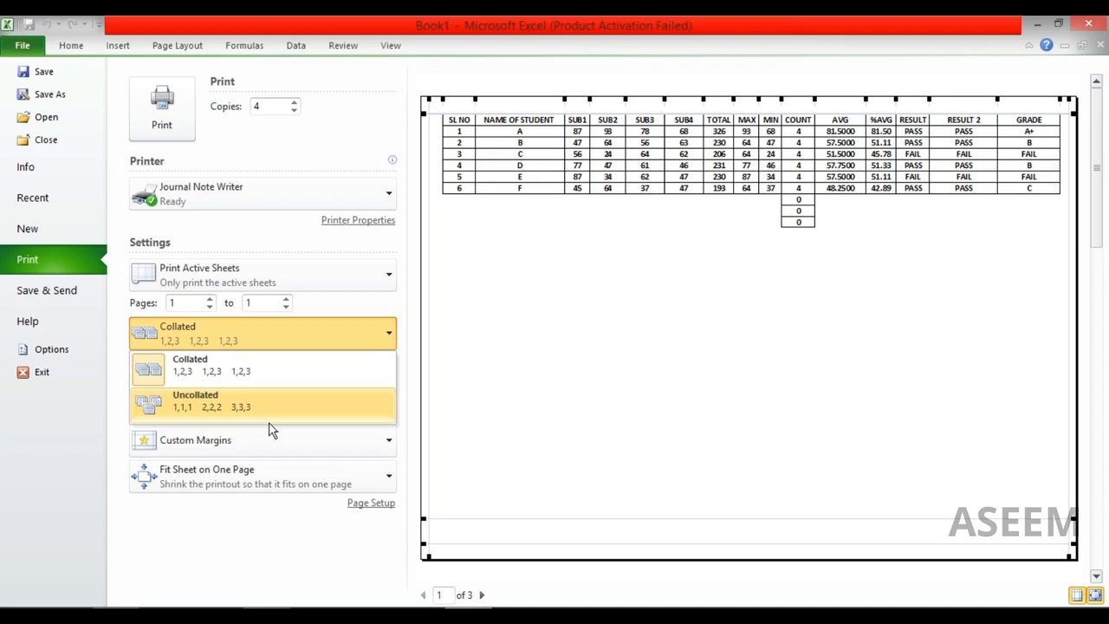
left_click(339, 303)
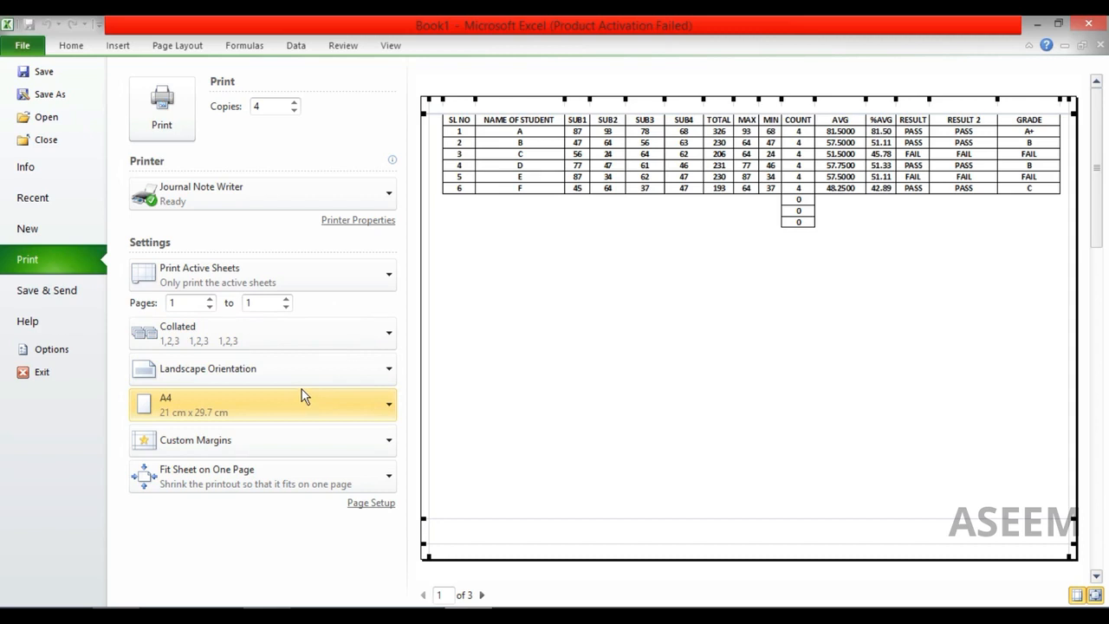
Step: Try Portrait Orientation twice for the printout, returning to Landscape Orientation each time
left_click(308, 379)
left_click(307, 379)
left_click(307, 379)
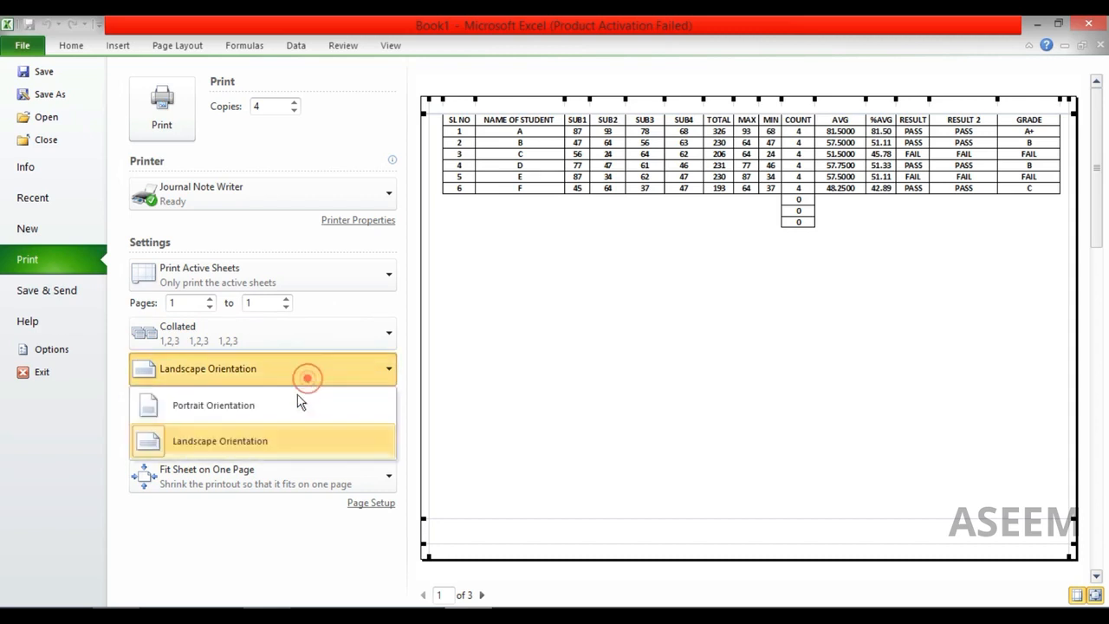
left_click(282, 402)
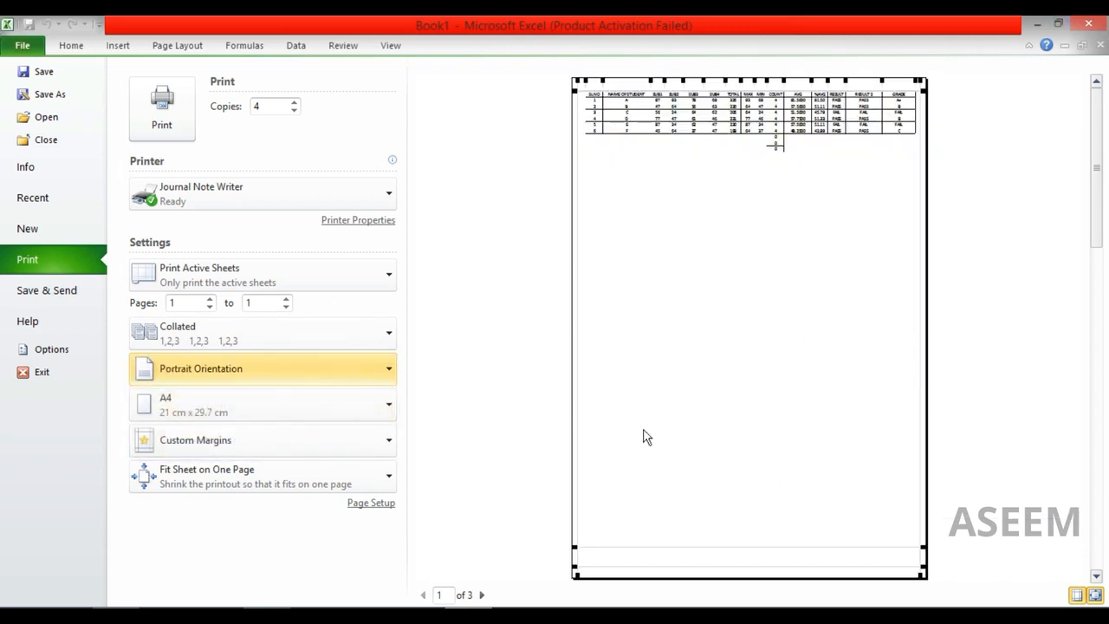
left_click(260, 382)
left_click(241, 441)
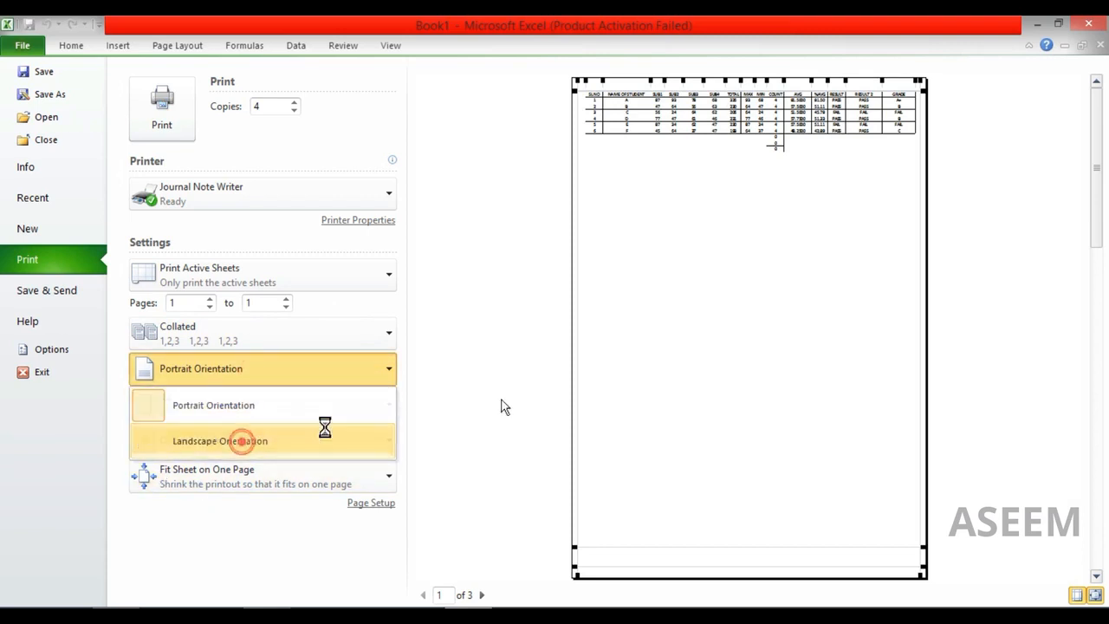
left_click(285, 374)
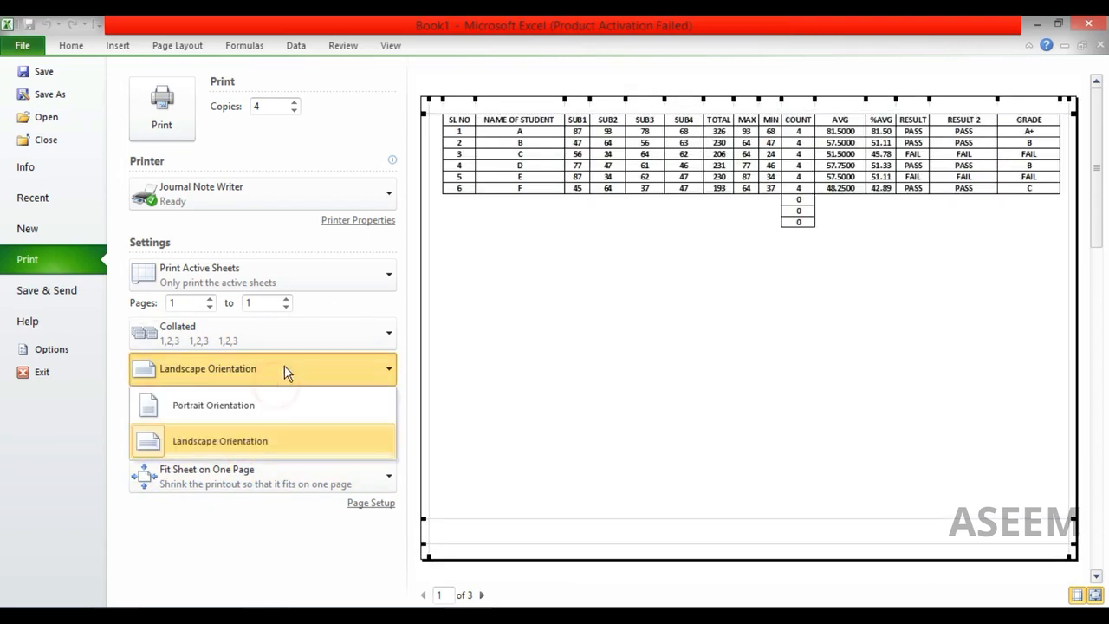
left_click(285, 362)
left_click(279, 375)
left_click(265, 403)
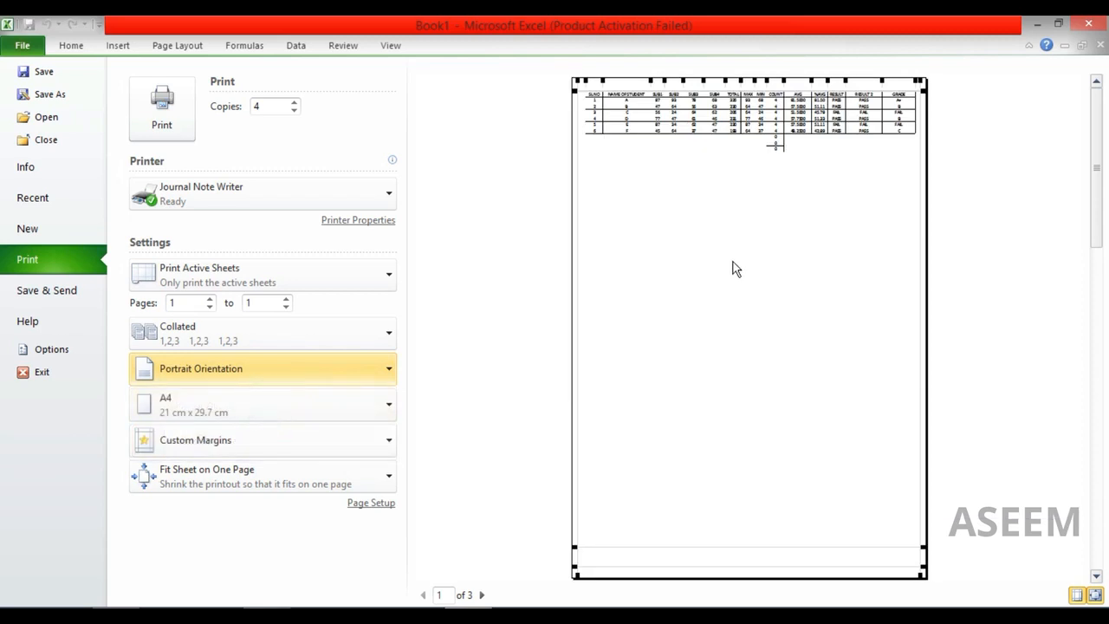
left_click(354, 370)
left_click(299, 433)
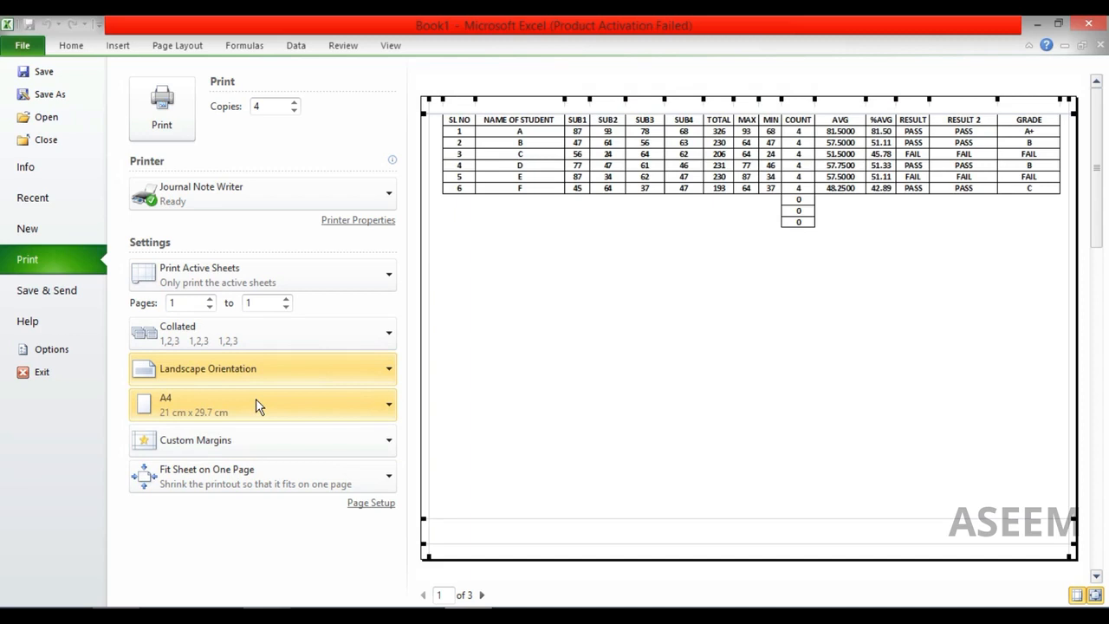
Step: Try the A3 paper size for the printout and set the paper back to A4
left_click(256, 398)
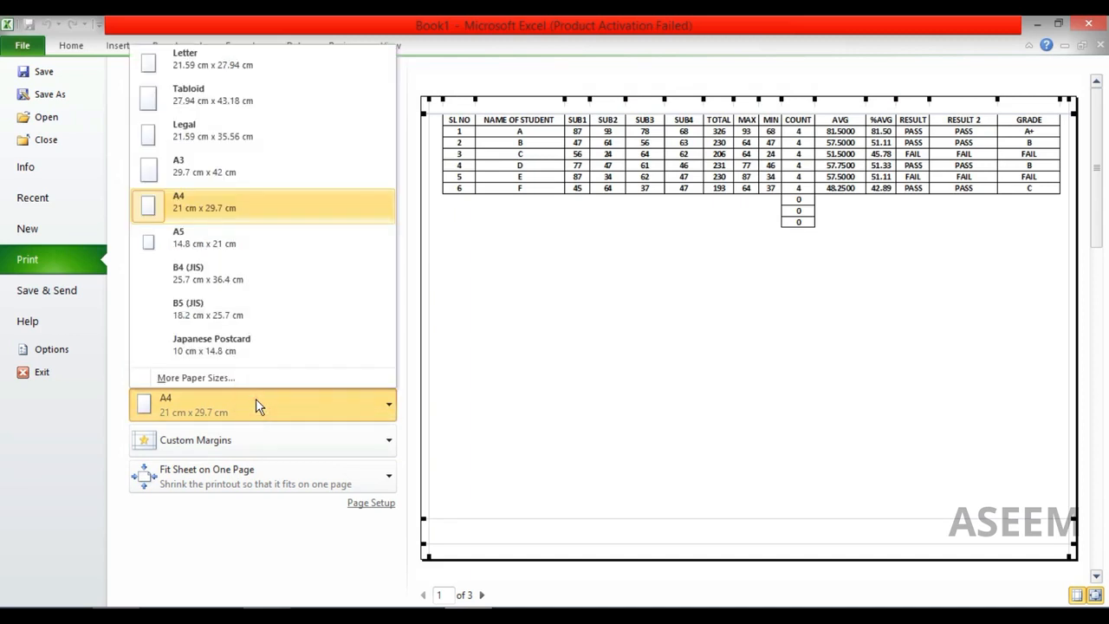
left_click(256, 399)
left_click(255, 399)
left_click(249, 167)
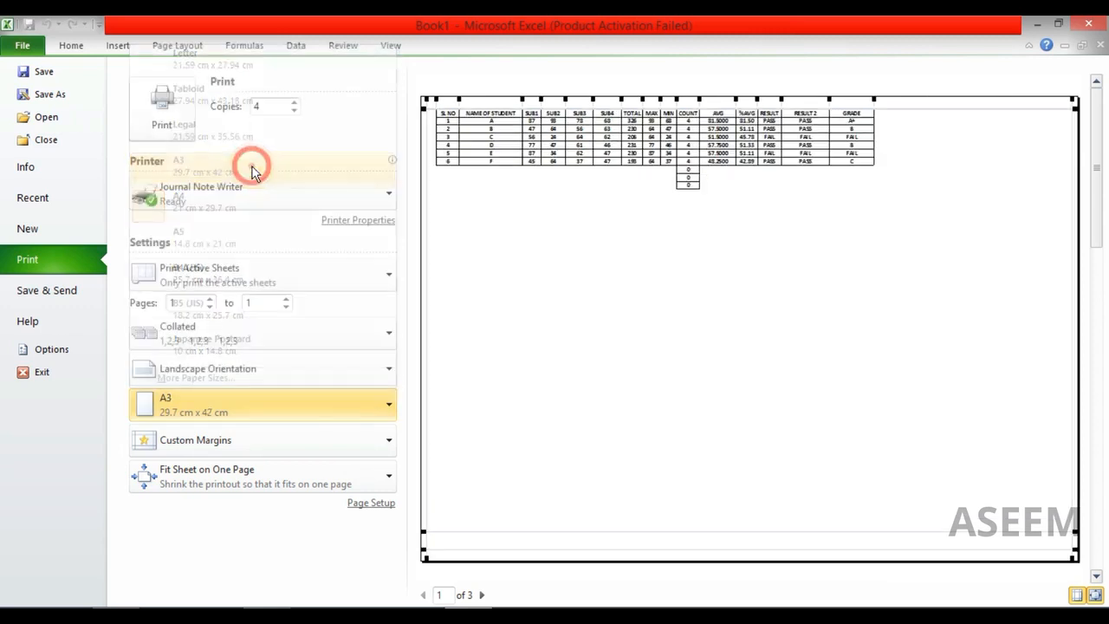
left_click(230, 415)
left_click(232, 214)
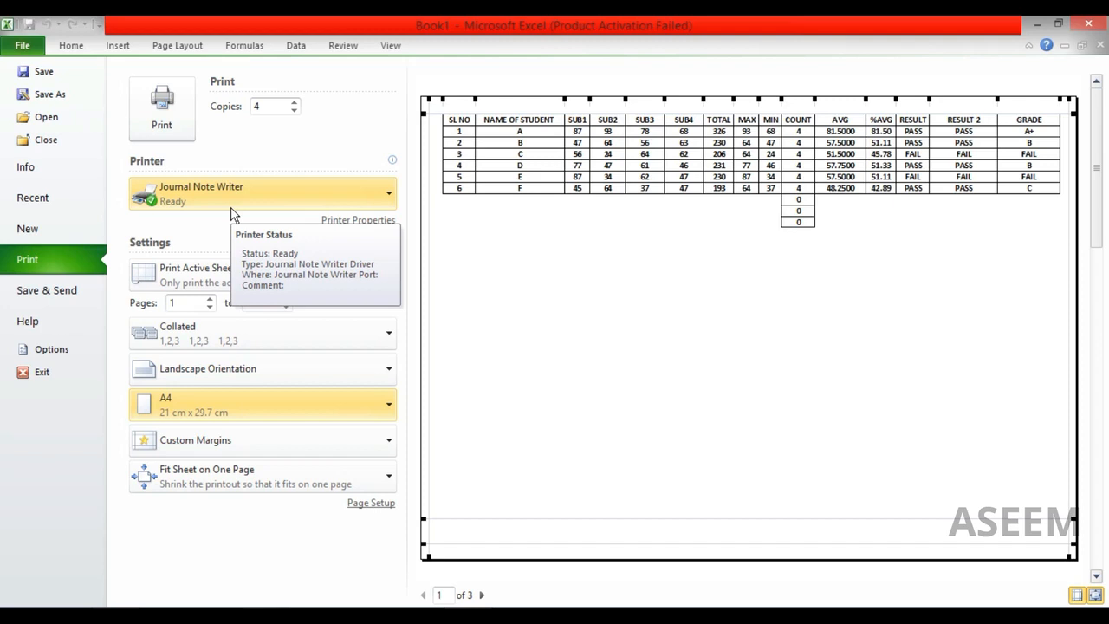
left_click(247, 424)
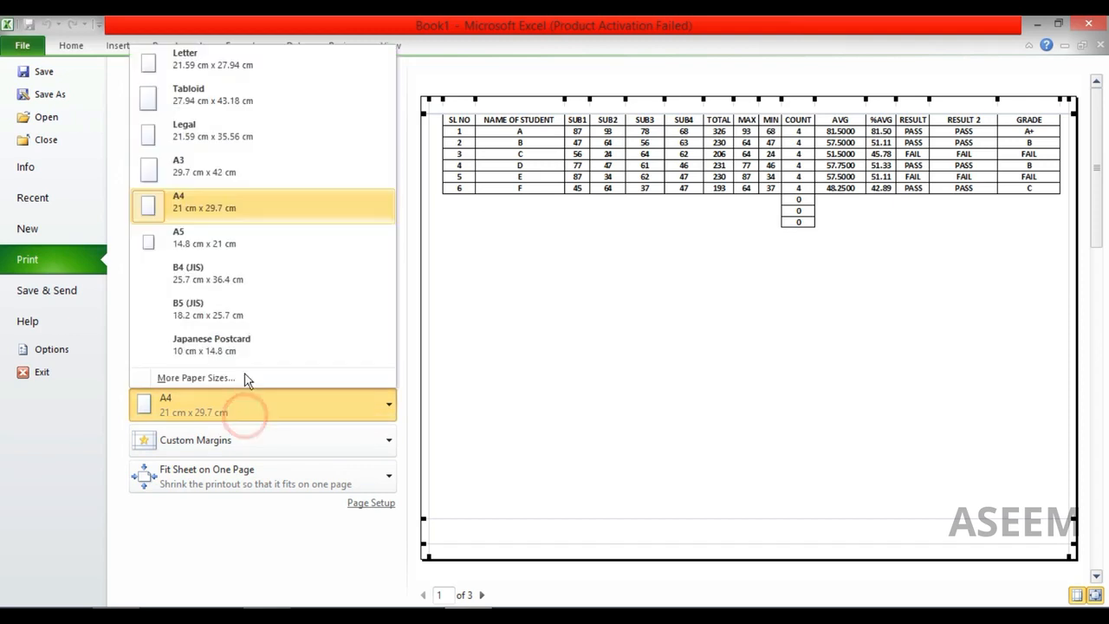
left_click(262, 218)
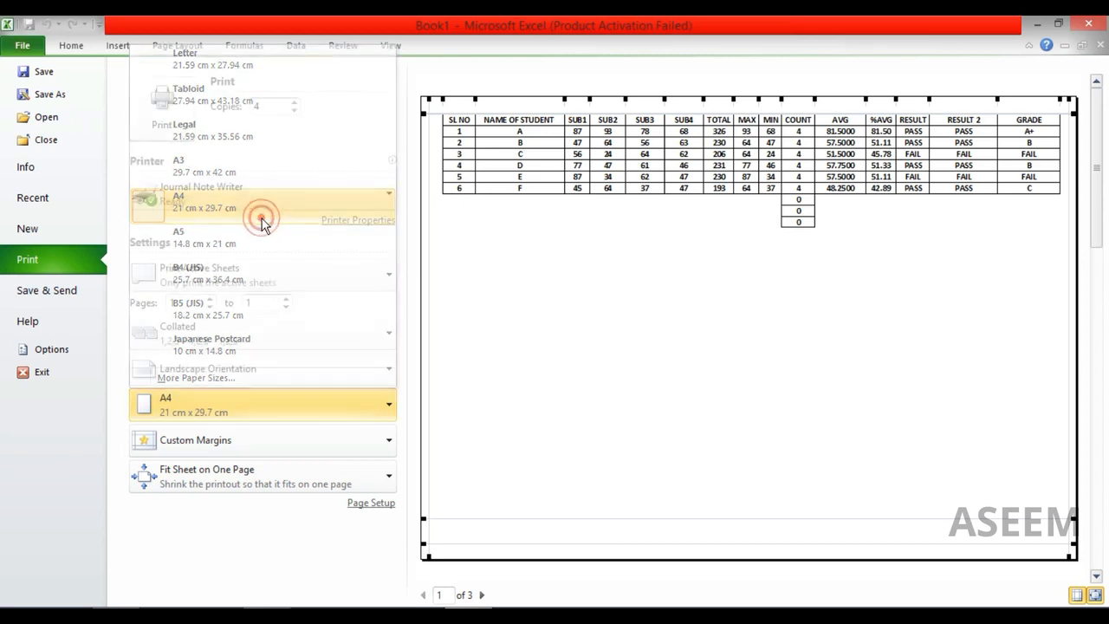
Step: Hide the margin guides in the print preview and show them again
left_click(317, 443)
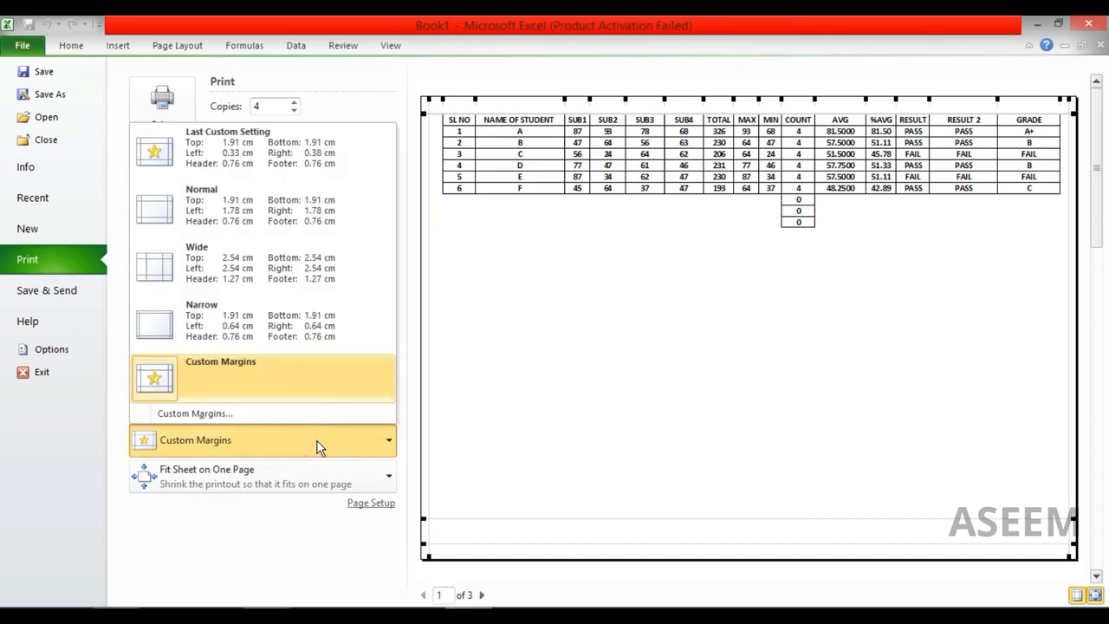
left_click(1079, 595)
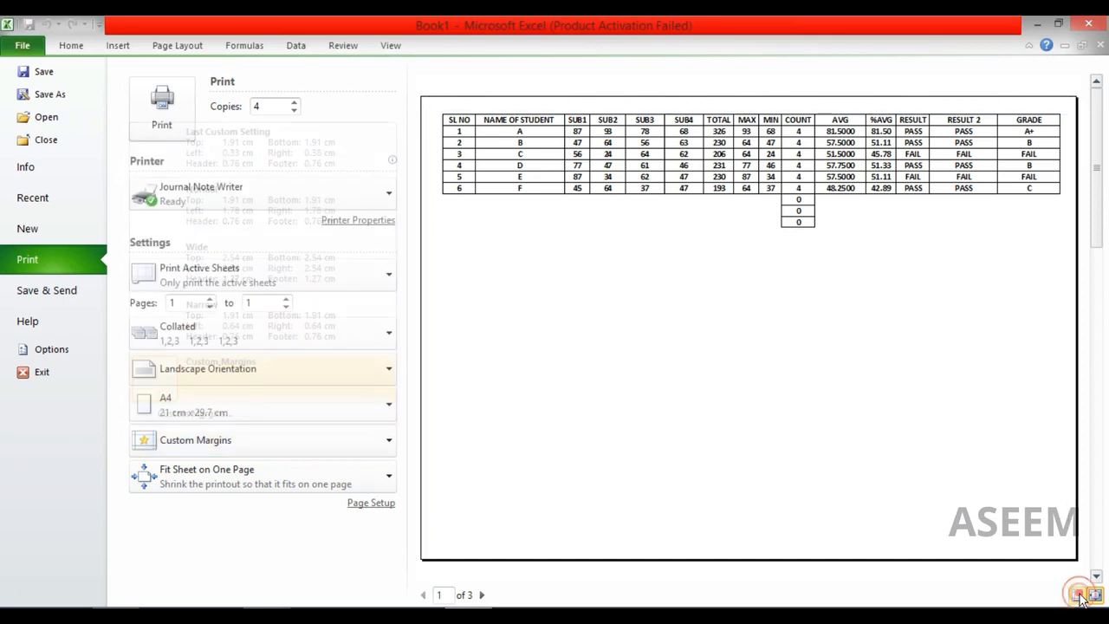
left_click(1079, 595)
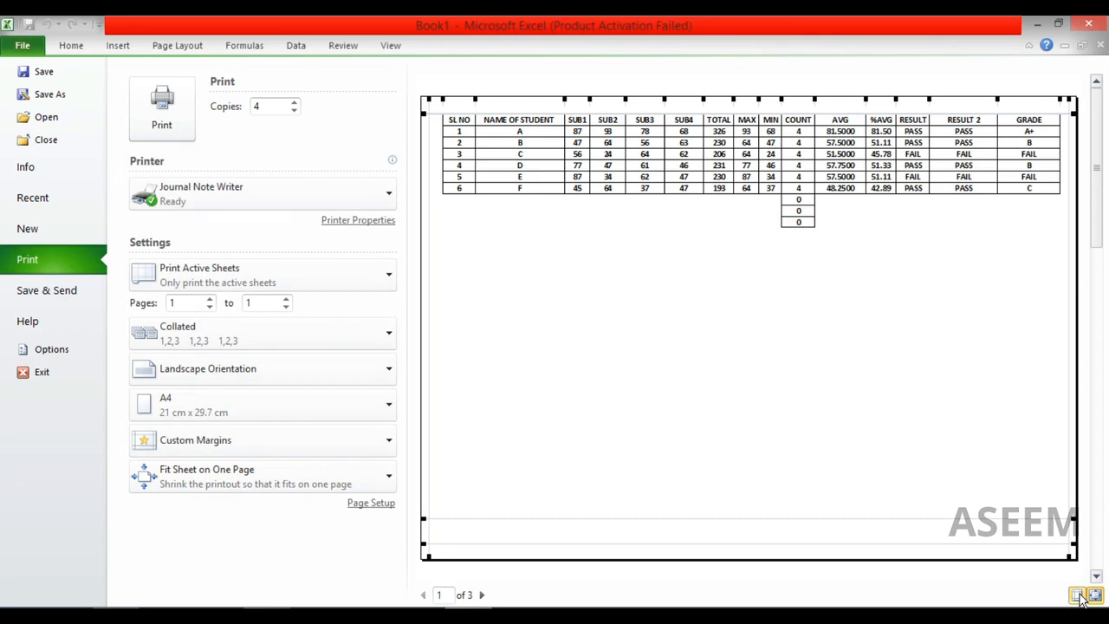
Step: Try the Normal, Narrow and Wide margin presets in turn on the print preview
left_click(281, 448)
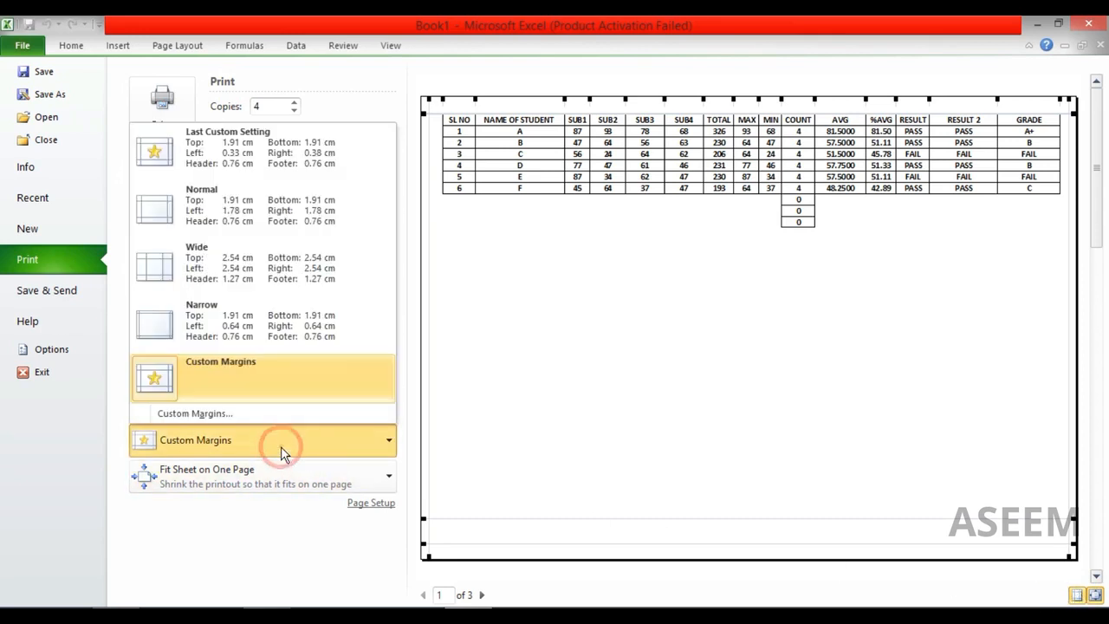
left_click(276, 227)
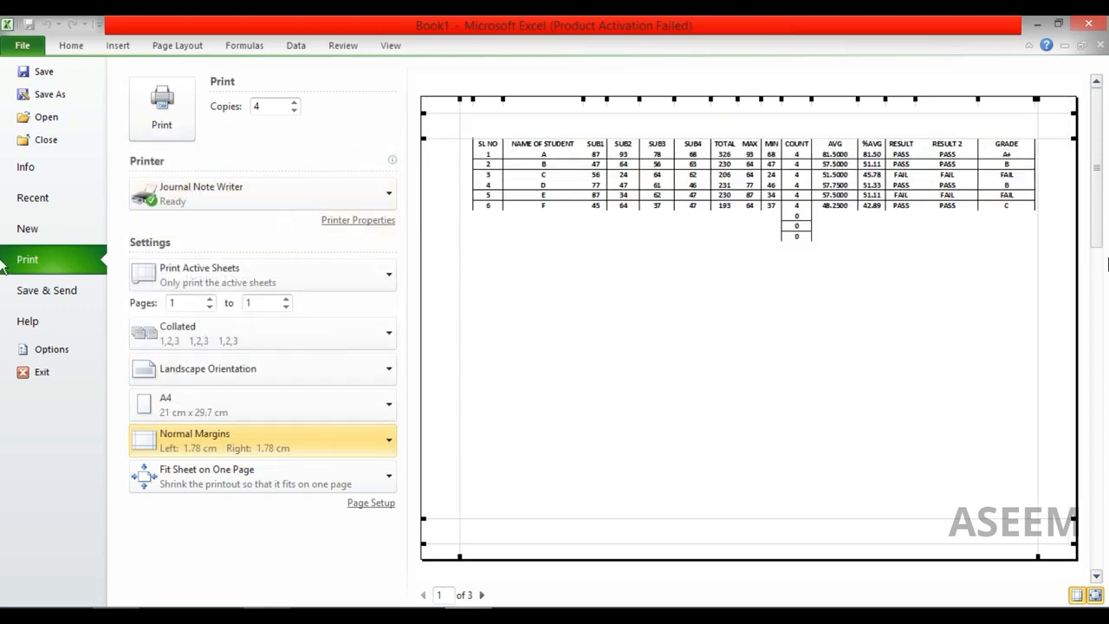
left_click(279, 440)
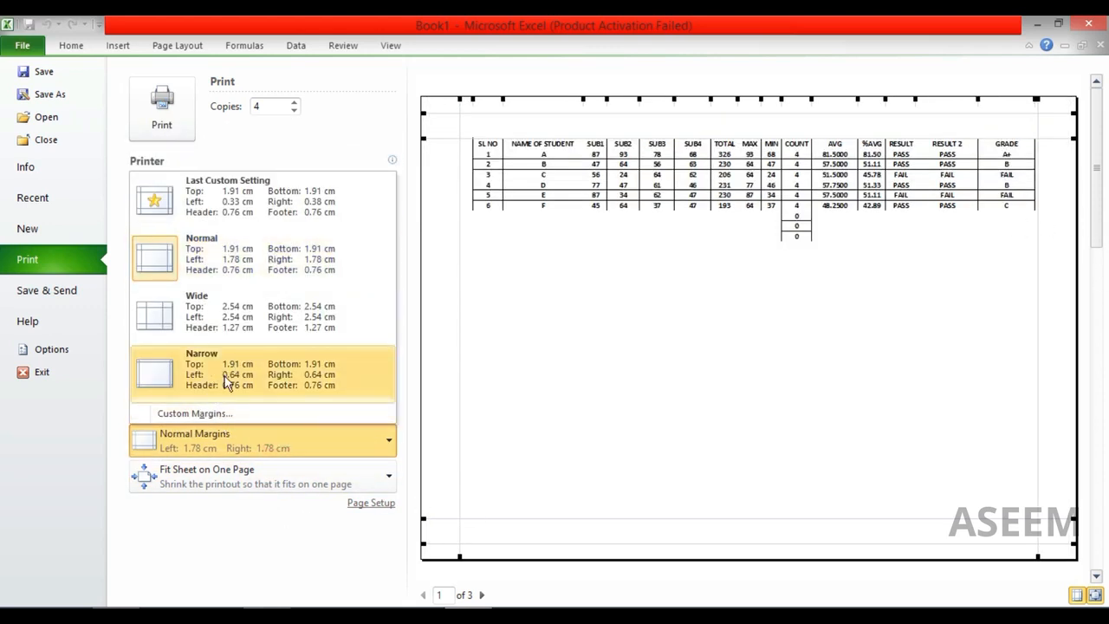
left_click(266, 395)
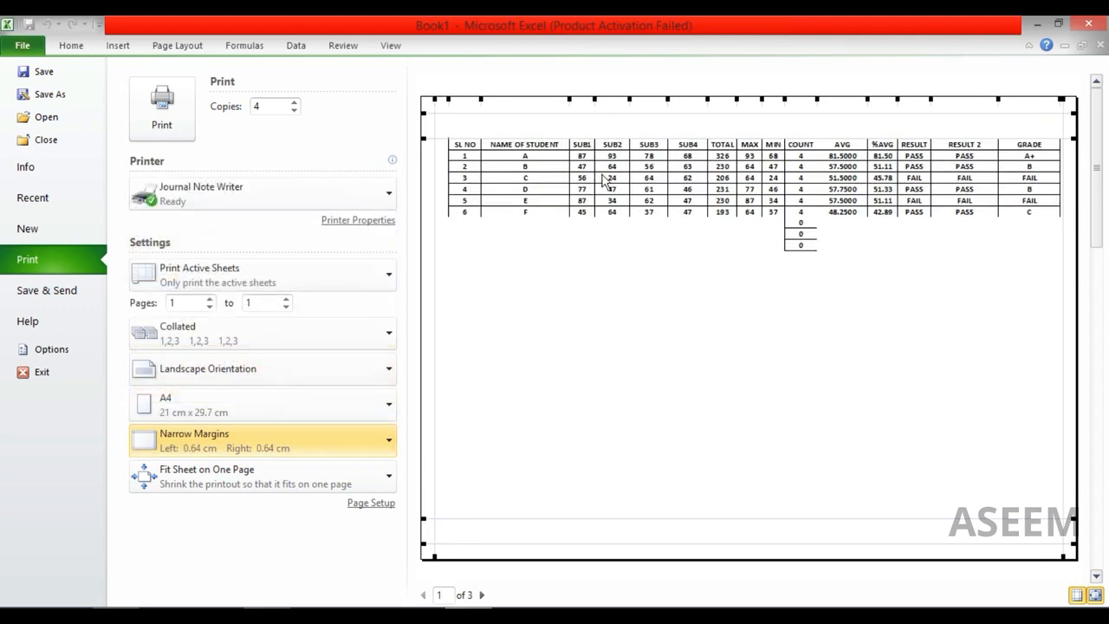
left_click(253, 440)
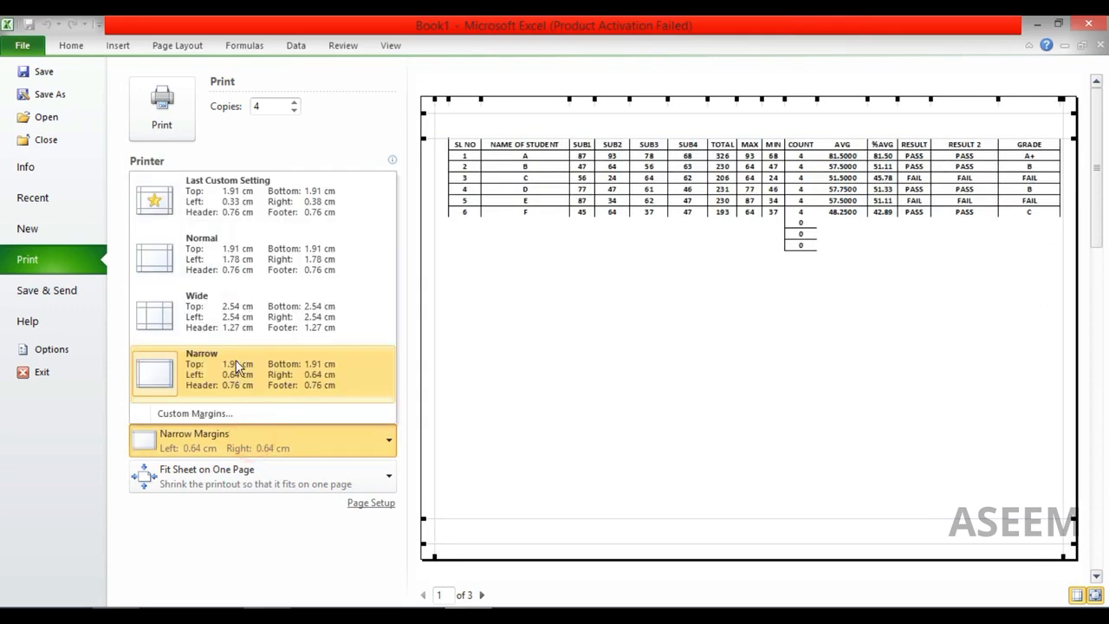
left_click(260, 322)
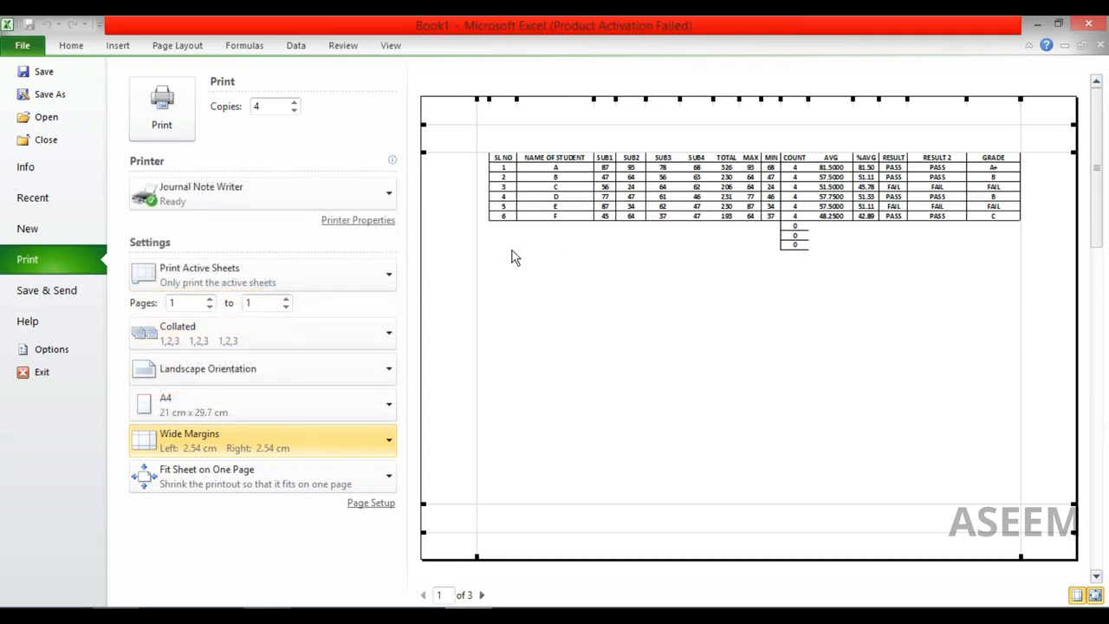
Step: Try the Normal margin preset and set the printout's margins to Narrow
left_click(301, 439)
left_click(314, 270)
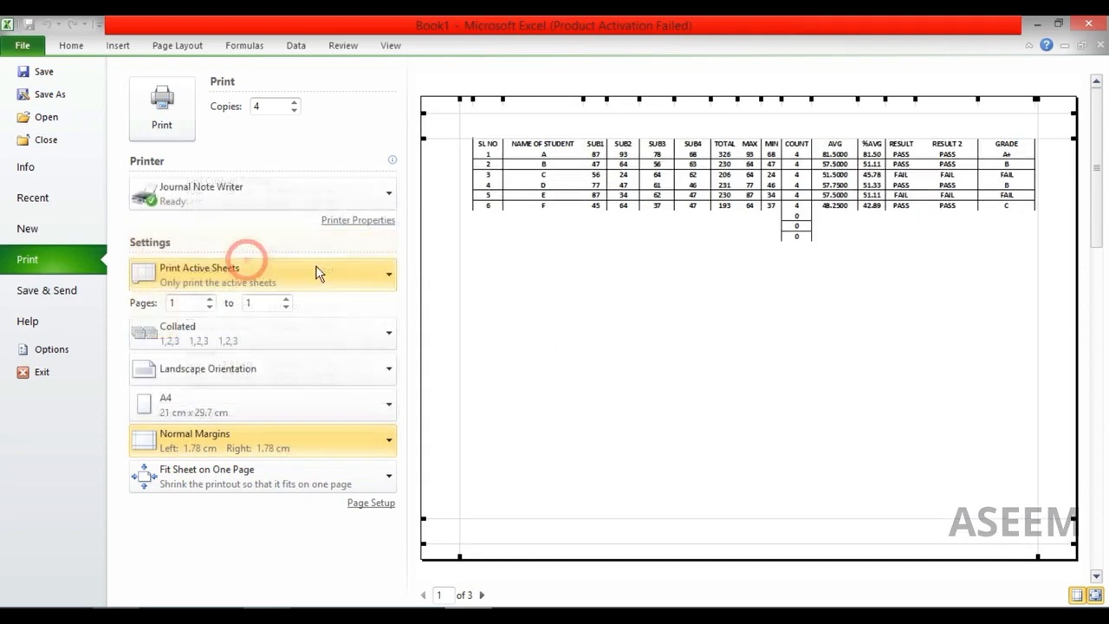
left_click(281, 444)
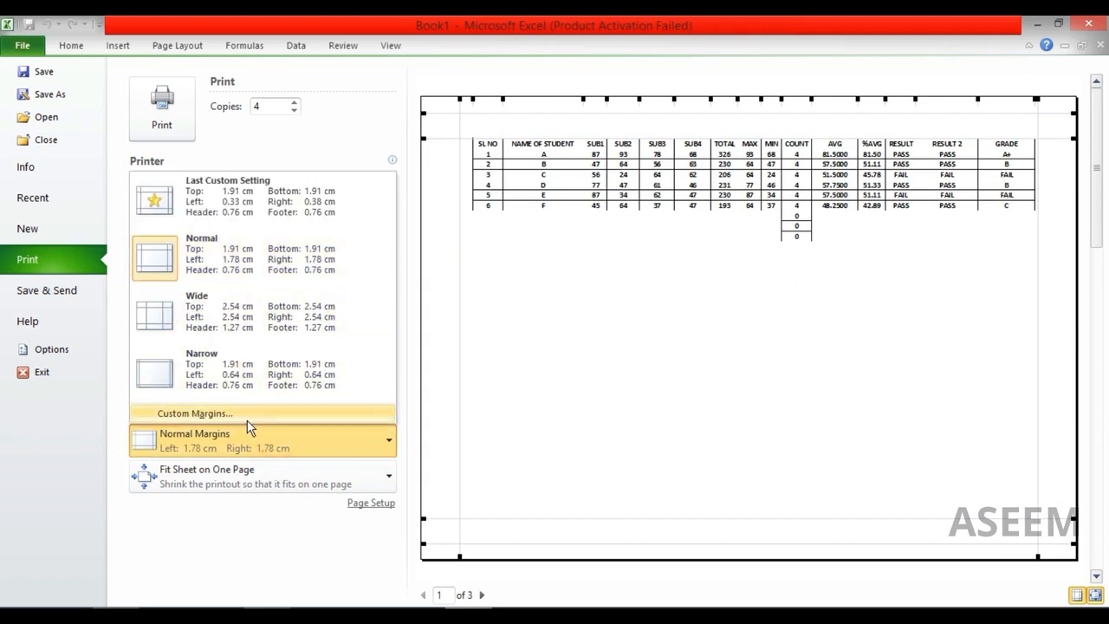
left_click(270, 378)
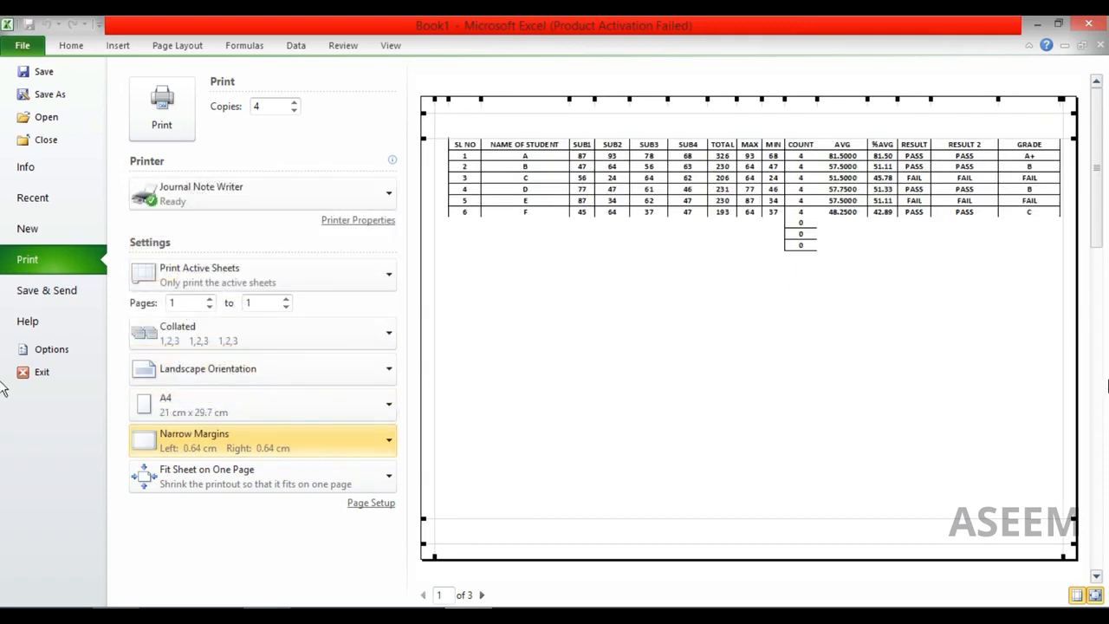
Step: Move the print preview's margin guides to set the left and right margins to 0 cm and the bottom margin to about 0.4 cm
left_click_drag(1062, 375, 1075, 375)
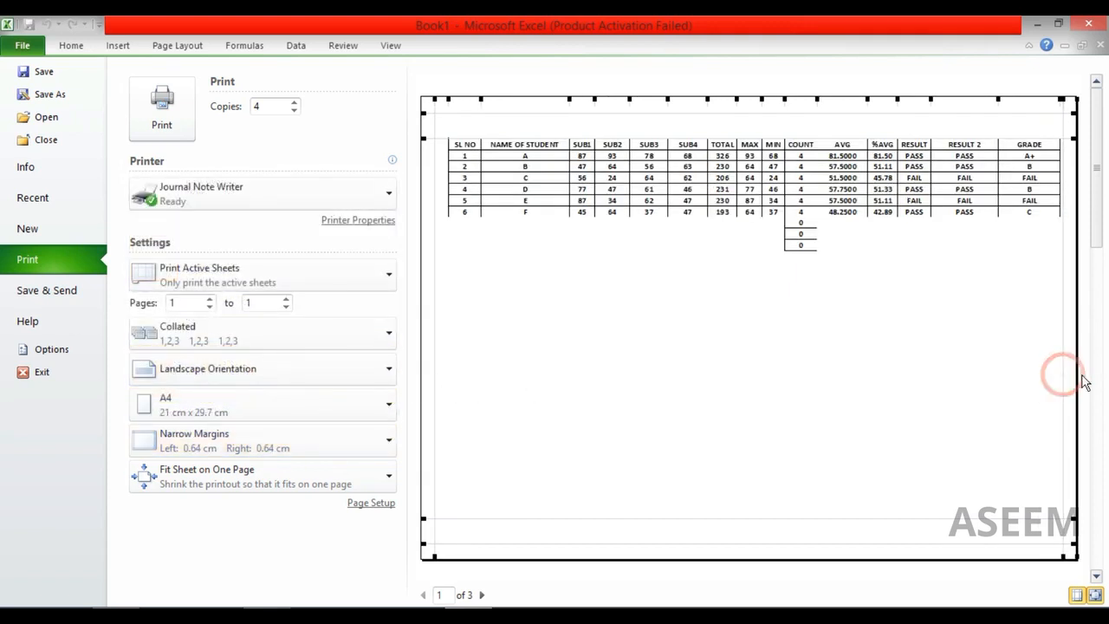
left_click(1076, 596)
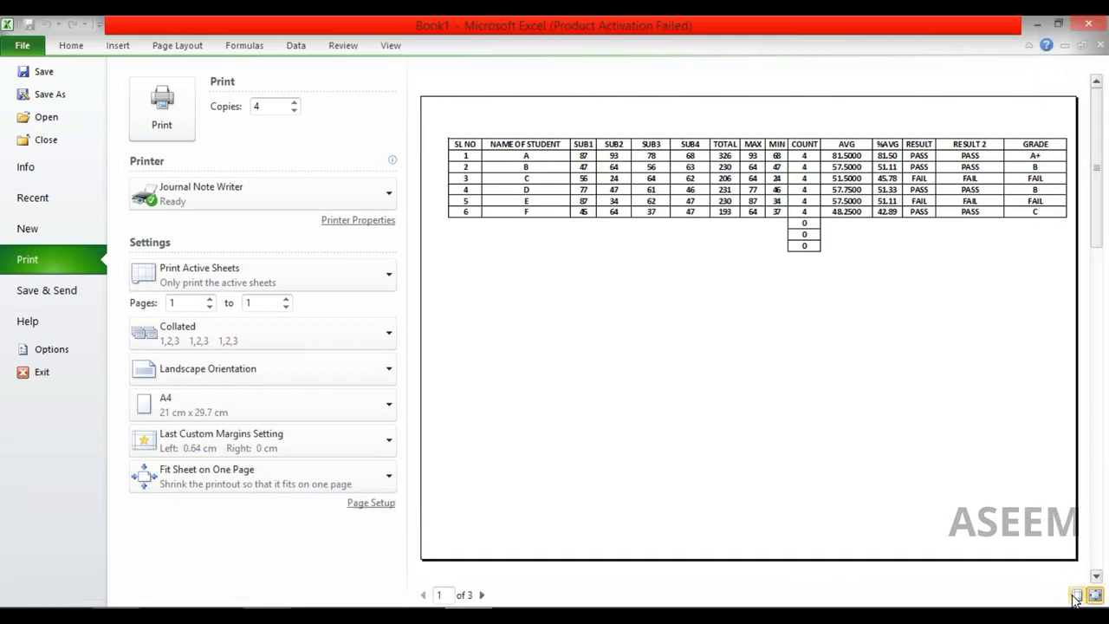
left_click(1075, 596)
left_click_drag(1049, 517, 1049, 546)
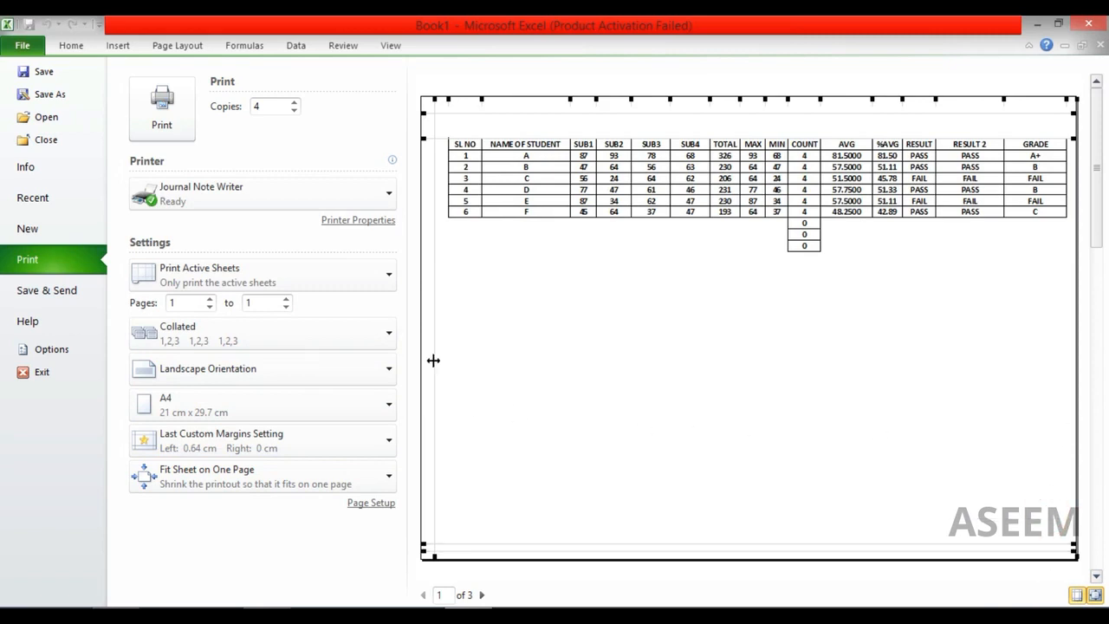
left_click_drag(433, 360, 422, 384)
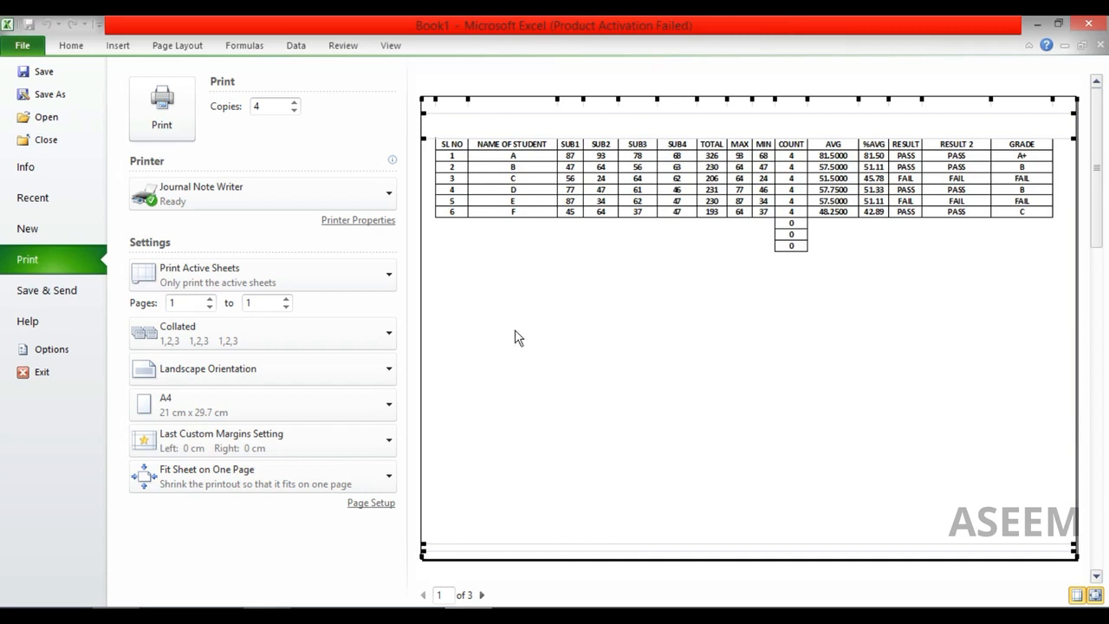
left_click(298, 447)
left_click(295, 213)
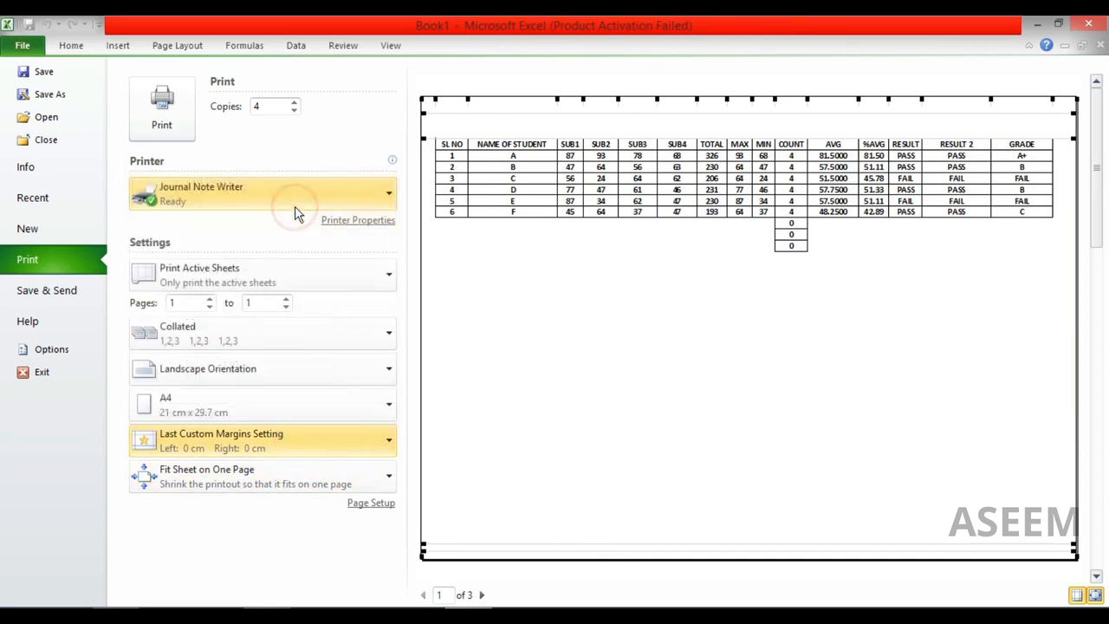
Step: Try No Scaling for the printout and set the scaling back to Fit Sheet on One Page
left_click(331, 482)
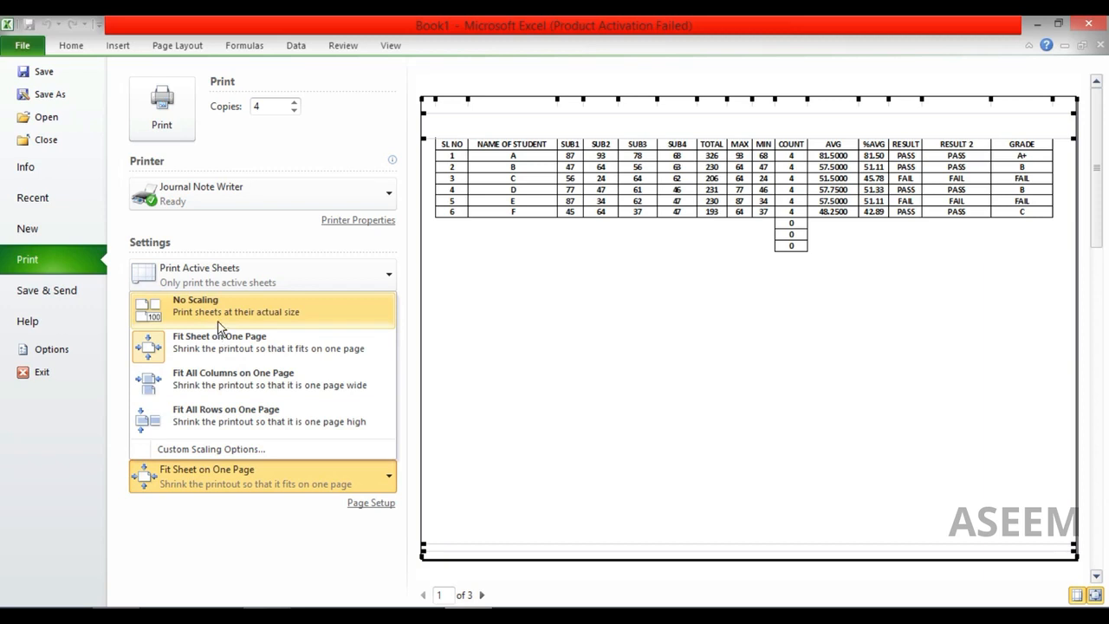
left_click(217, 321)
left_click(325, 501)
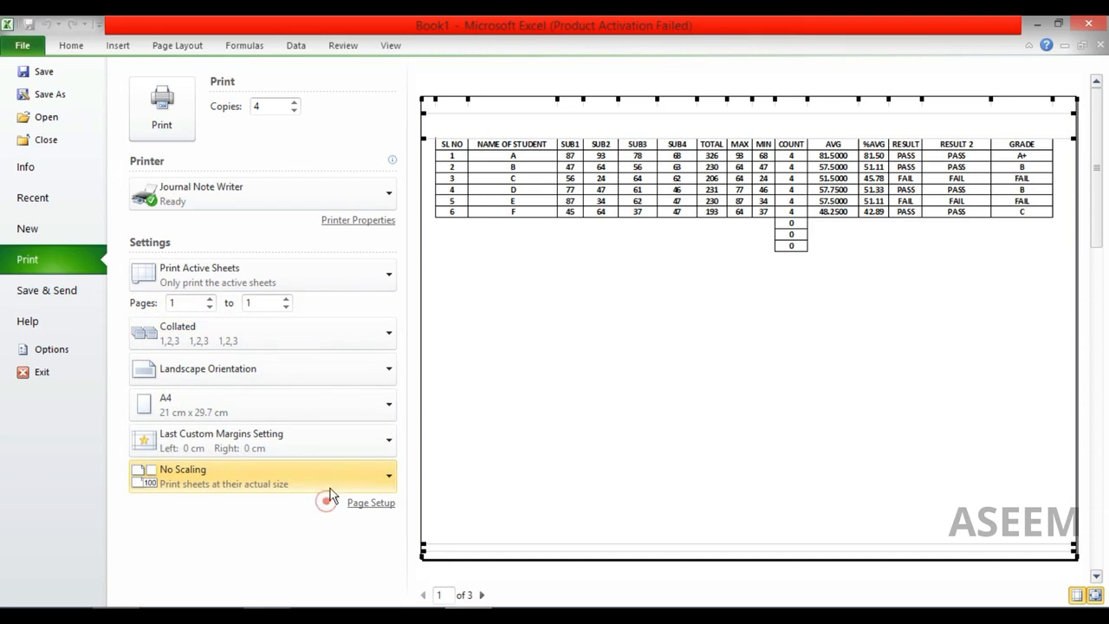
left_click(329, 479)
left_click(212, 342)
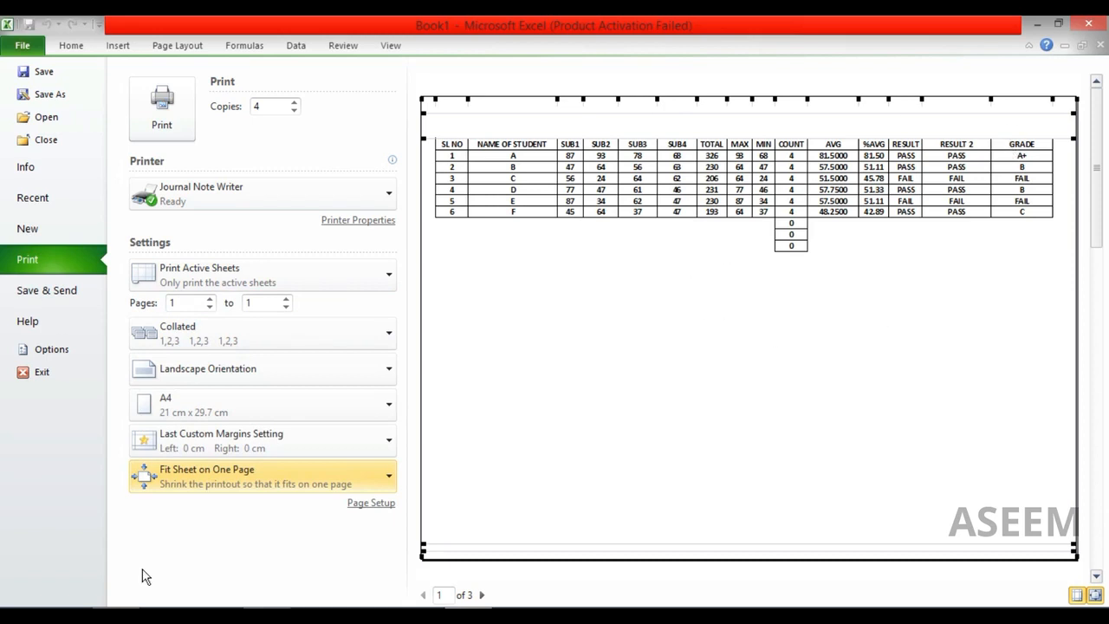
Step: Review the available scaling options for the printout, keeping Fit Sheet on One Page selected
left_click(262, 472)
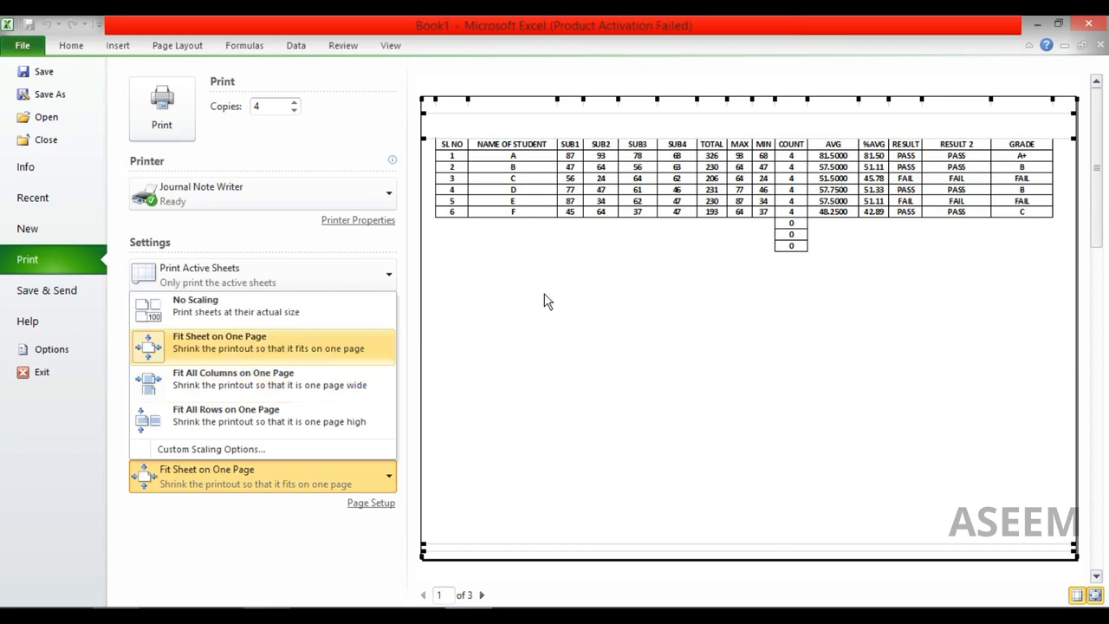
left_click(460, 100)
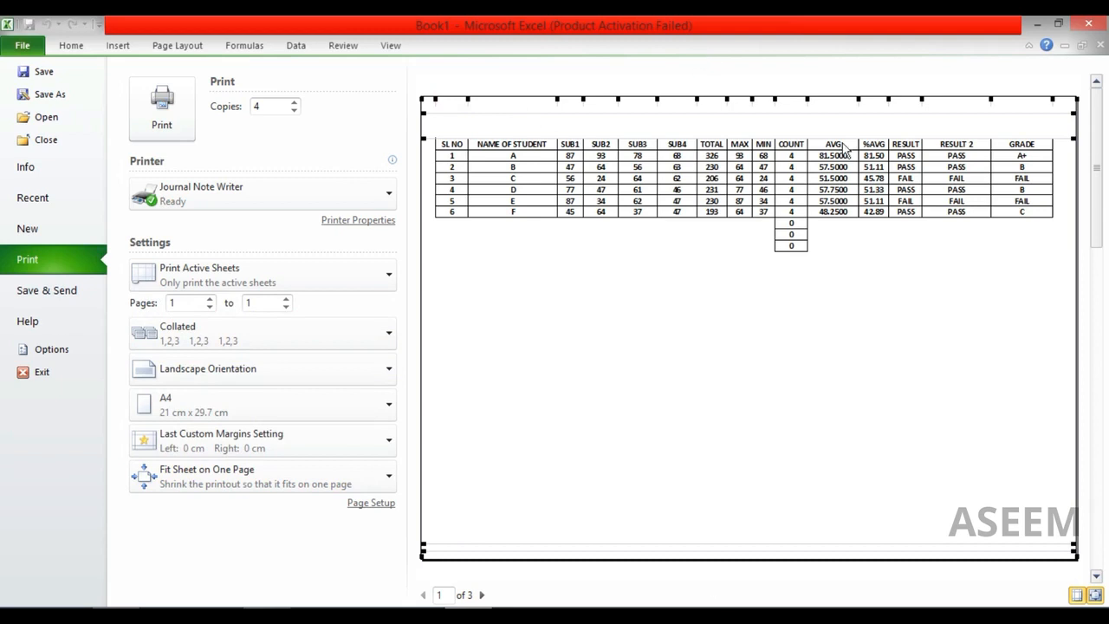
left_click(302, 470)
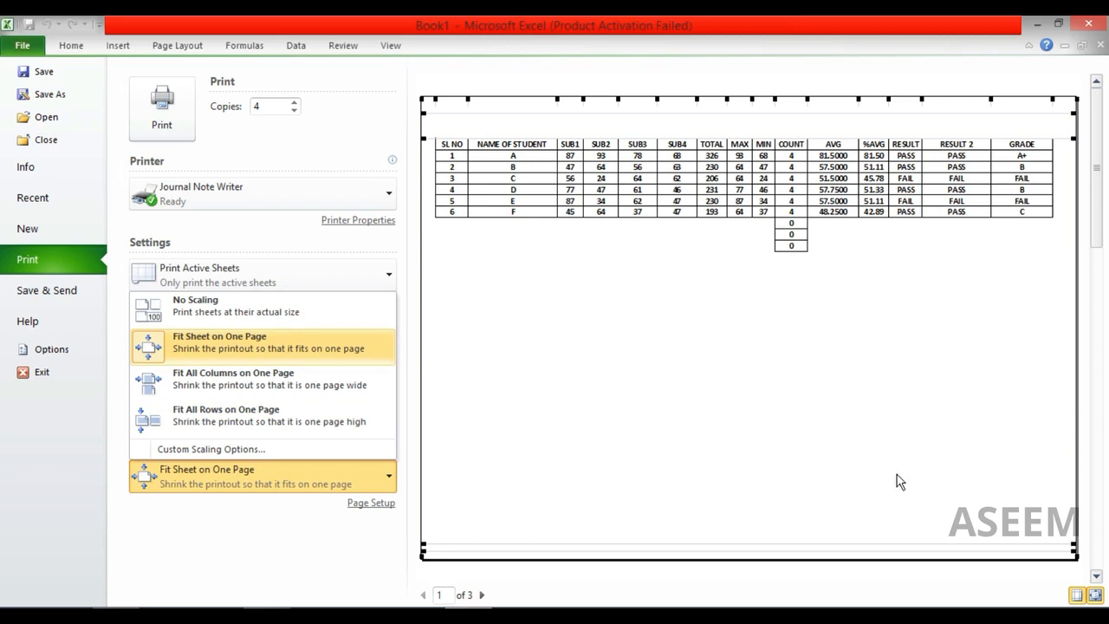
left_click(322, 477)
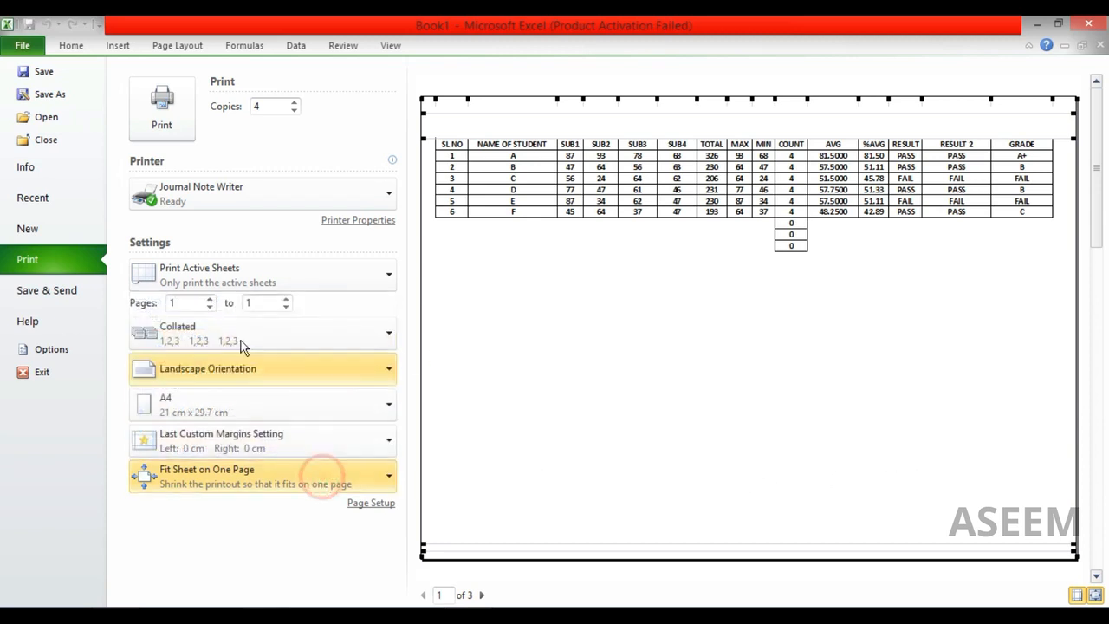
left_click(217, 476)
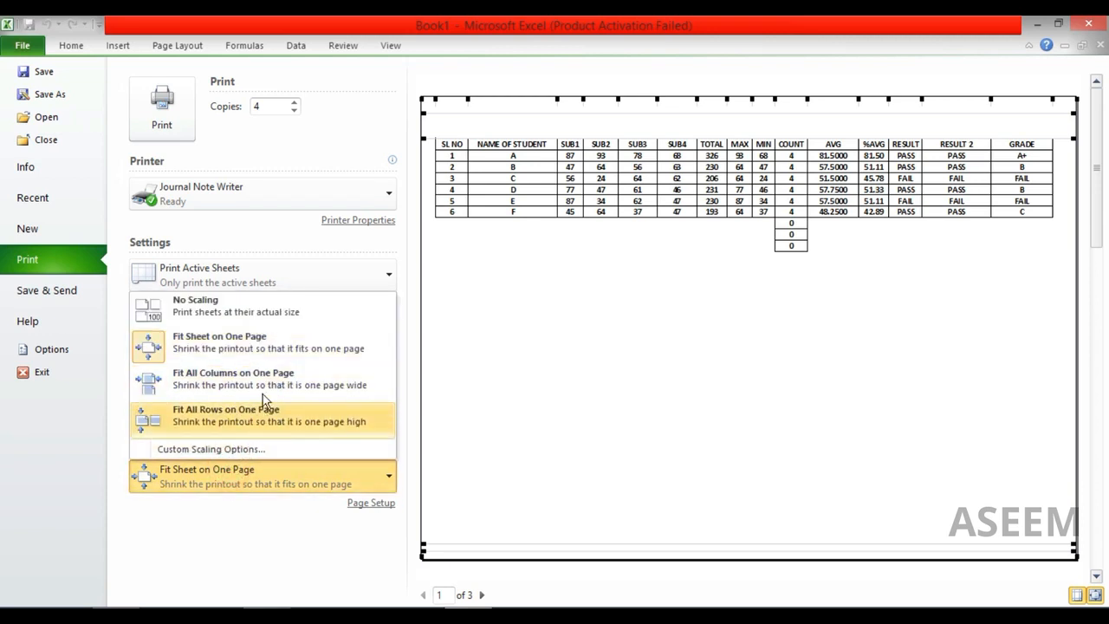
left_click(289, 348)
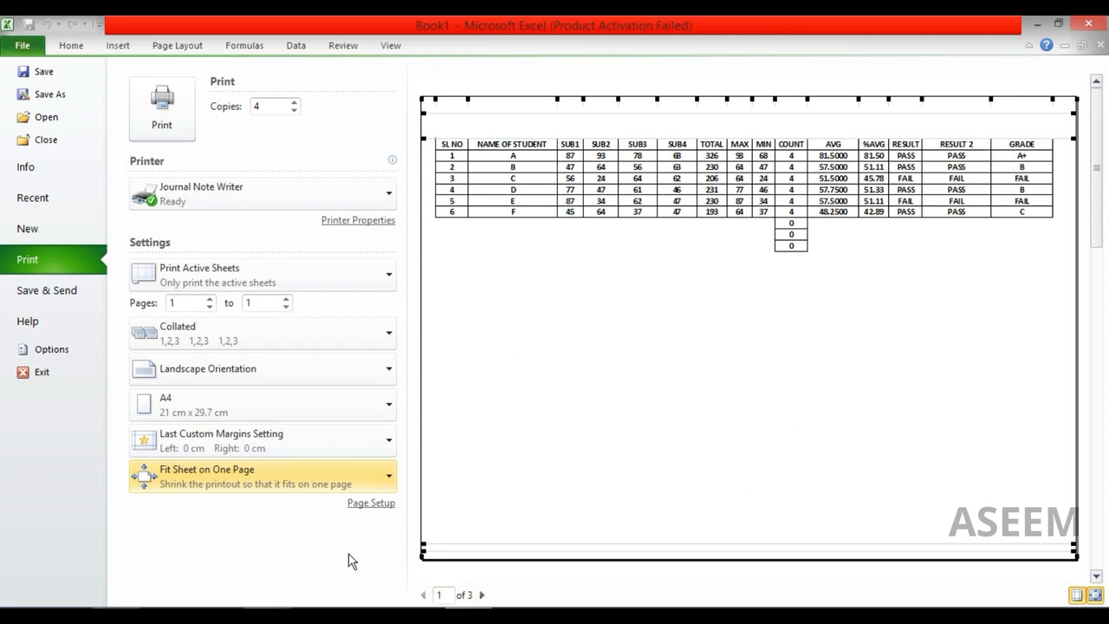
Step: Open Page Setup, try Portrait orientation before returning to Landscape, and check the print quality choices
left_click(373, 504)
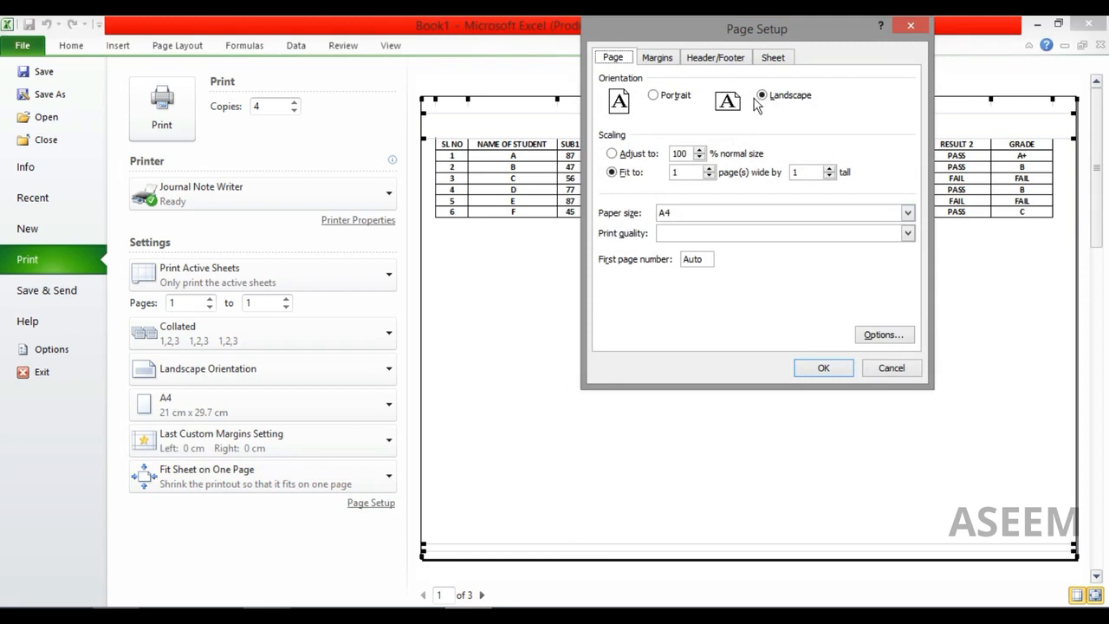
left_click(653, 95)
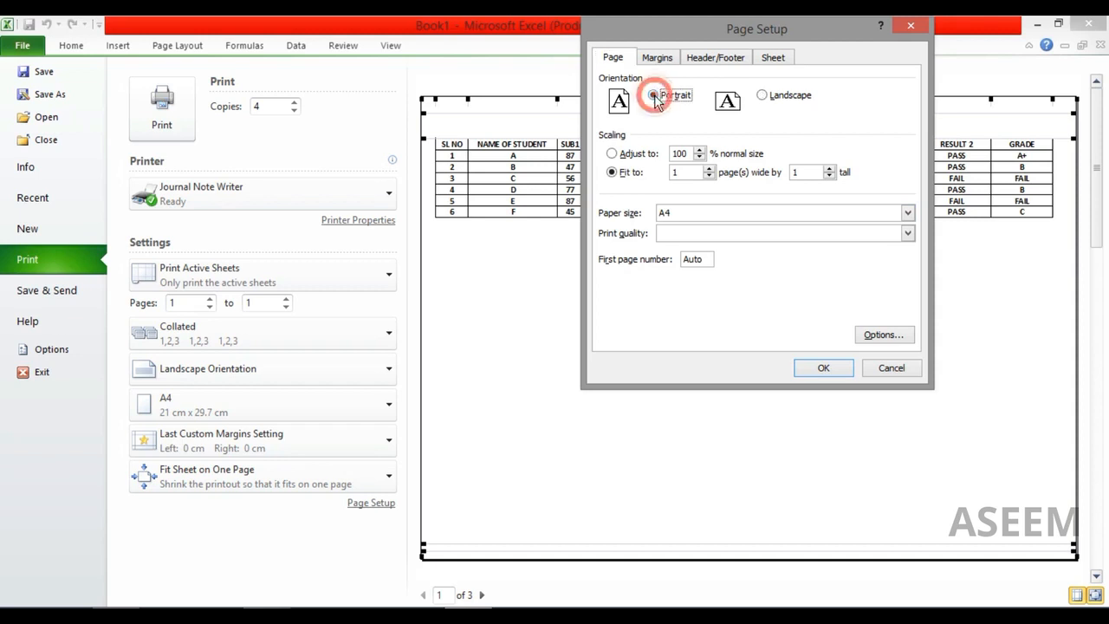
left_click(762, 96)
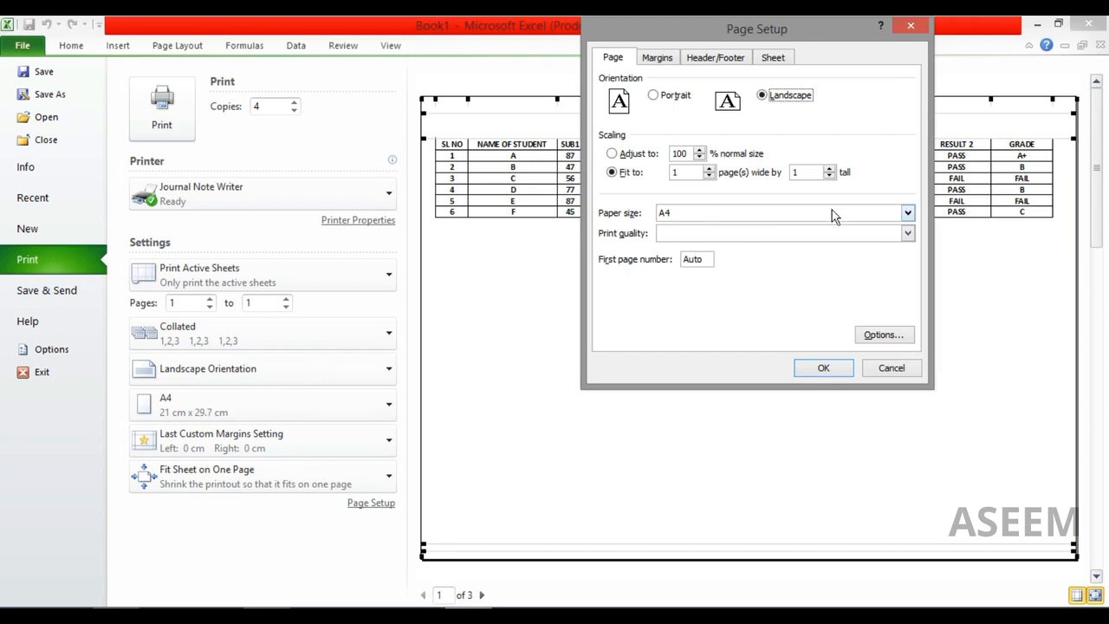
left_click(903, 234)
left_click(906, 232)
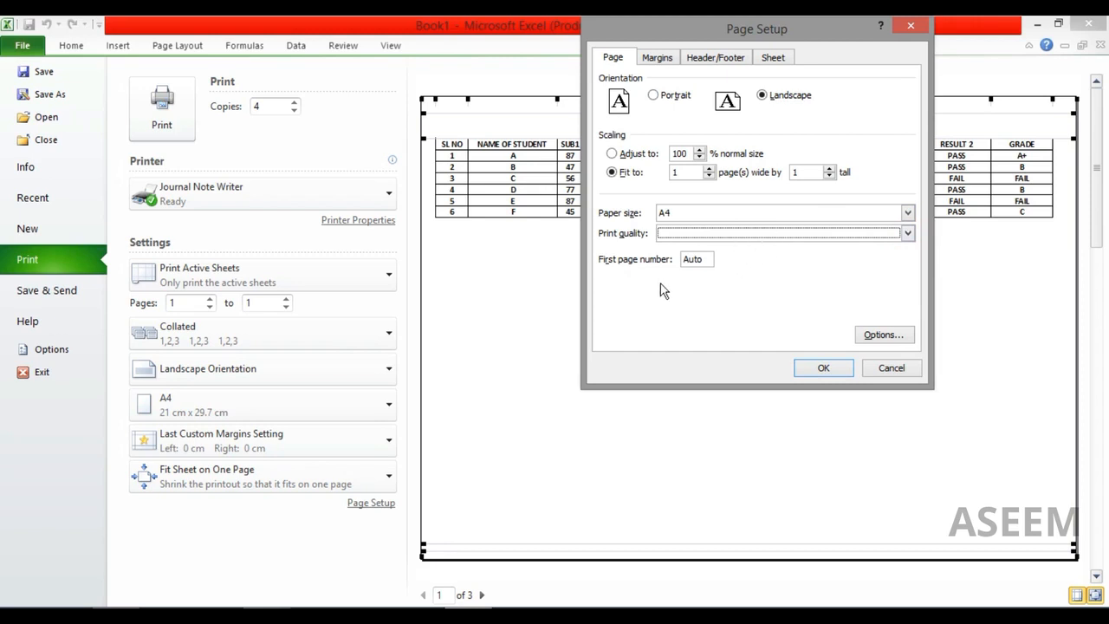
Step: Try a right margin of 2 in Page Setup, return it to 0 and accept the settings
left_click(657, 58)
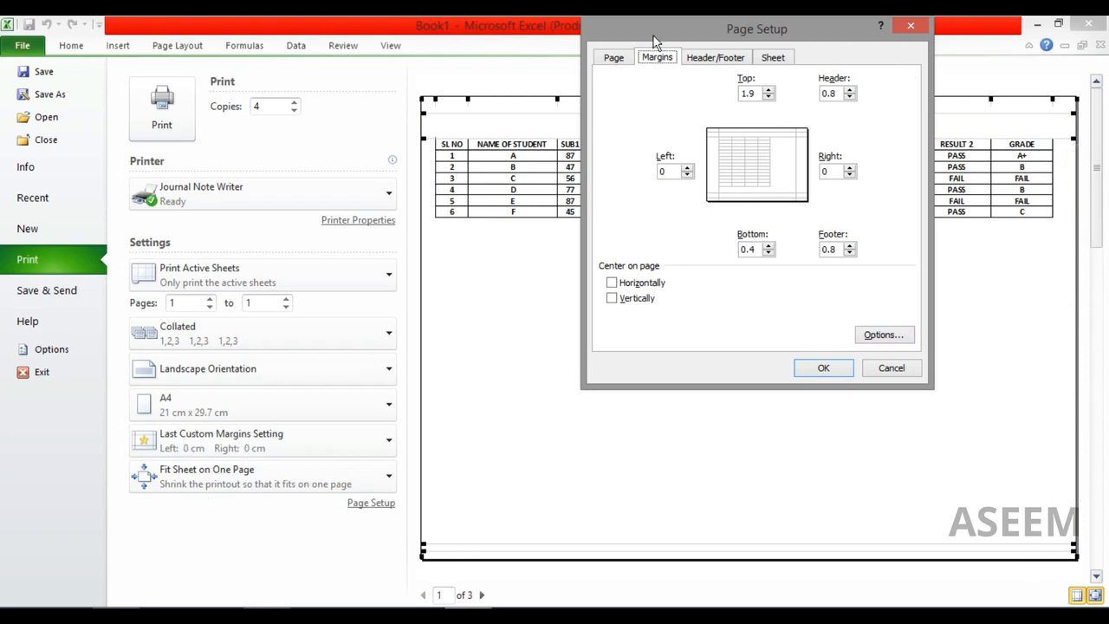
left_click(849, 175)
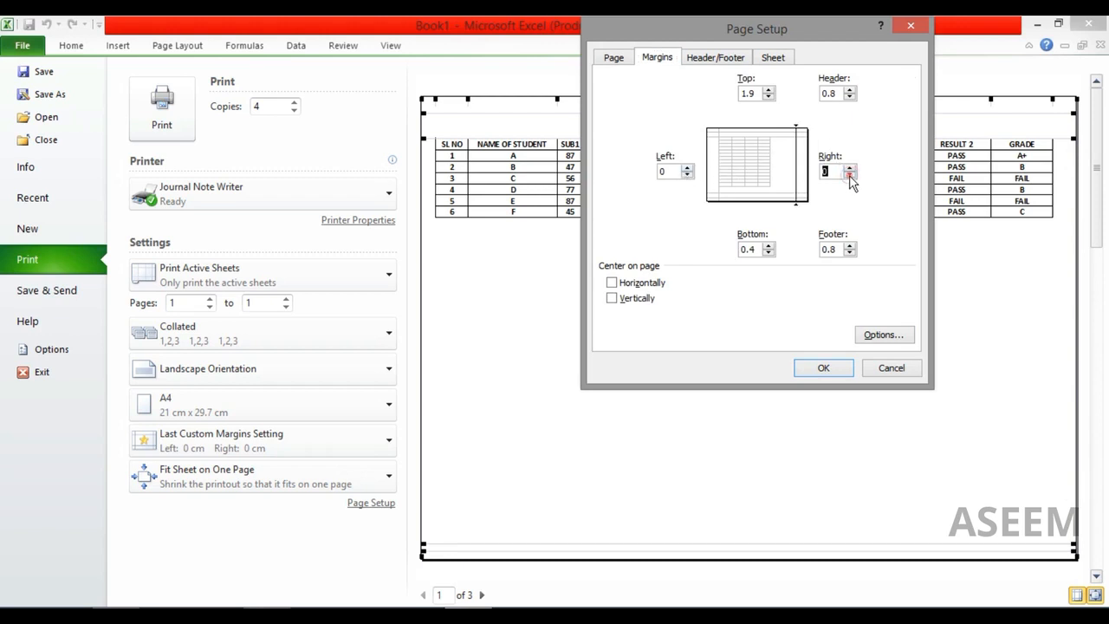
left_click(849, 165)
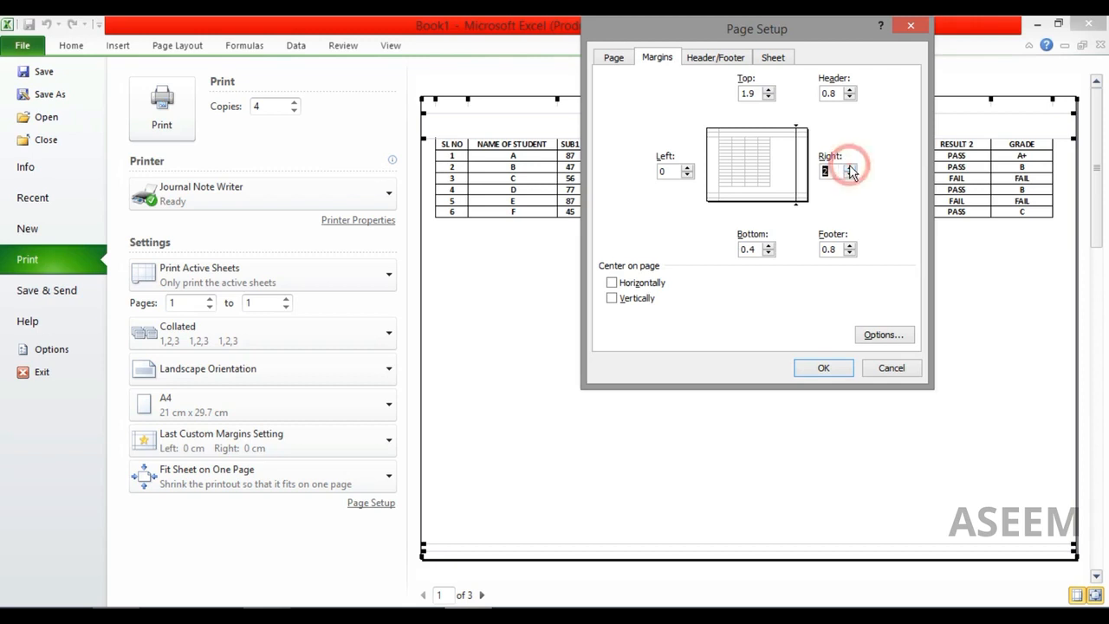
left_click(849, 169)
left_click(849, 177)
left_click(849, 177)
left_click(850, 177)
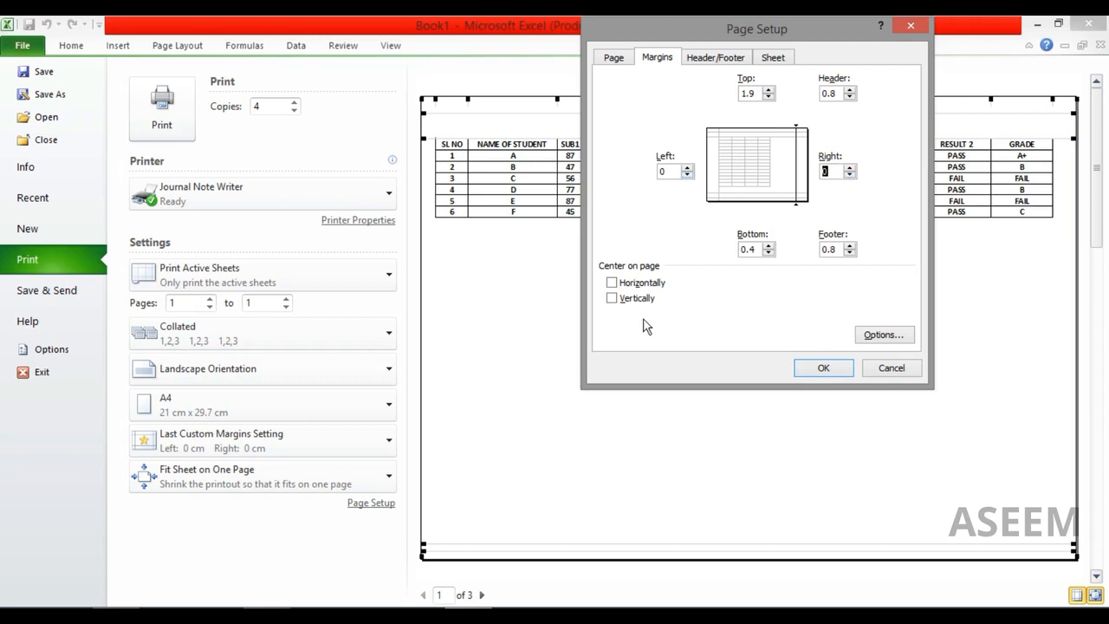
left_click(823, 369)
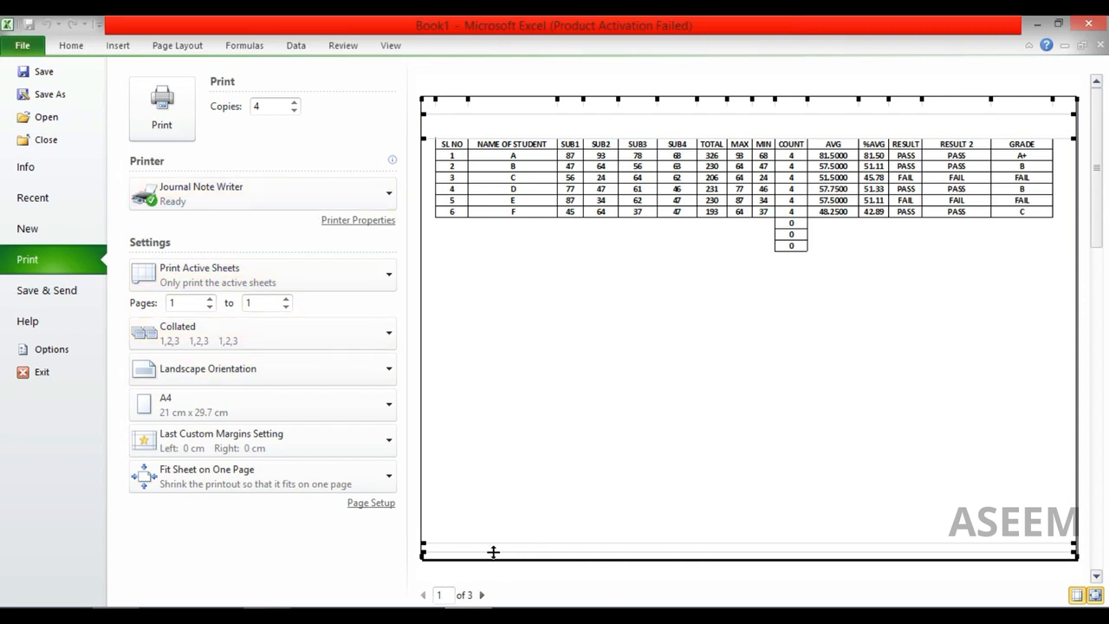
Step: Save the workbook and add cells S20:T20 to the print area of Sheet2
left_click(50, 74)
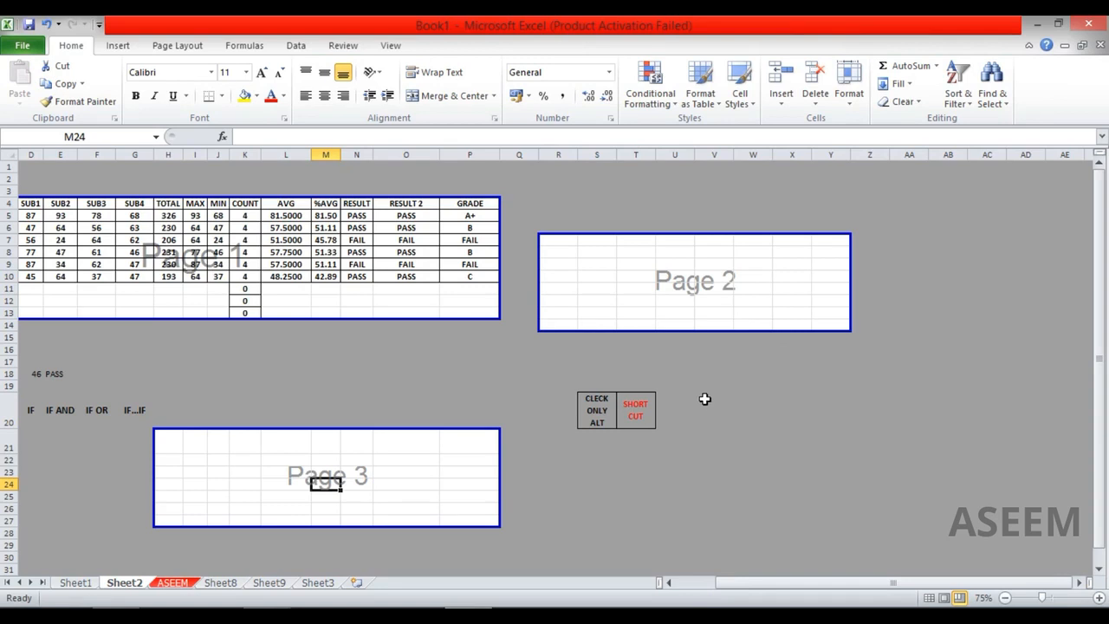
left_click_drag(596, 406, 631, 408)
left_click(598, 412)
left_click(596, 407)
right_click(631, 407)
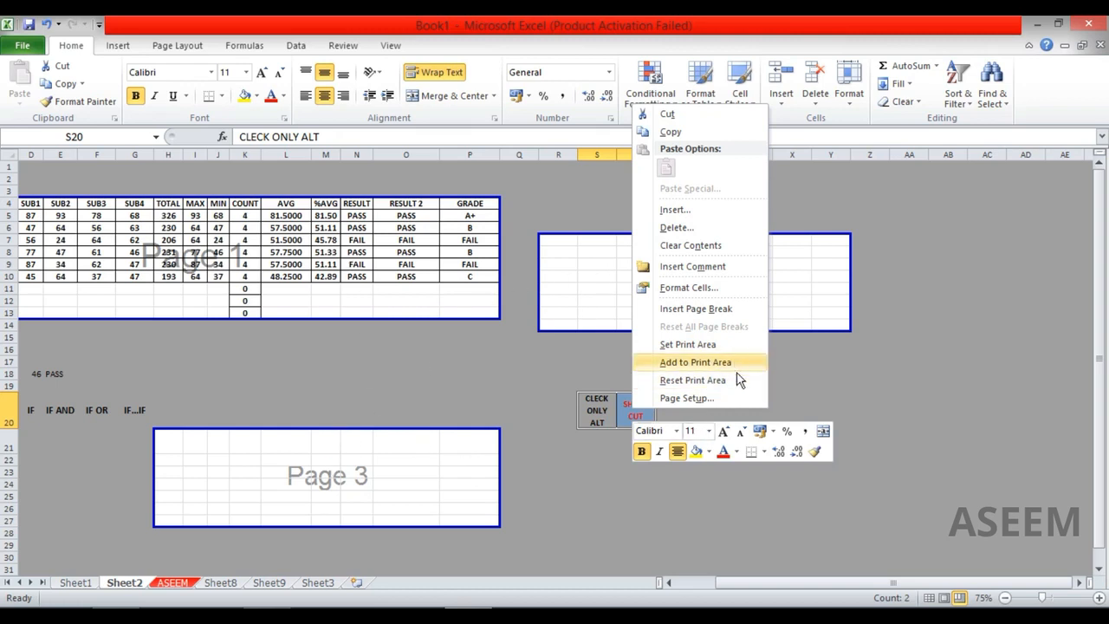
left_click(695, 362)
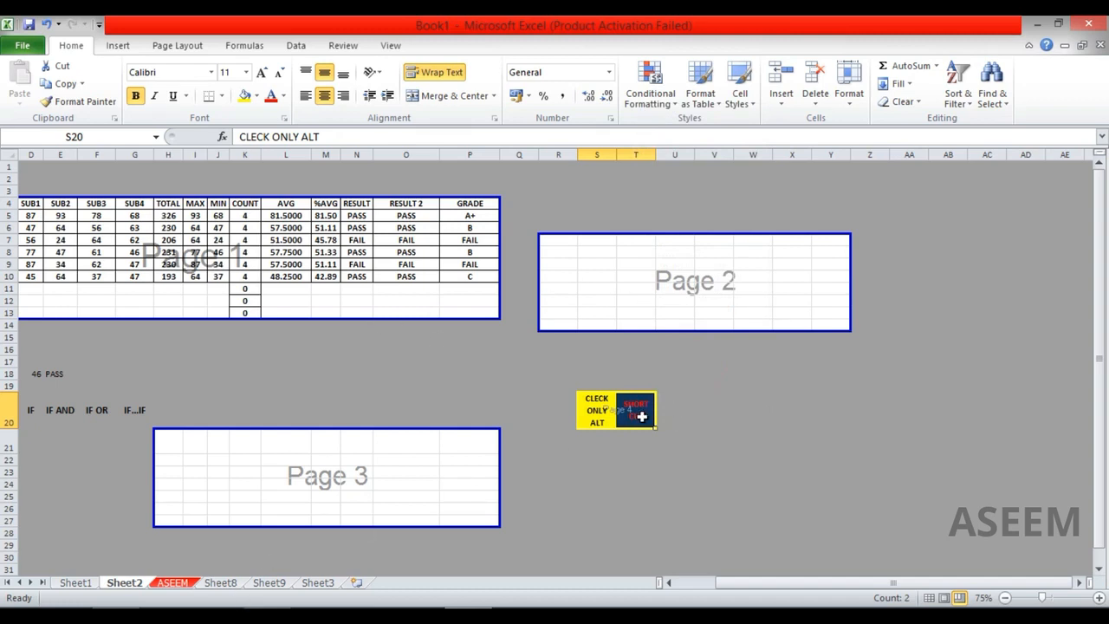
right_click(615, 407)
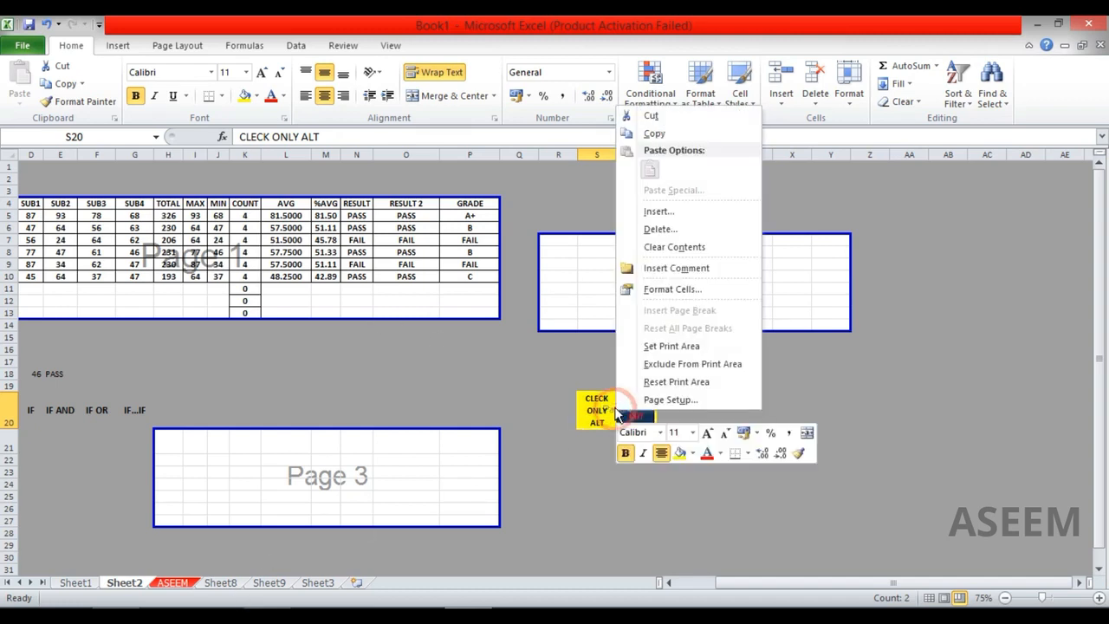
left_click(606, 524)
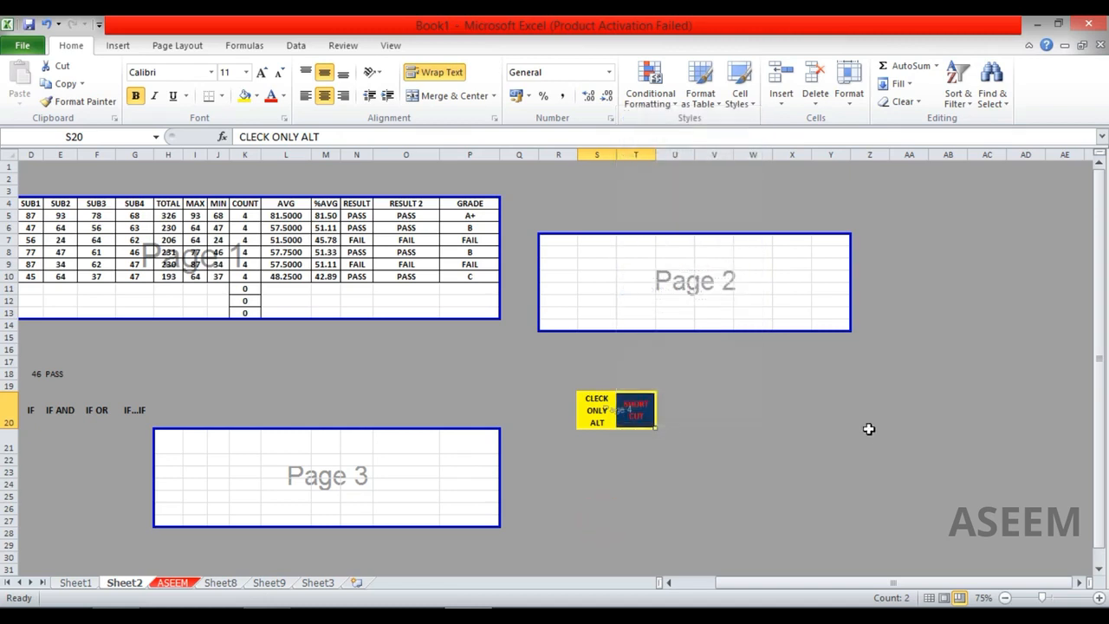
Step: Open Page Setup with the empty range X20:AC24 selected, view the page settings and close it
left_click_drag(780, 411, 948, 465)
right_click(832, 437)
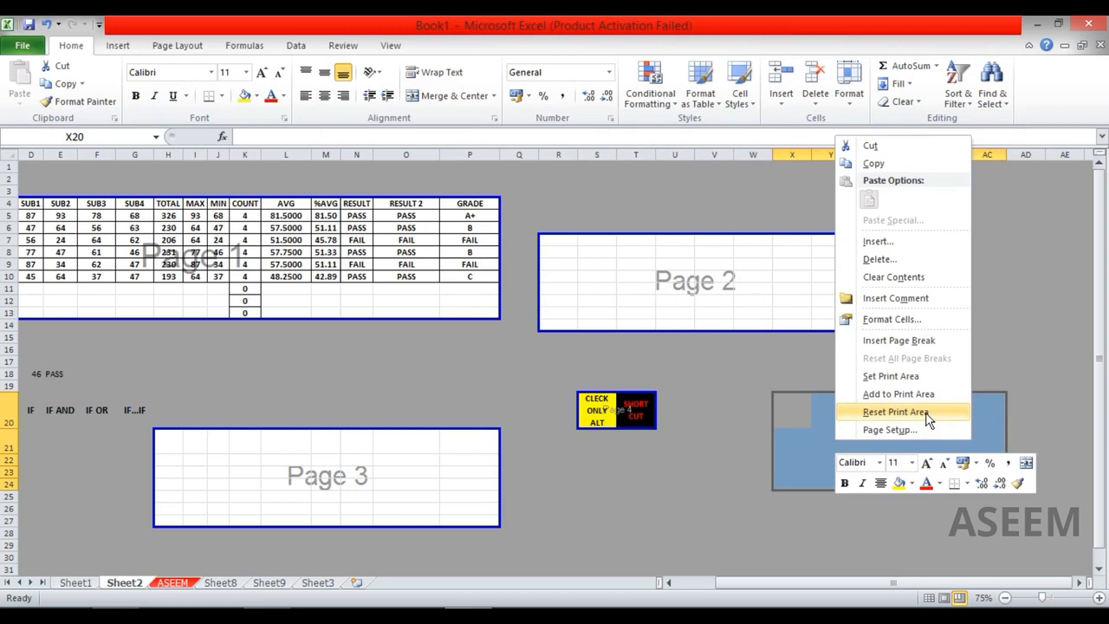
left_click(910, 431)
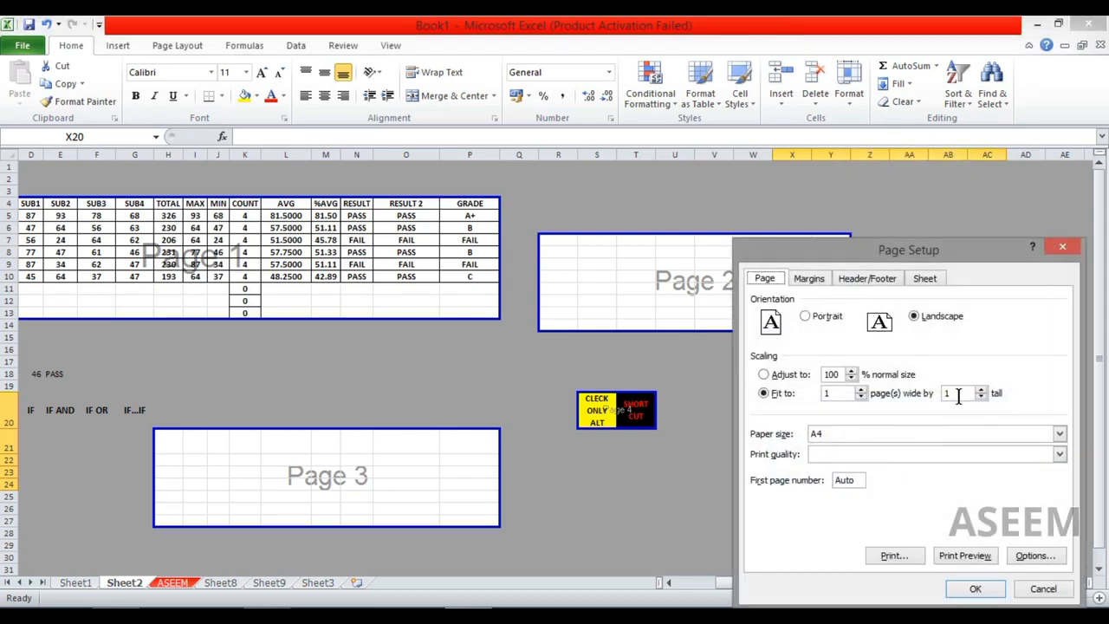
left_click(1077, 249)
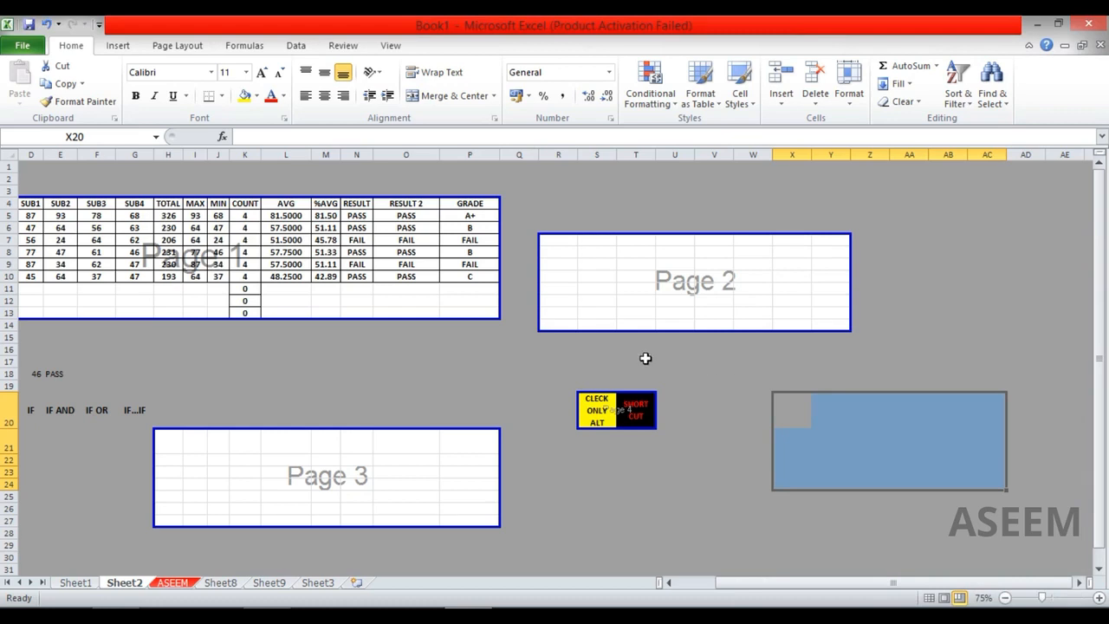
left_click(723, 373)
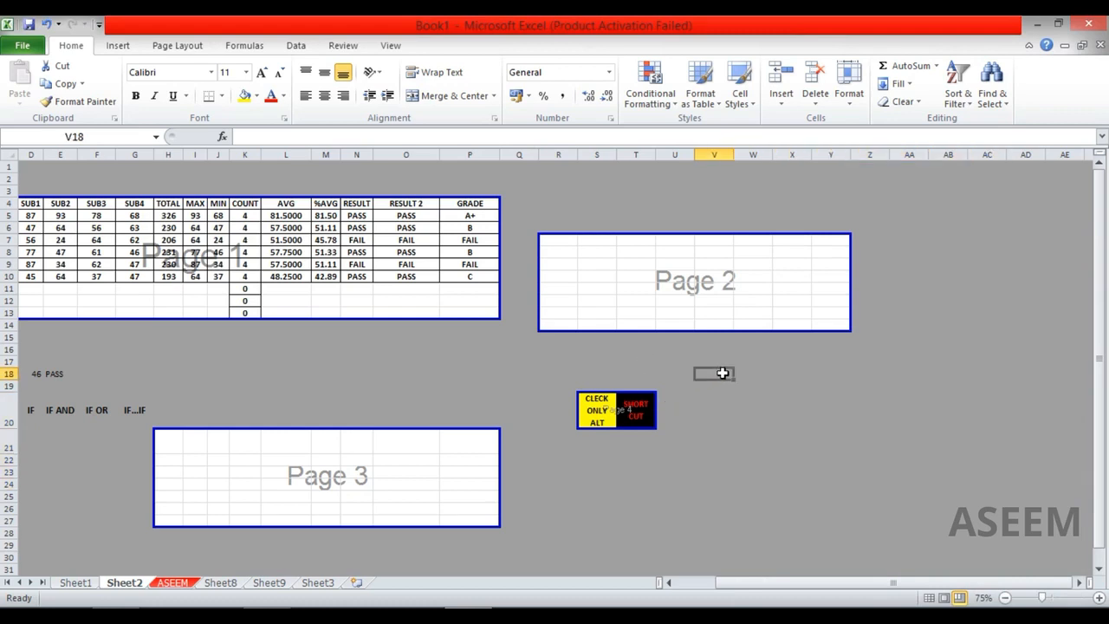
left_click(701, 441)
left_click(720, 337)
left_click(753, 382)
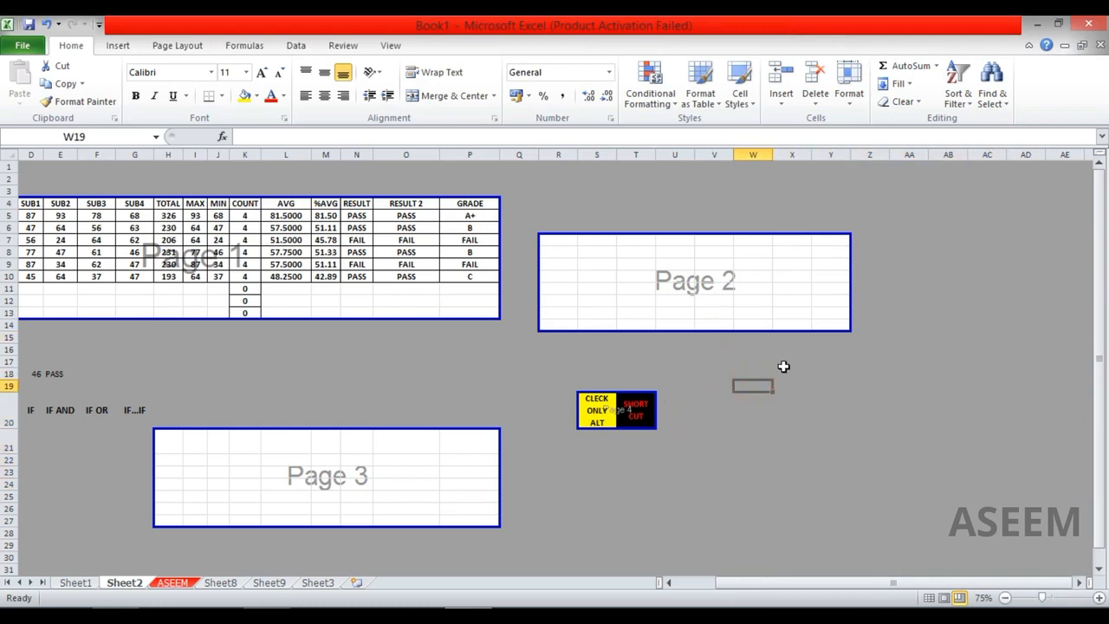